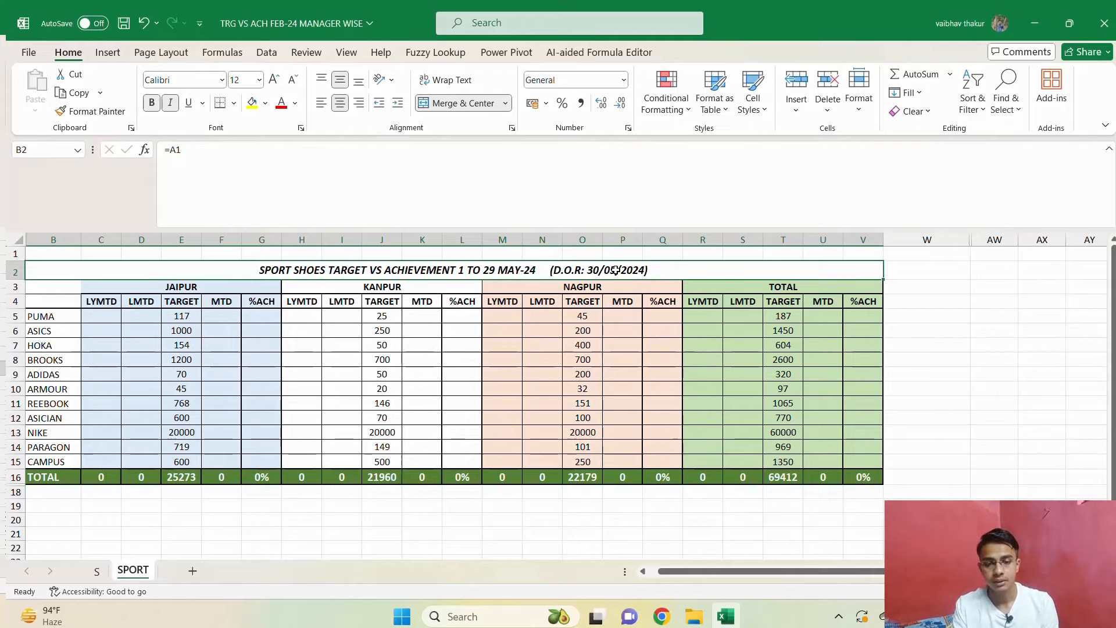
Switch to File Explorer and open the ALL BRAND folder inside PQ TOPIC to view its source files.
key(alt+Tab)
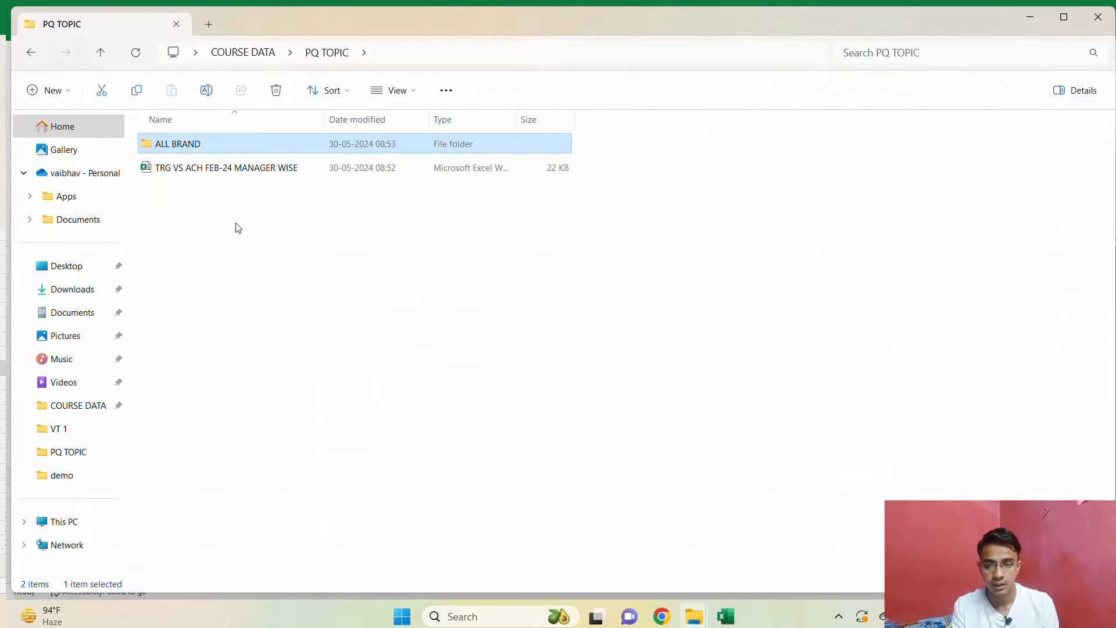
double_click(260, 150)
click(102, 53)
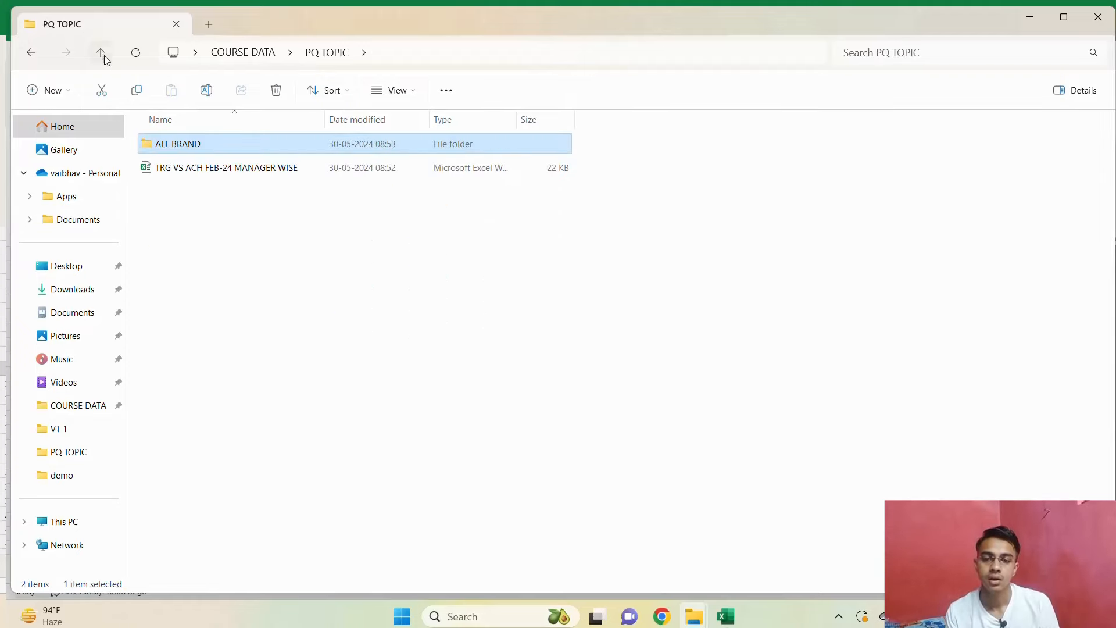
double_click(237, 148)
double_click(216, 146)
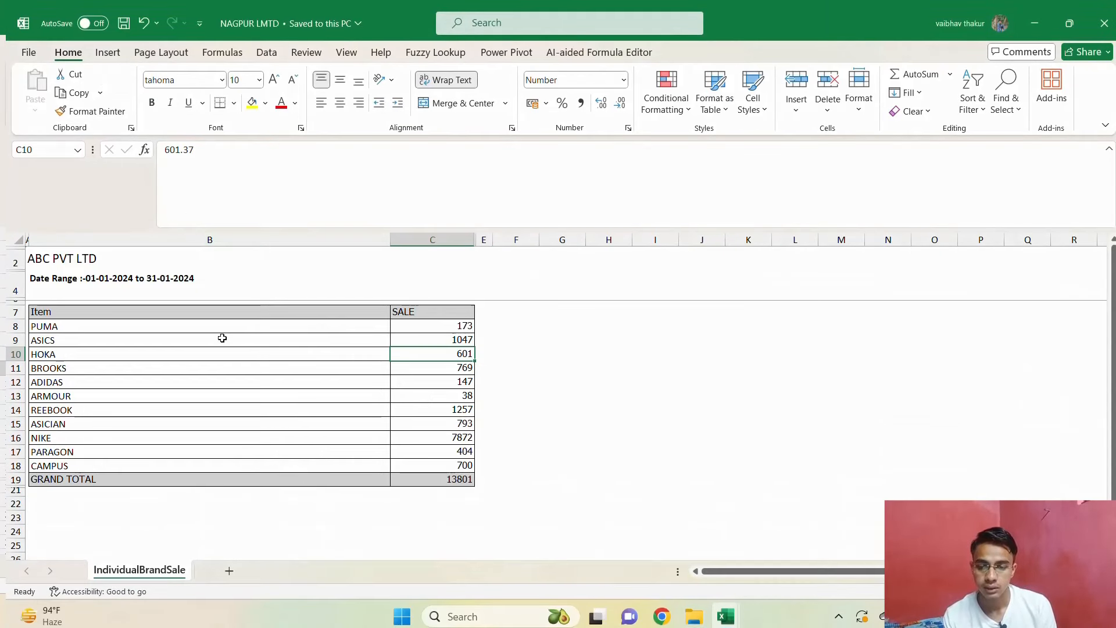
Examine the Item and SALE table layout in the NAGPUR LMTD workbook.
click(213, 368)
click(220, 327)
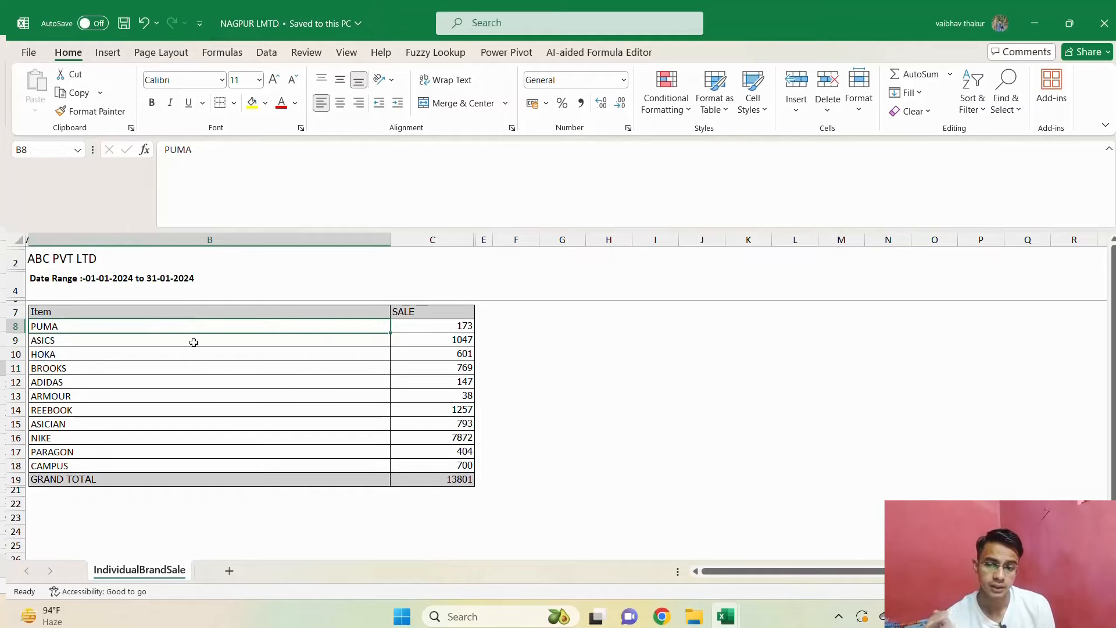
key(Down)
key(Up)
key(Up)
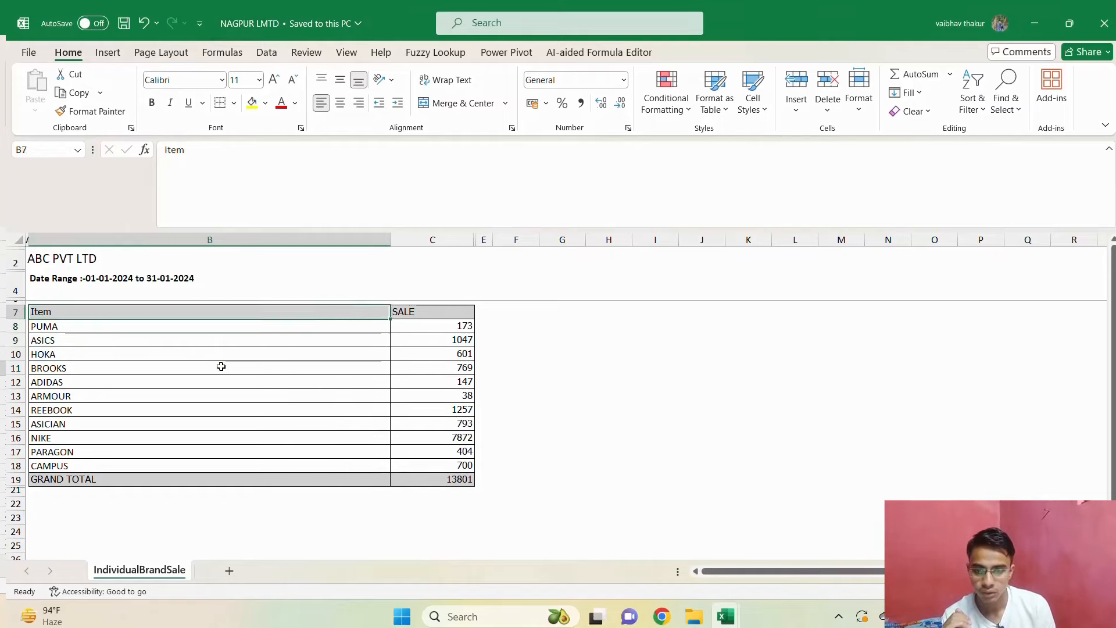
key(Right)
key(Down)
key(Left)
Switch to File Explorer and create a new Excel worksheet file named PQ in the PQ TOPIC folder.
key(alt+Tab)
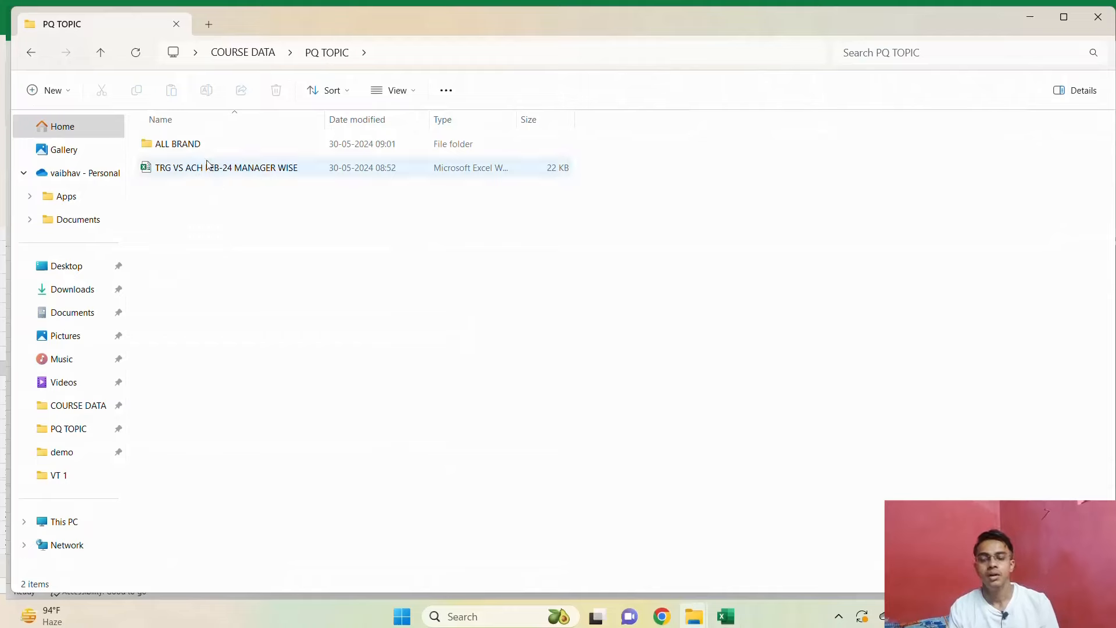
right_click(250, 235)
mouse_move(317, 349)
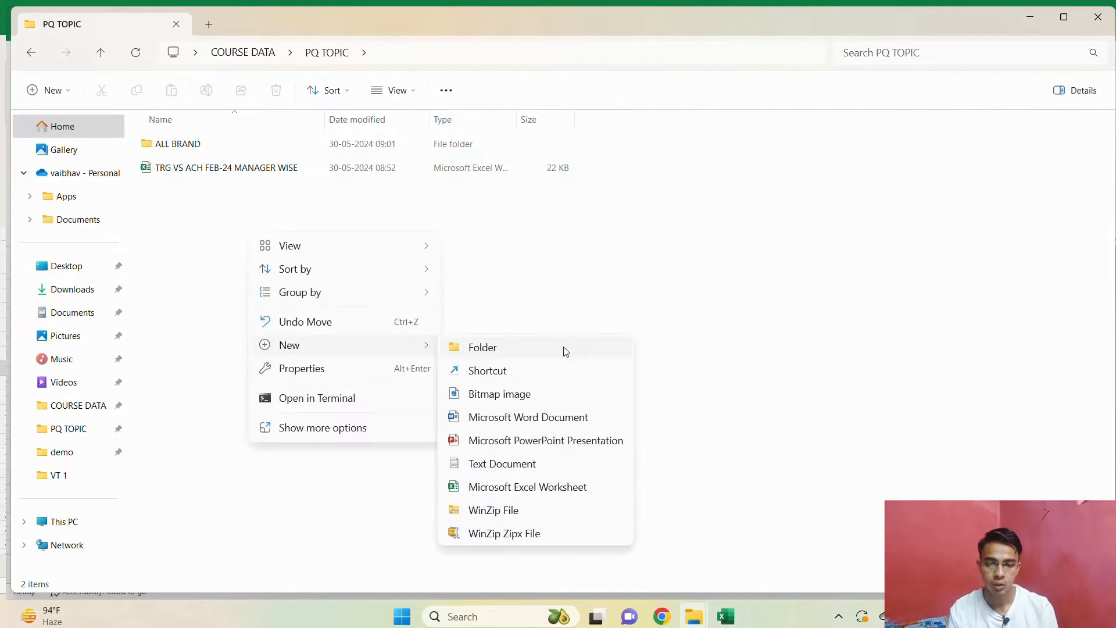
click(500, 487)
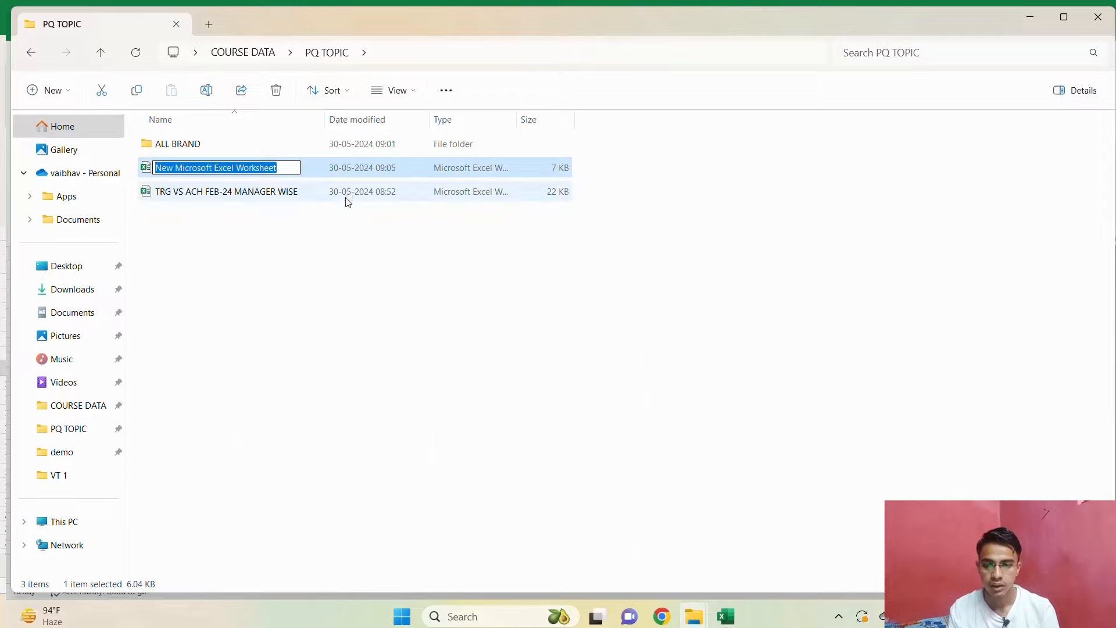
text(PQ)
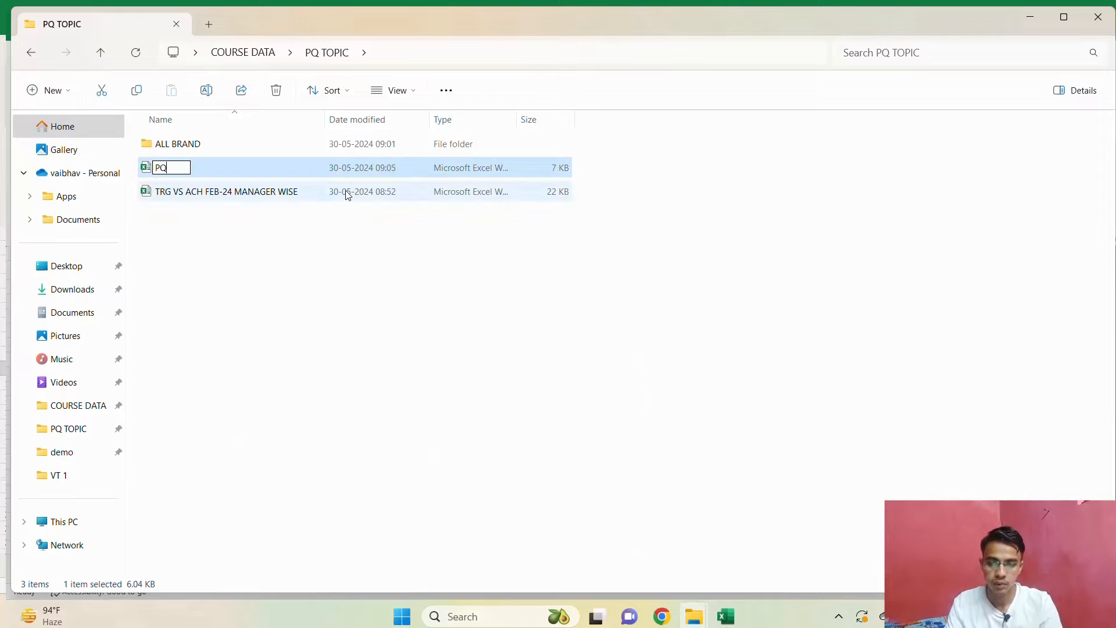
key(Return)
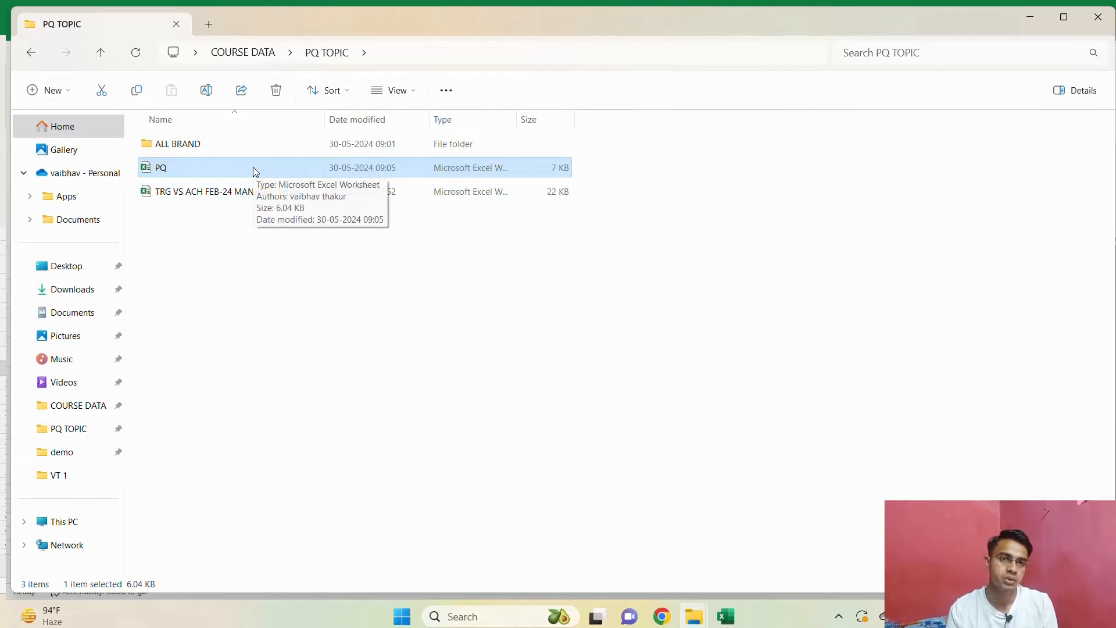
Open the PQ workbook in Excel and start a Get Data import from a folder.
key(alt+Tab)
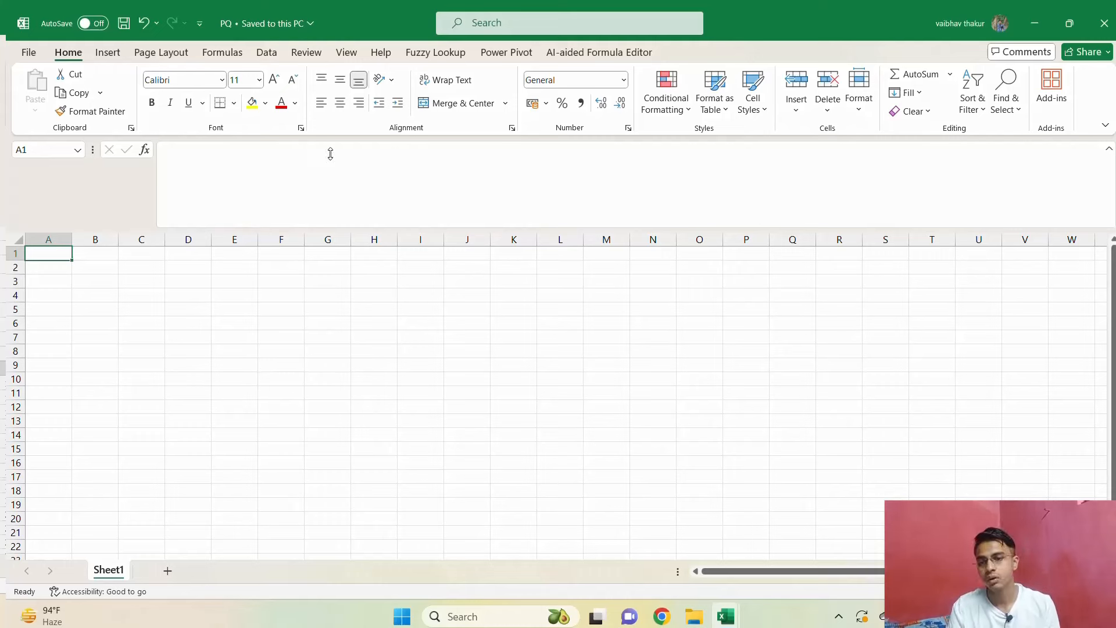
click(255, 52)
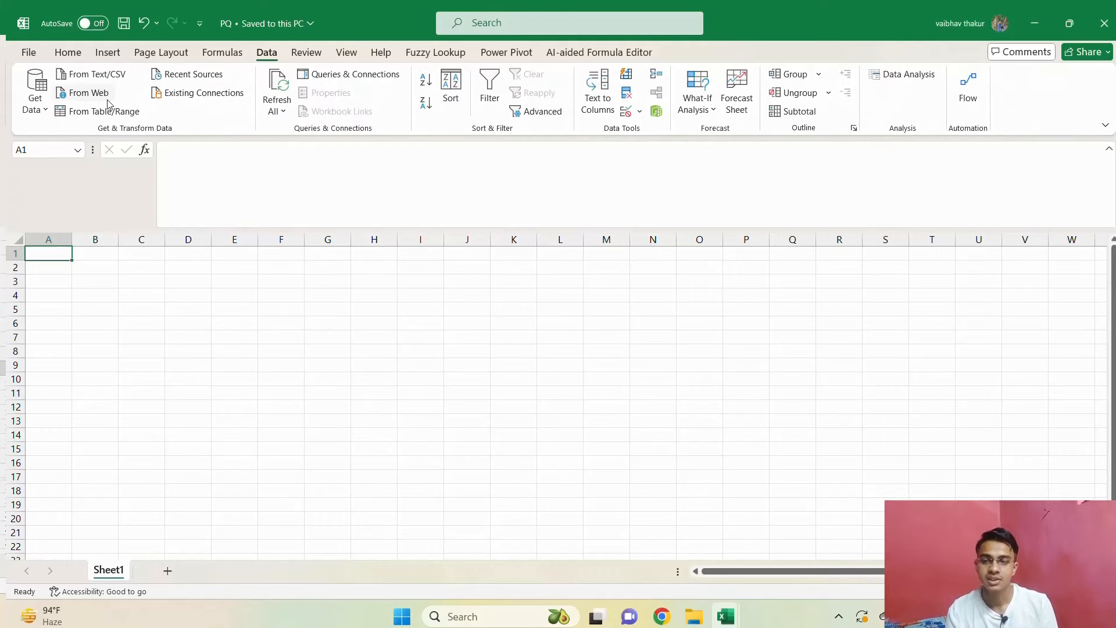
click(35, 93)
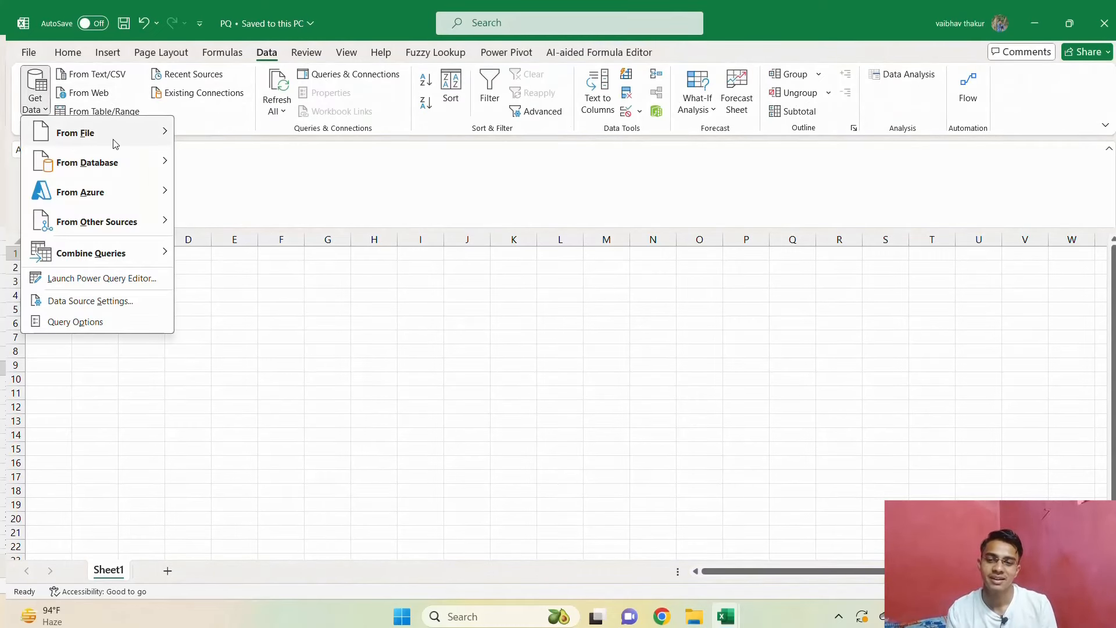
mouse_move(114, 144)
click(237, 277)
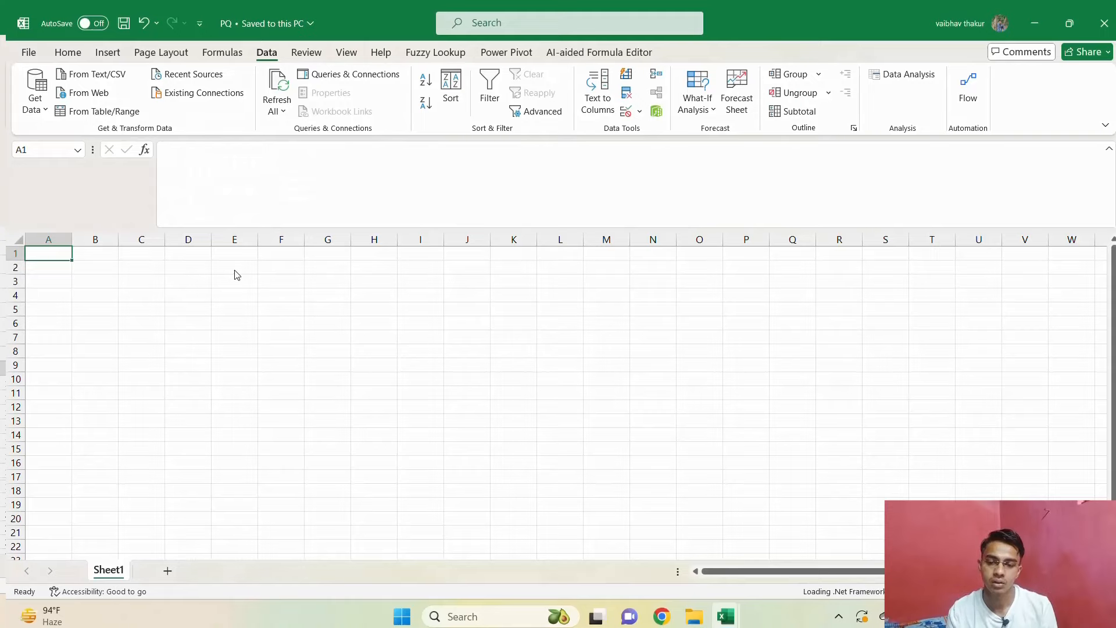
Choose the ALL BRAND folder under Desktop, COURSE DATA, PQ TOPIC as the import source.
click(74, 223)
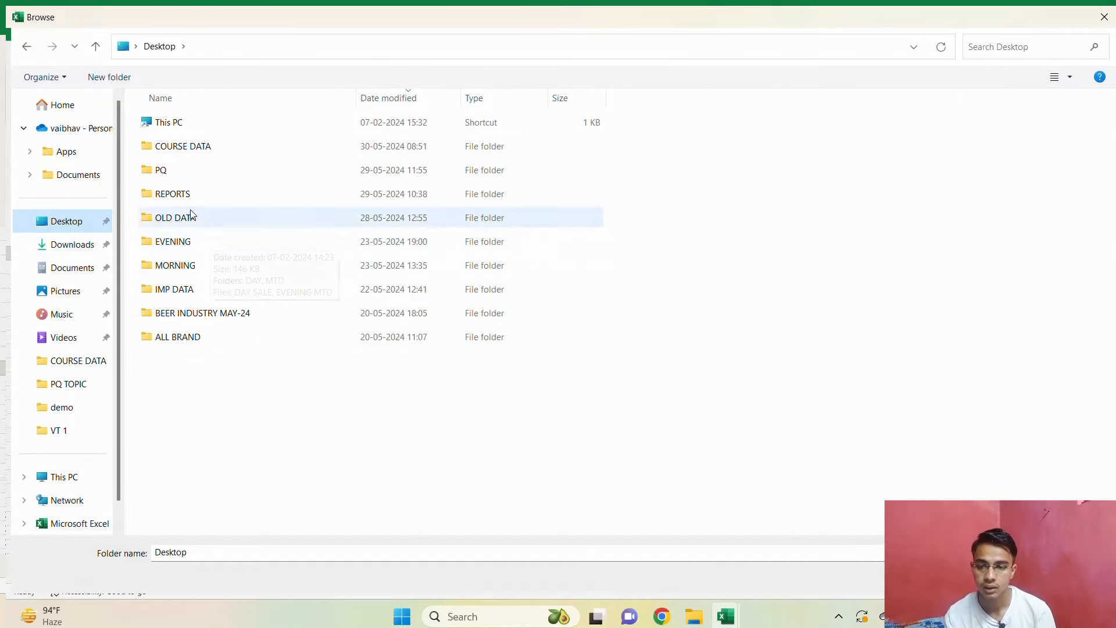
double_click(220, 149)
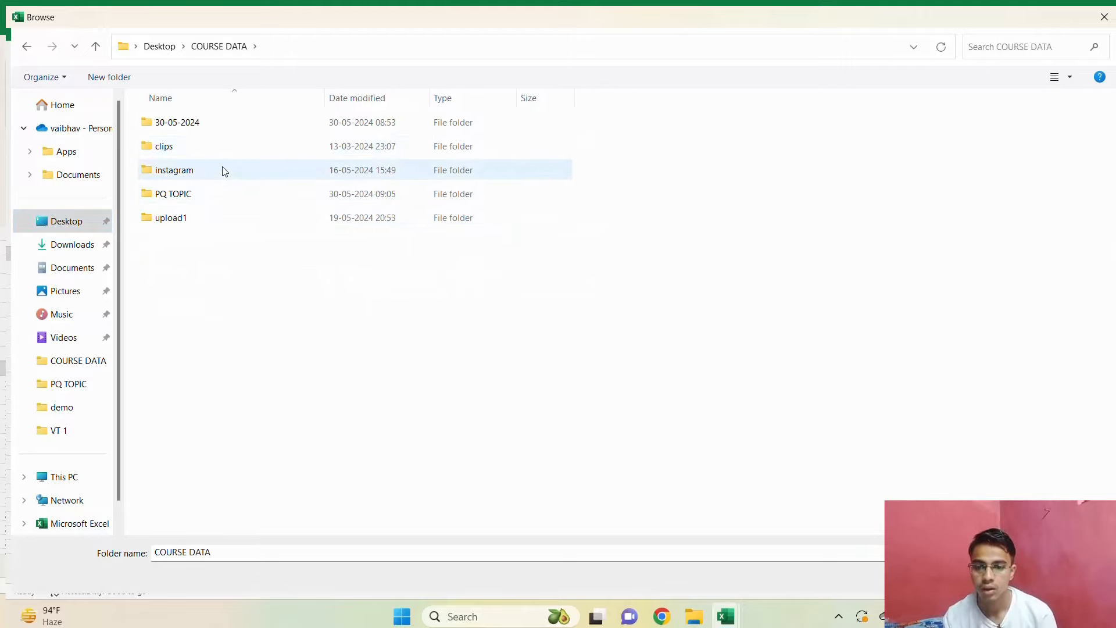
double_click(205, 196)
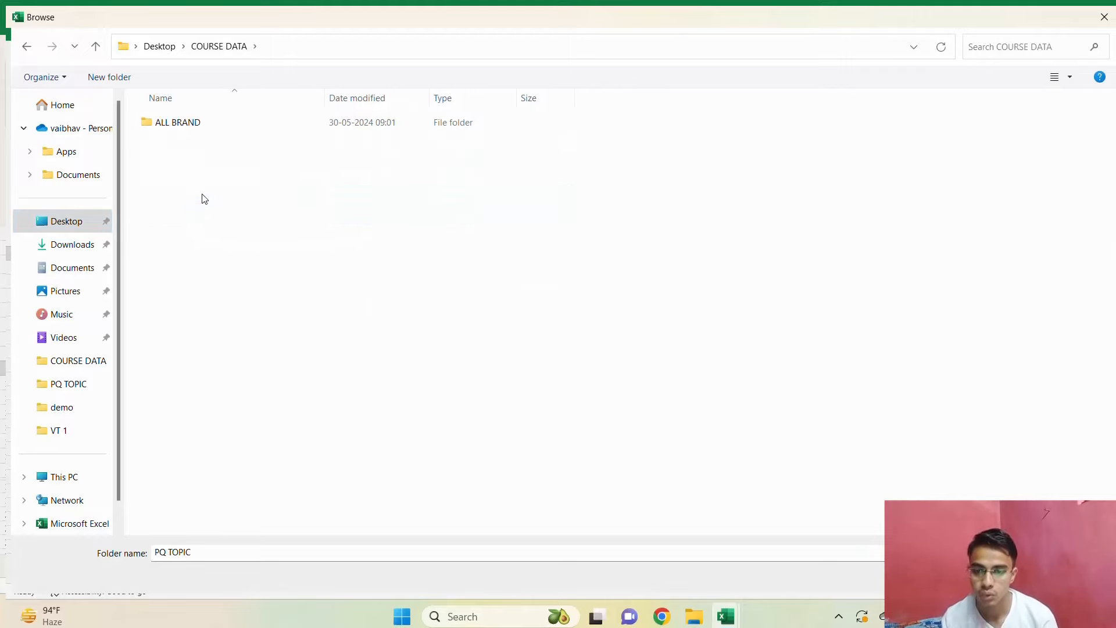
click(226, 133)
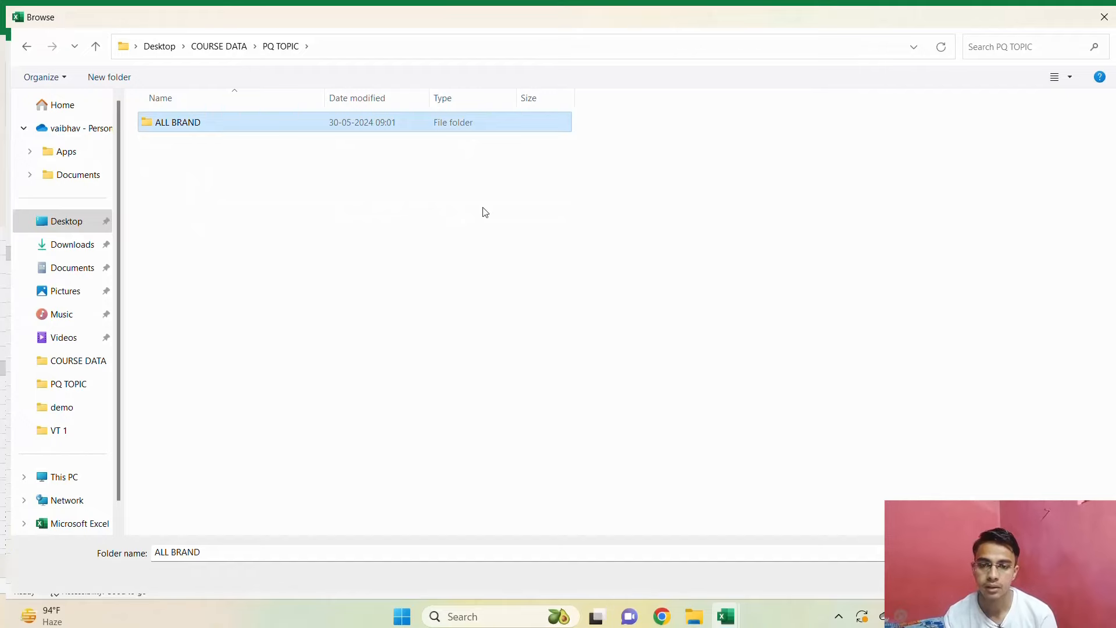
click(999, 579)
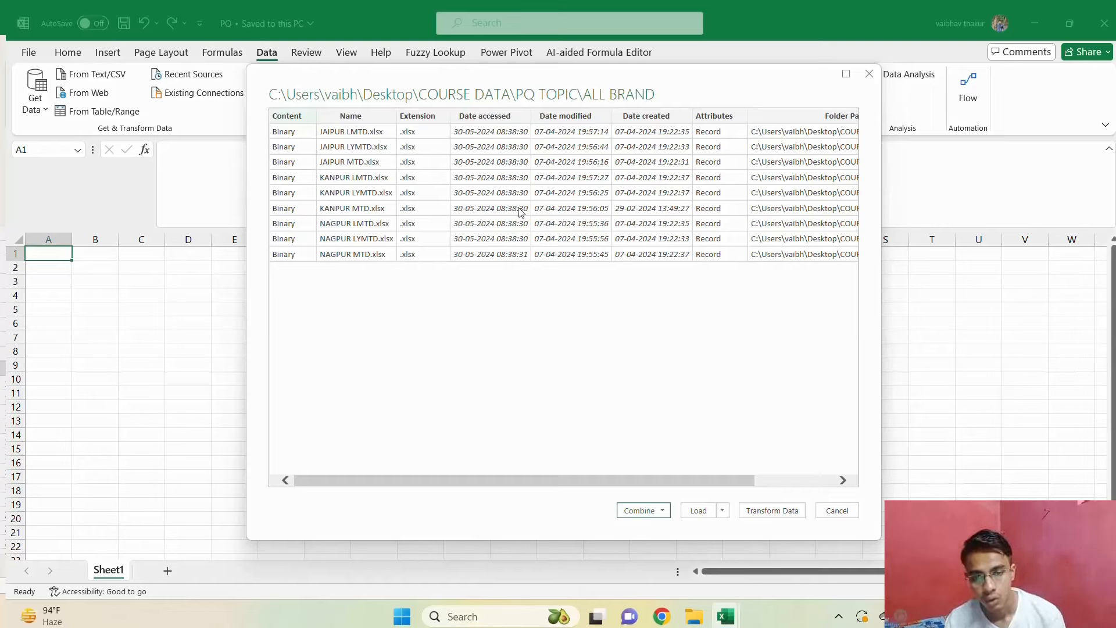
Combine and transform the folder's files with the IndividualBrandSale sheet of the first file as sample, and dismiss the preview-age notice.
click(658, 512)
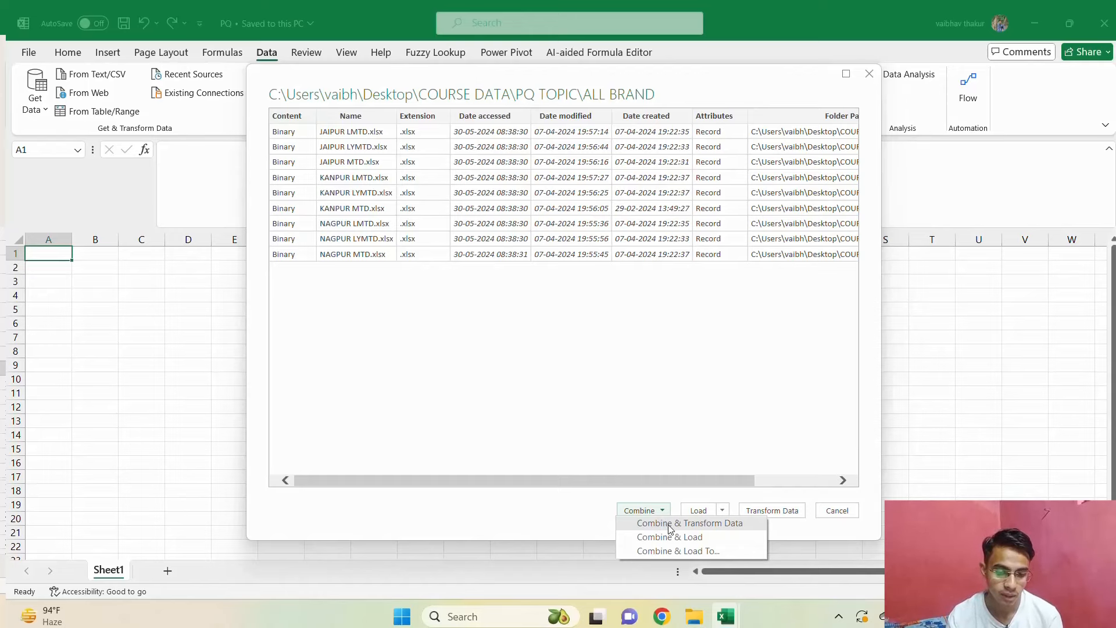
click(670, 526)
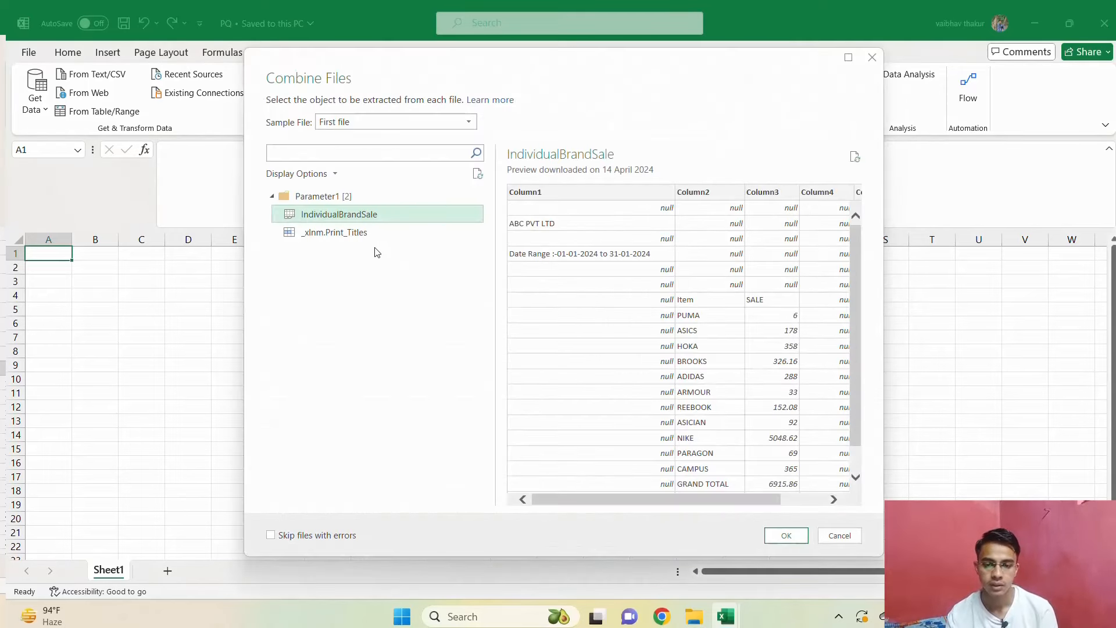
click(783, 535)
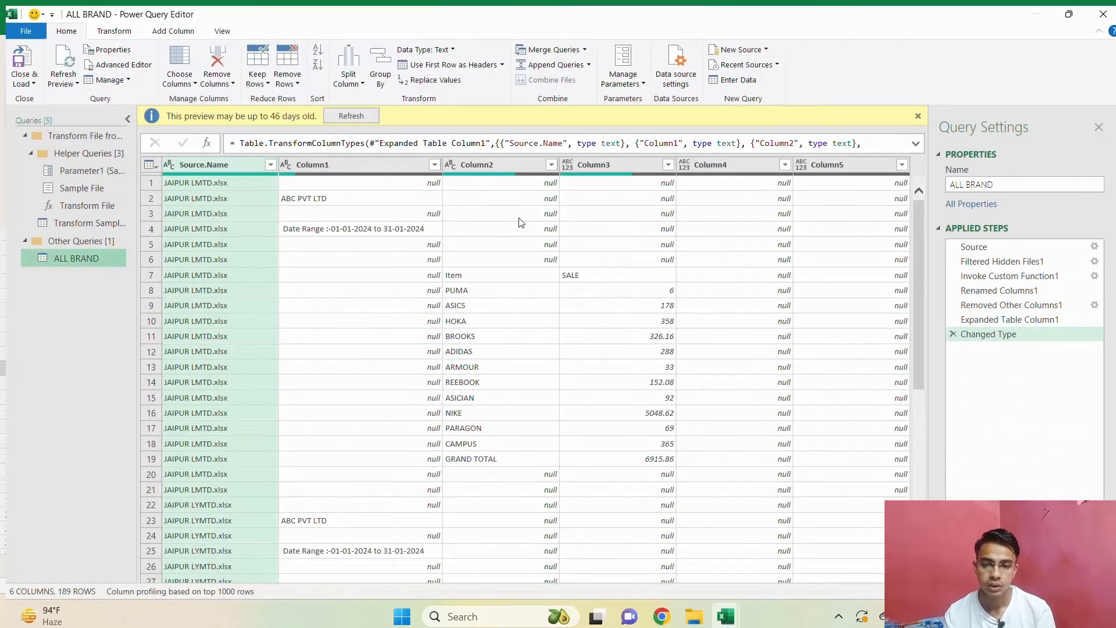
click(370, 118)
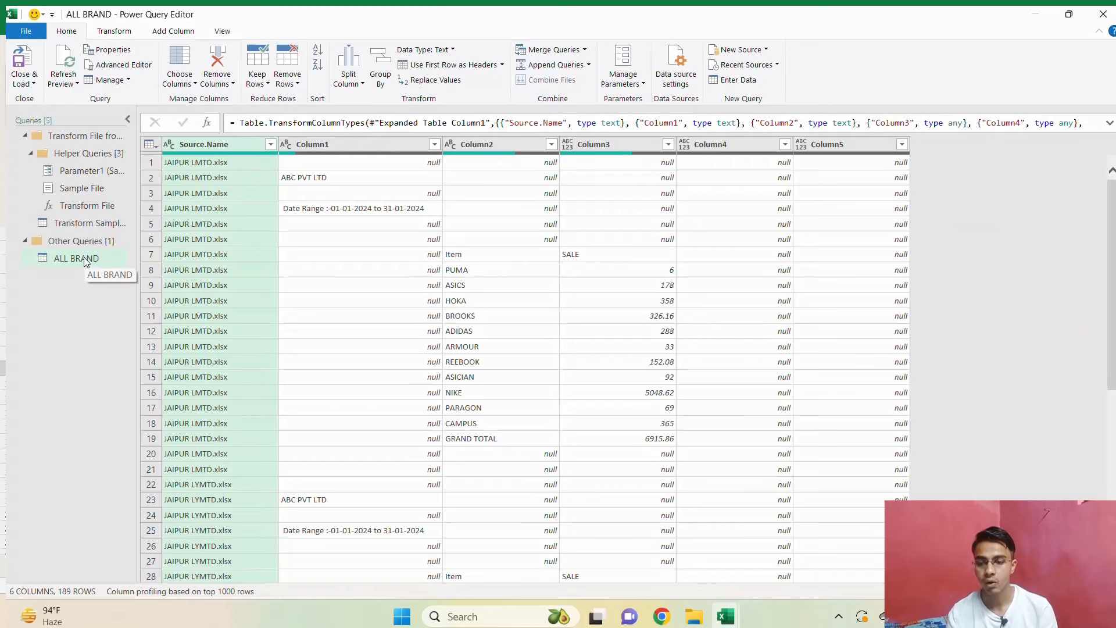
Compare the Transform Sample File query with ALL BRAND, ending on the sample query with its preview-age notice dismissed.
click(104, 221)
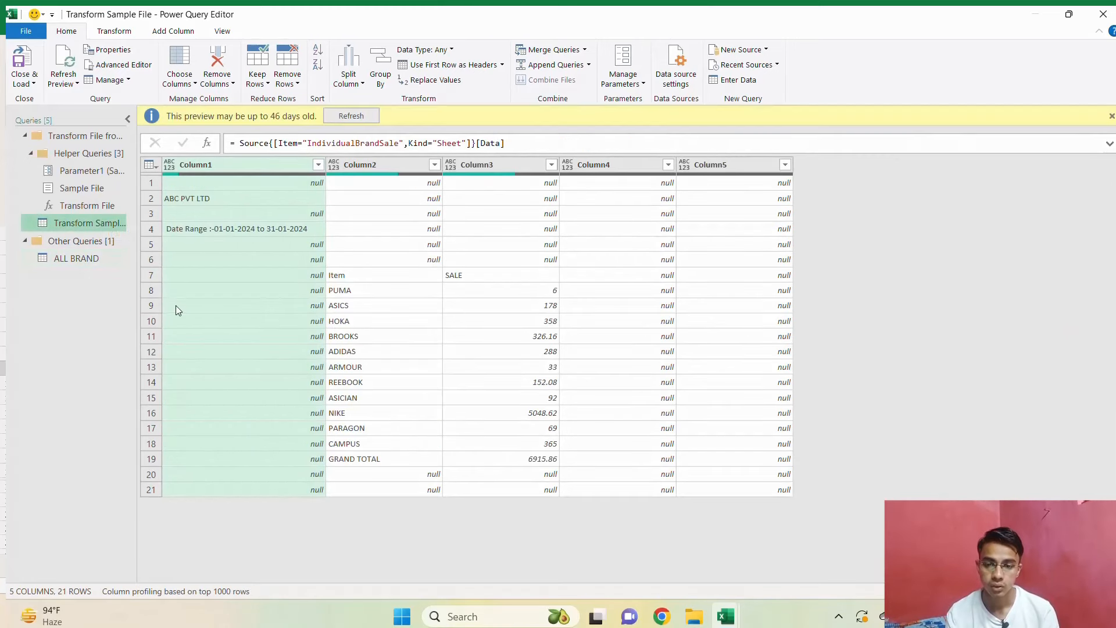
click(87, 259)
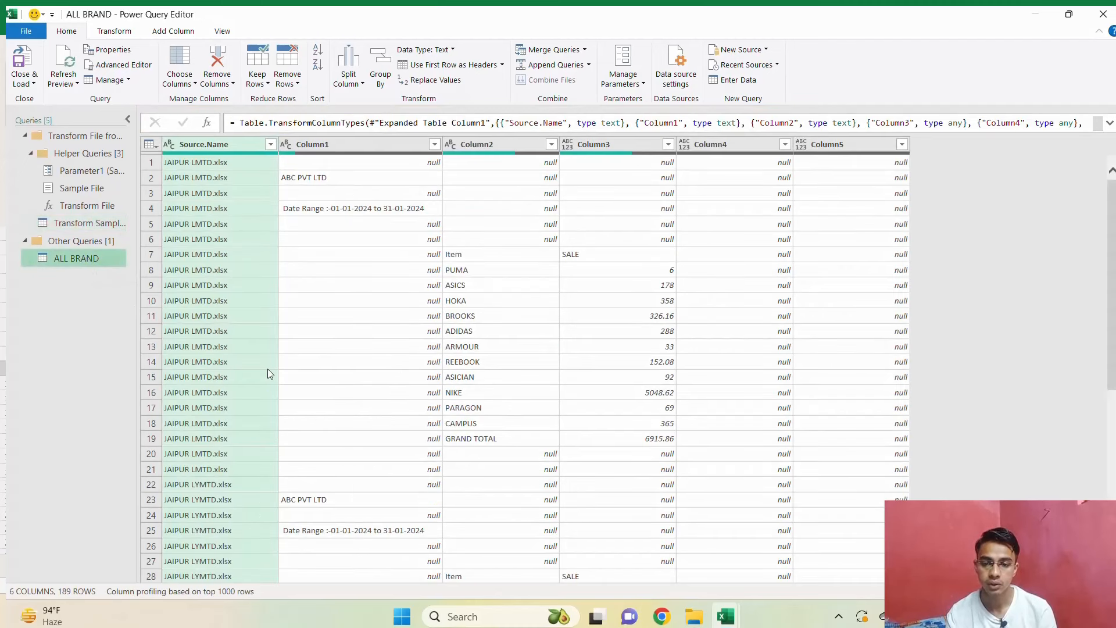
click(107, 228)
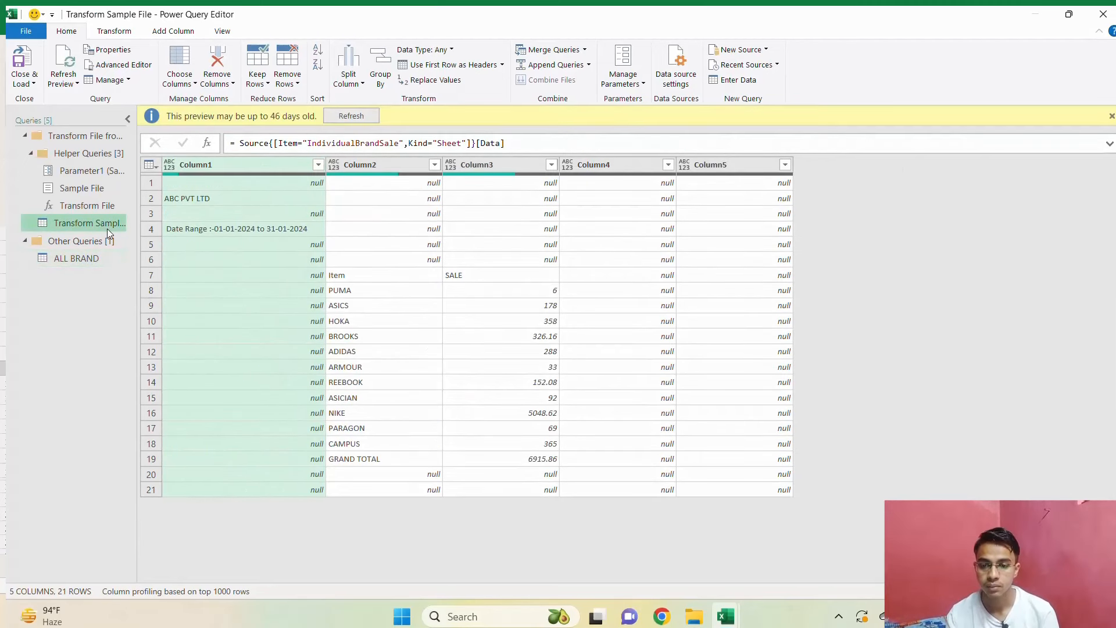
click(348, 119)
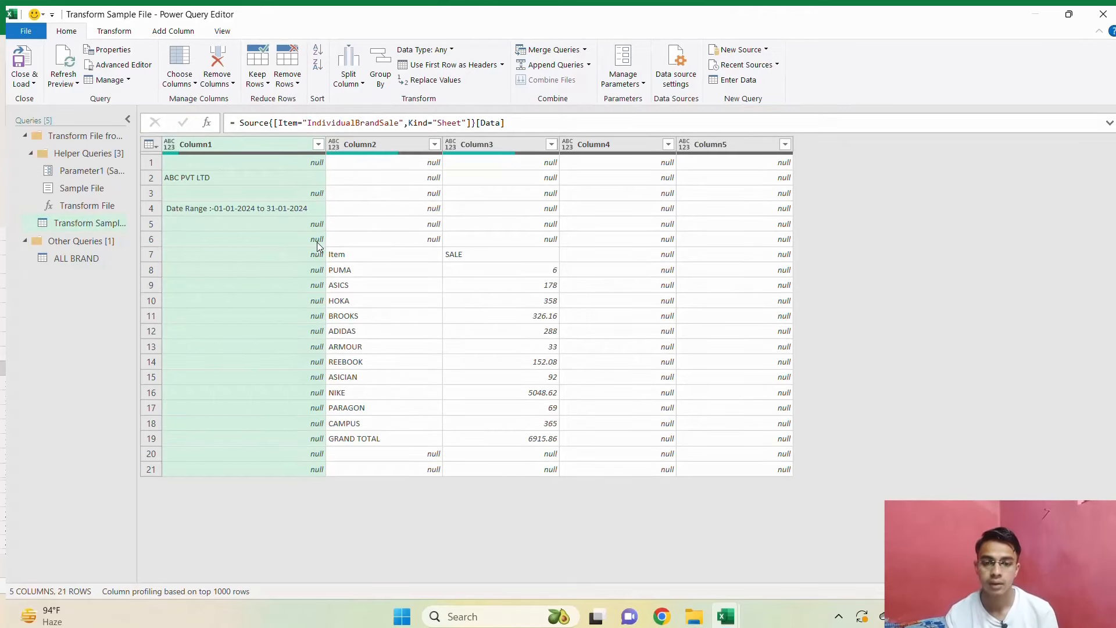
Remove the top 6 rows from the Transform Sample File query and use the first row as headers.
click(296, 87)
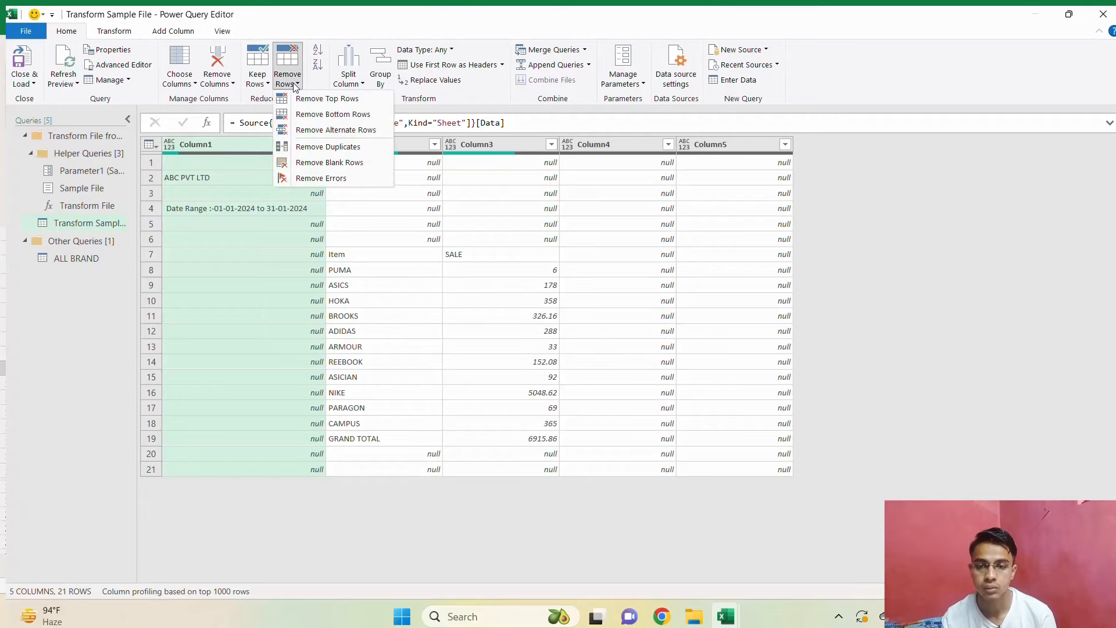
click(341, 100)
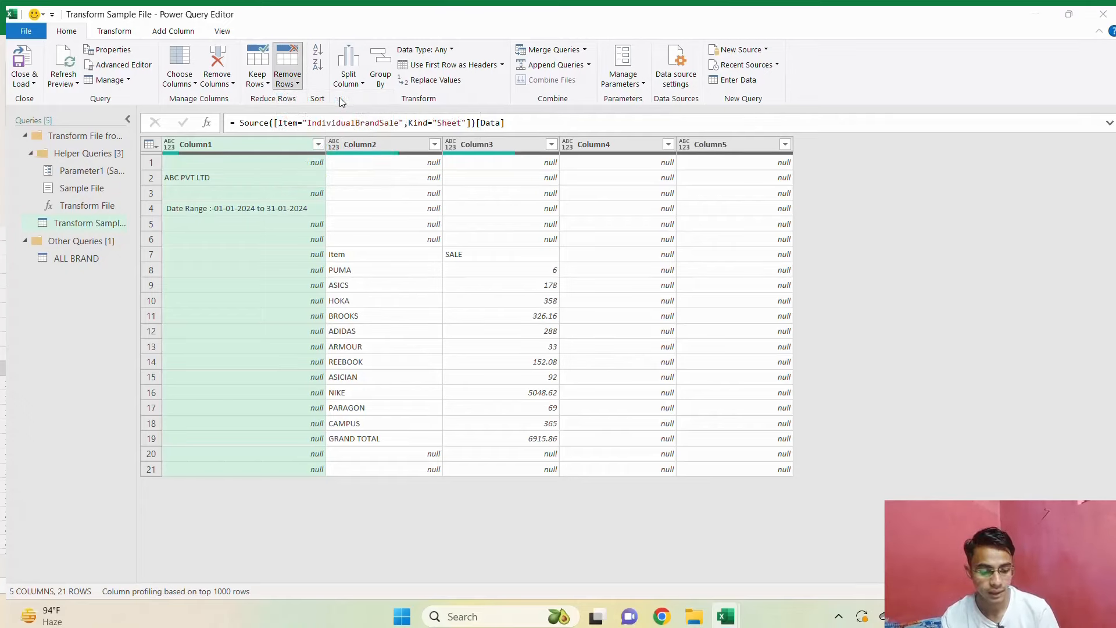
text(6)
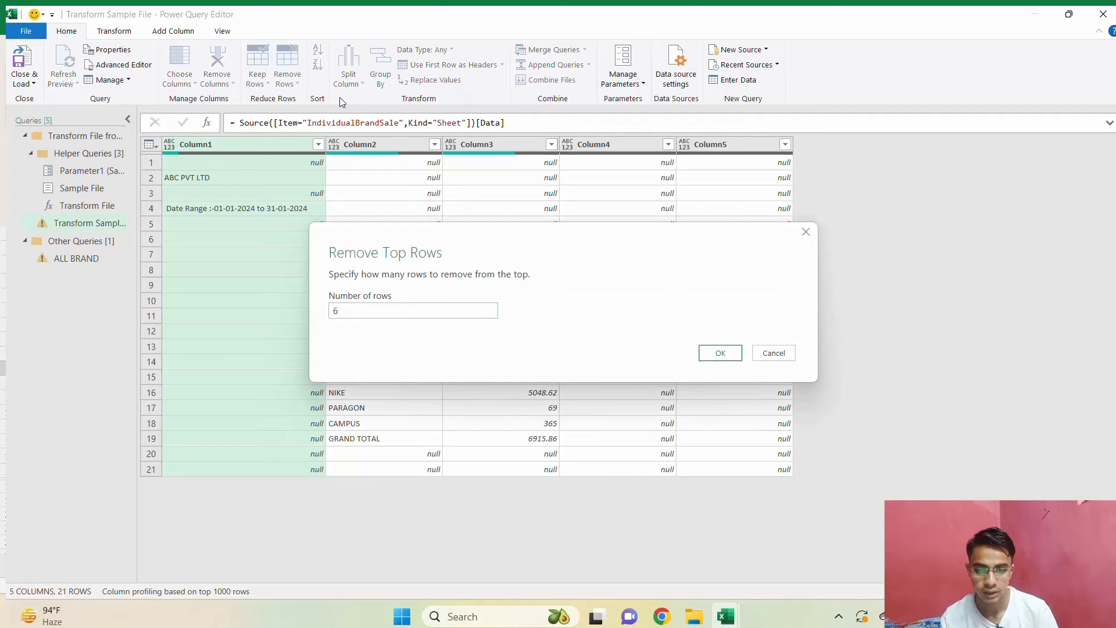
key(Return)
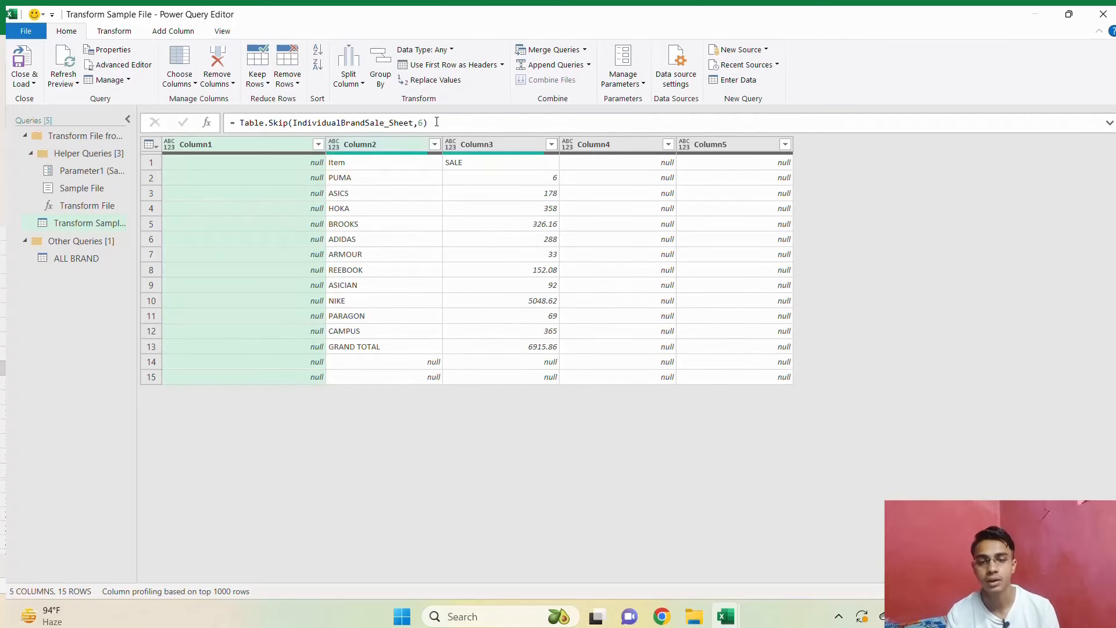
click(448, 65)
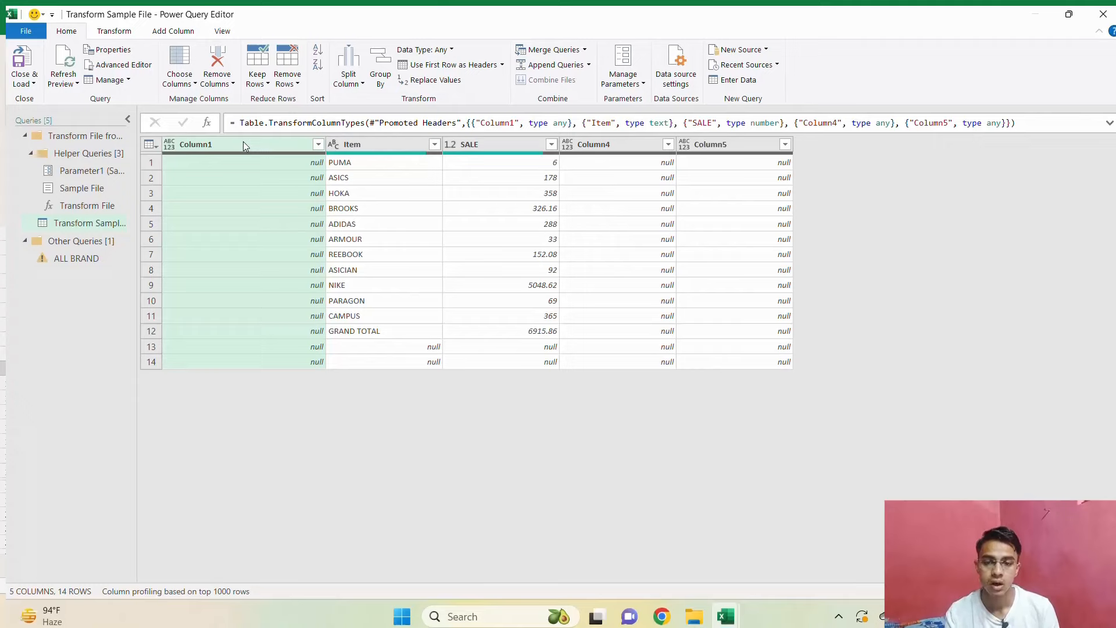
Remove Column1, Column4 and Column5 from the Transform Sample File query.
ctrl+click(607, 142)
ctrl+click(757, 148)
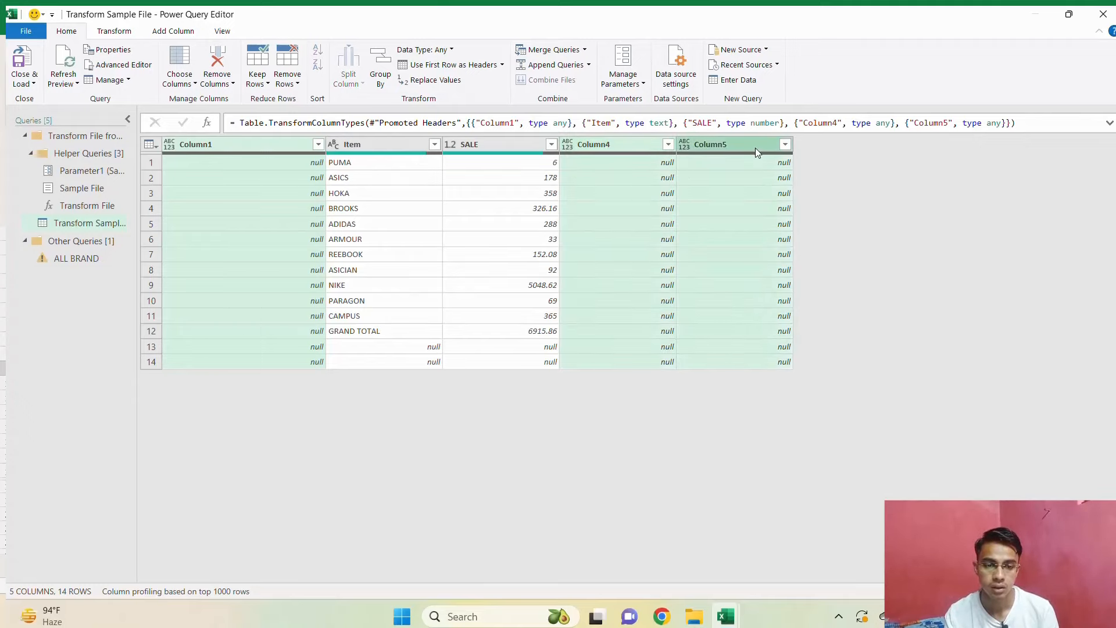
right_click(624, 148)
click(675, 176)
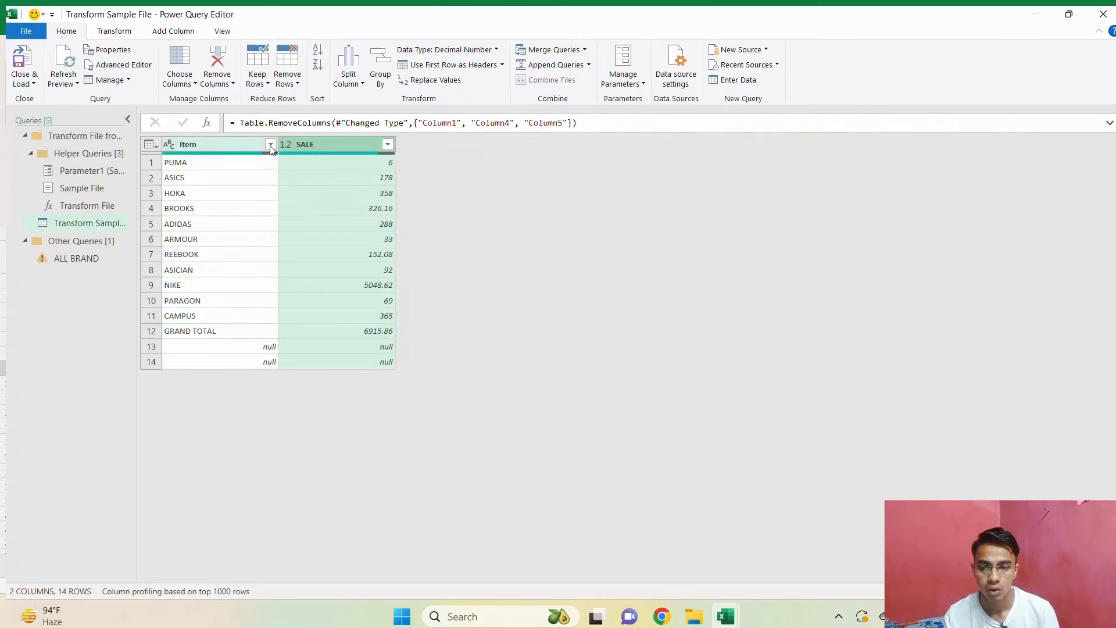
Filter the Item column of the Transform Sample File query to exclude null and GRAND TOTAL.
click(271, 145)
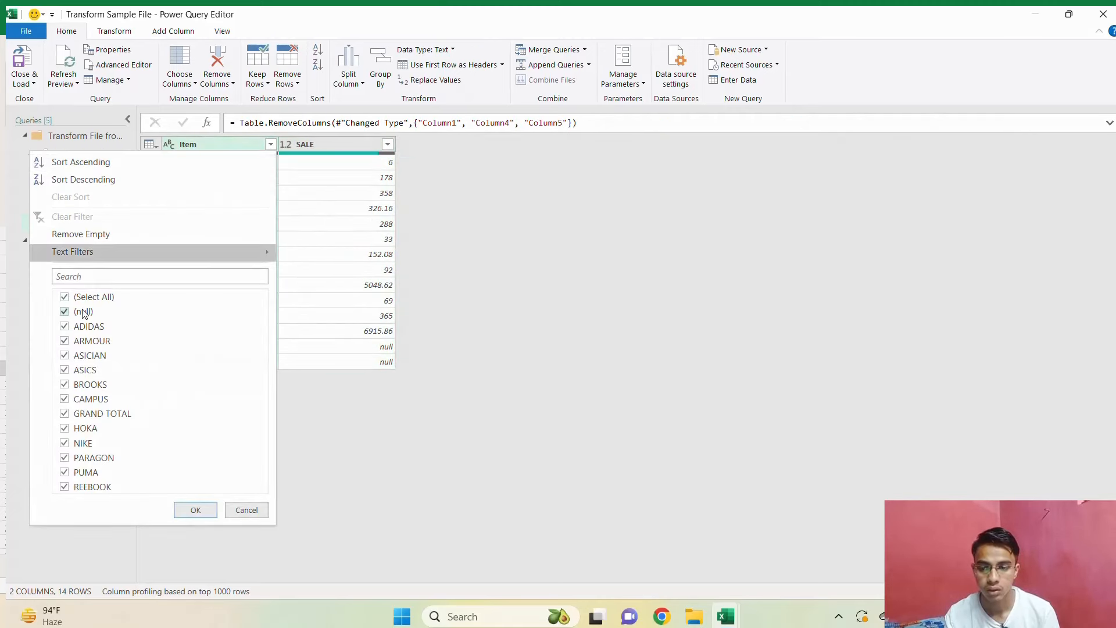
click(83, 312)
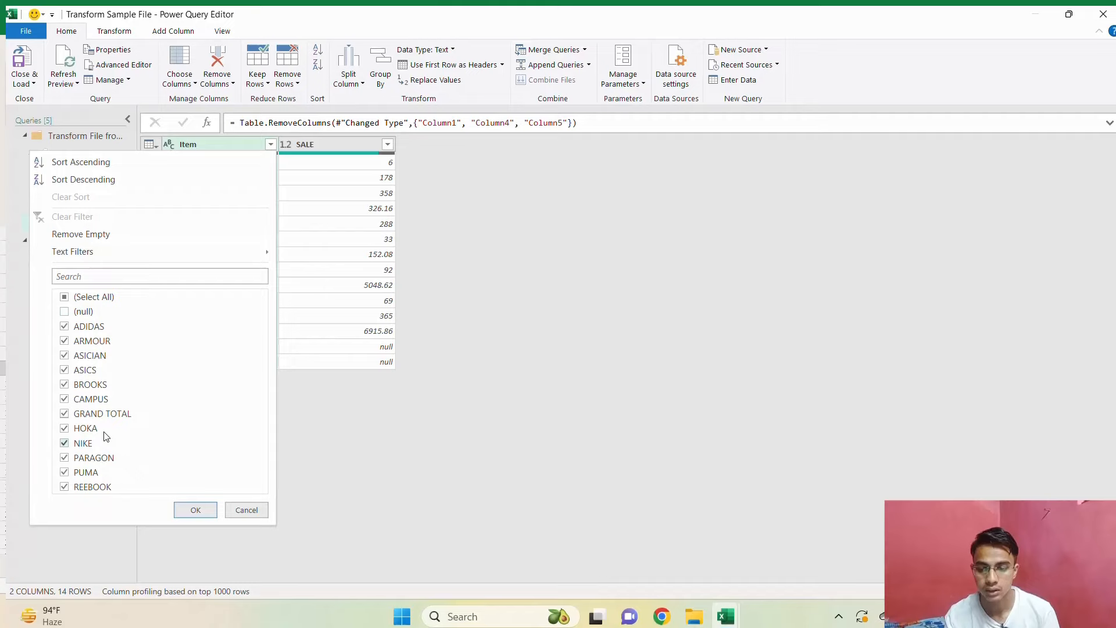
click(195, 510)
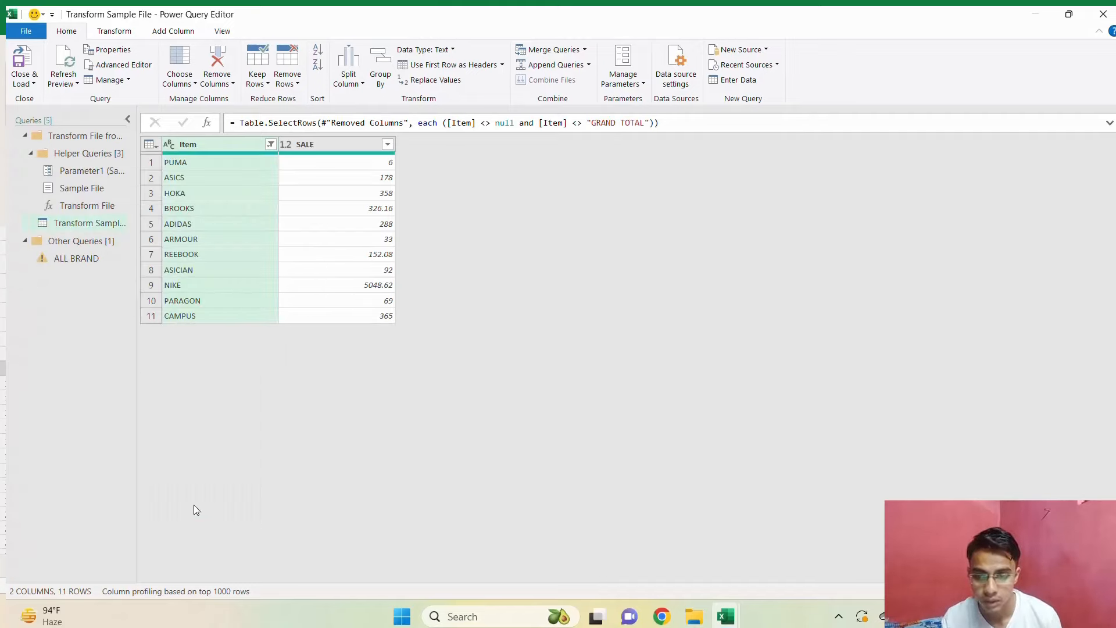
Delete the Changed Type step from the ALL BRAND query and check the combined rows.
click(100, 266)
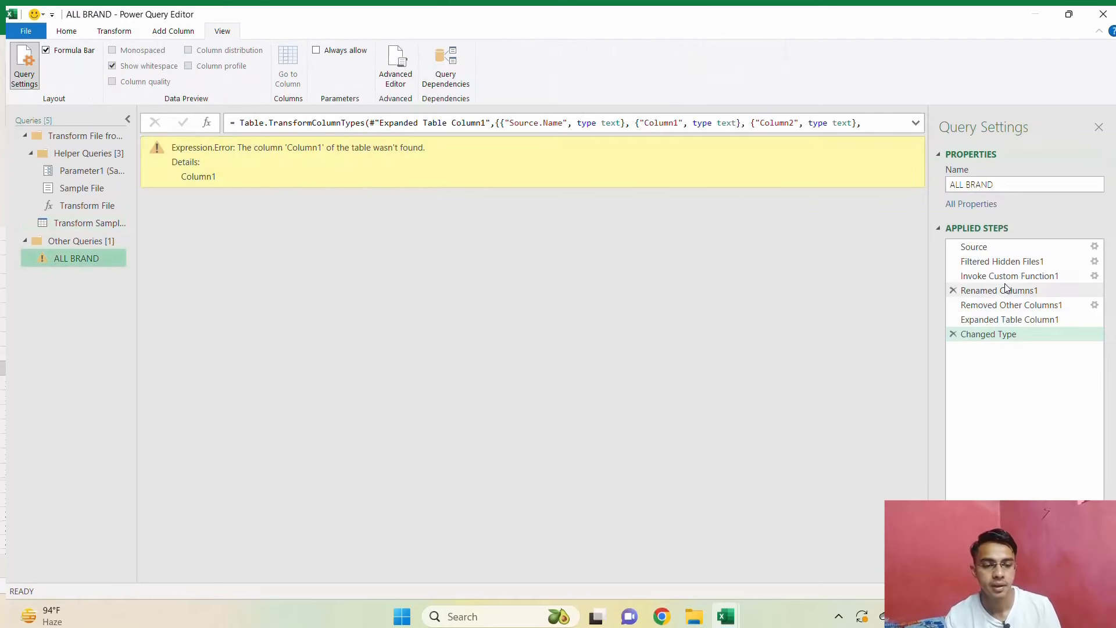
click(953, 335)
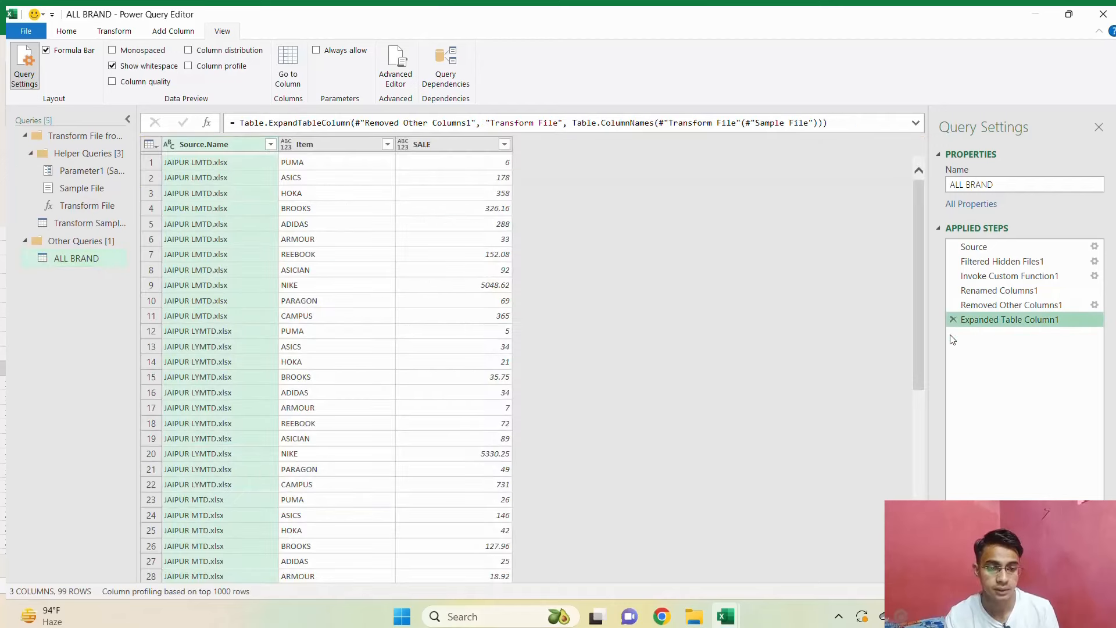
scroll(334, 386, down, 10)
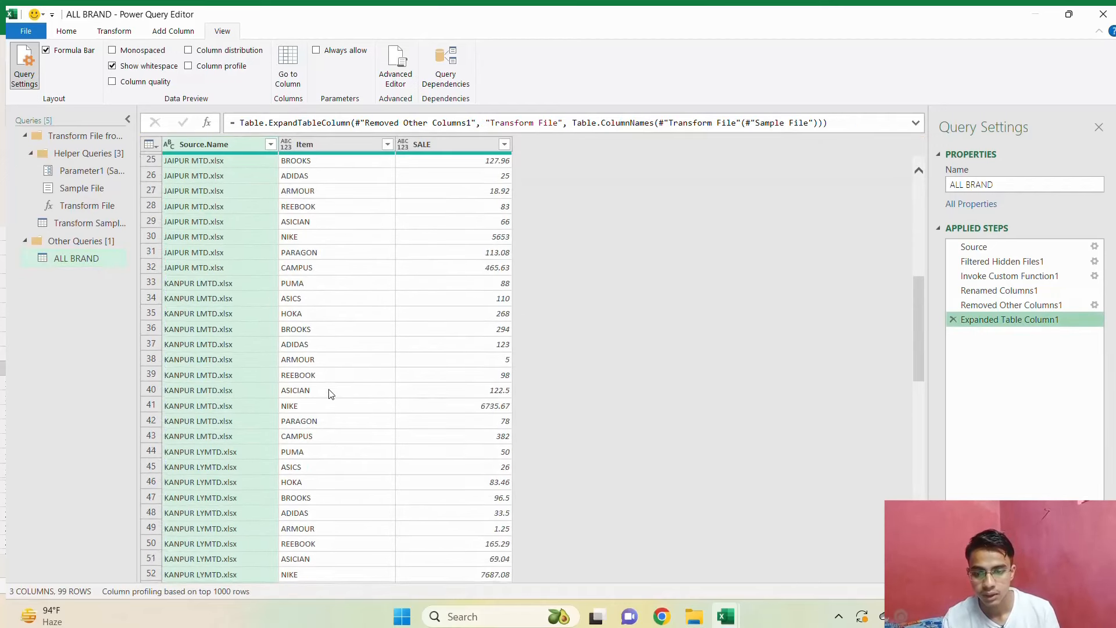
scroll(330, 394, up, 10)
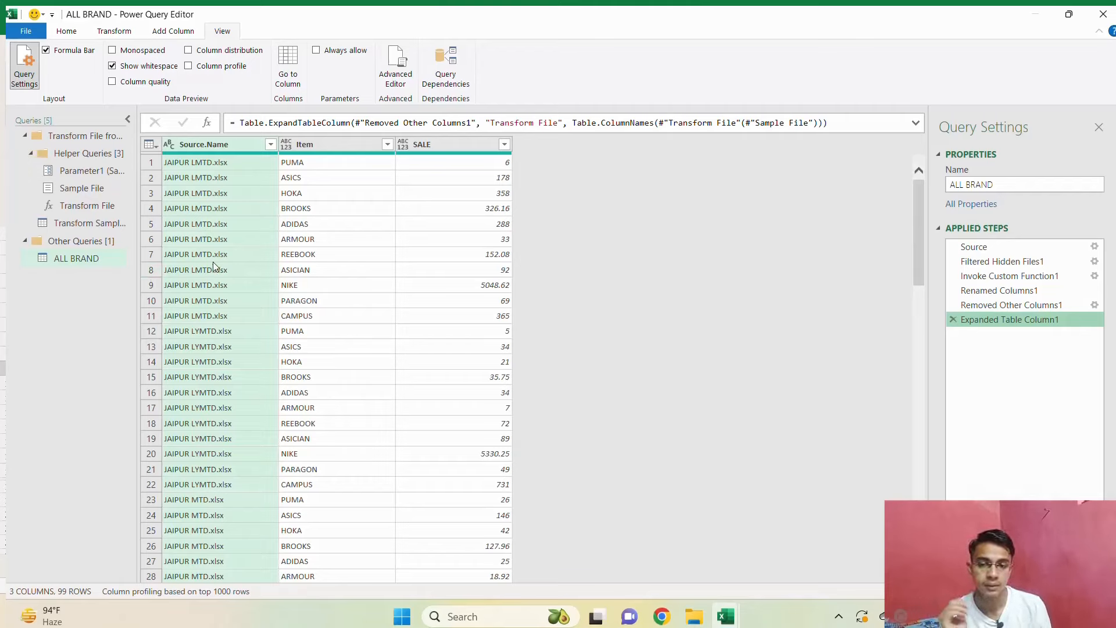
Apply the Source.Name filter with all files kept and rename the column AREA.
click(271, 144)
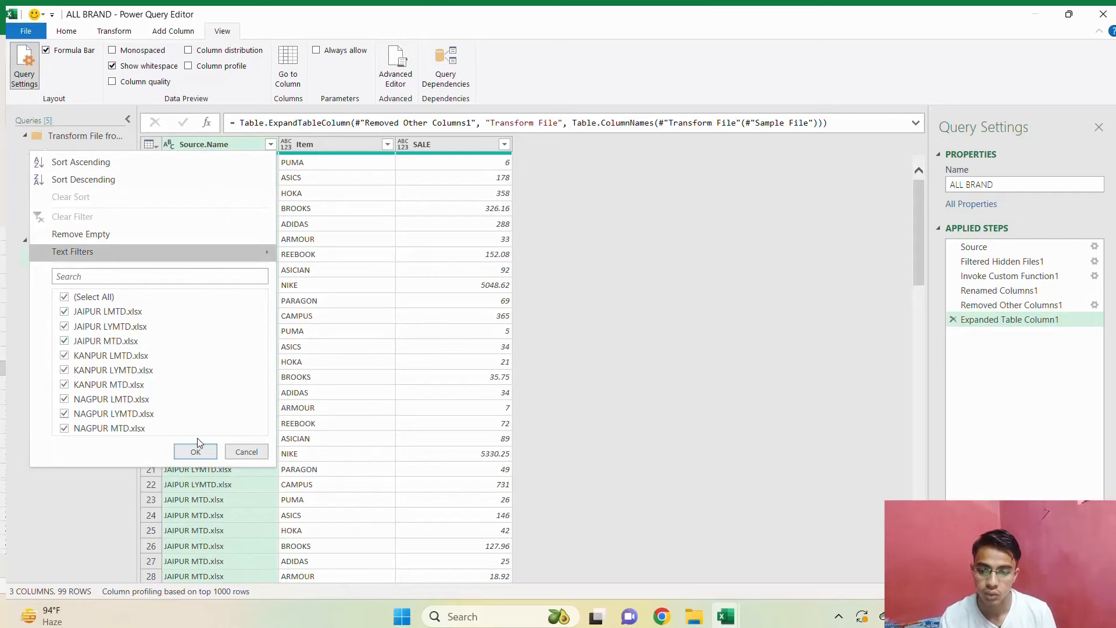
click(195, 453)
double_click(214, 144)
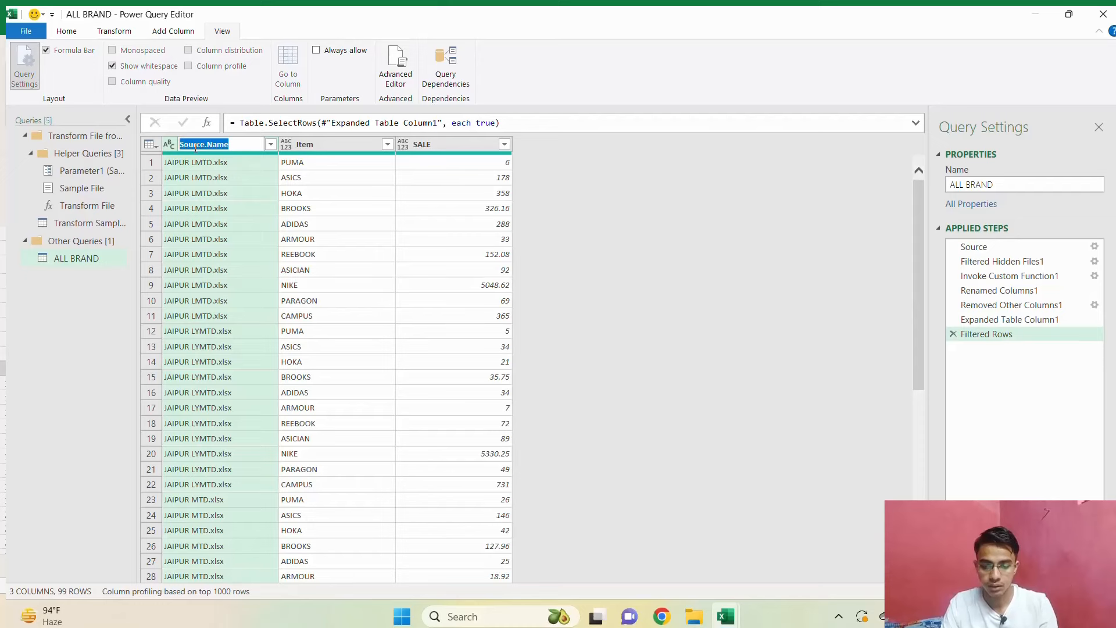
text(ARE)
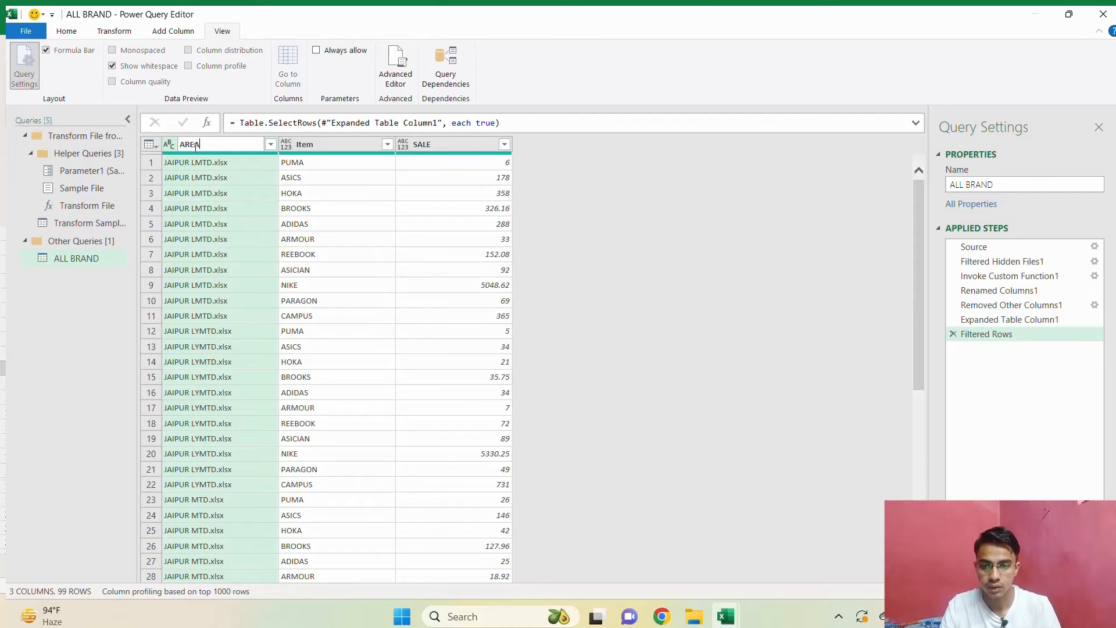
text(A)
key(Return)
scroll(213, 329, down, 5)
scroll(213, 329, up, 5)
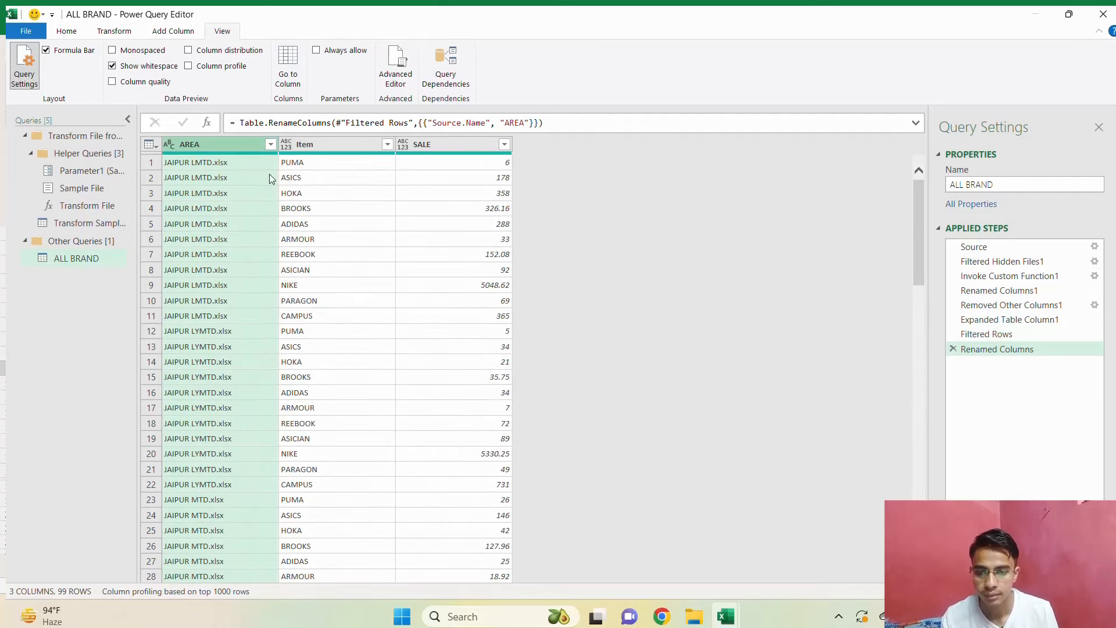
Close and load the ALL BRAND query into the workbook, and dismiss the queries and connections list.
click(66, 30)
click(23, 82)
click(51, 102)
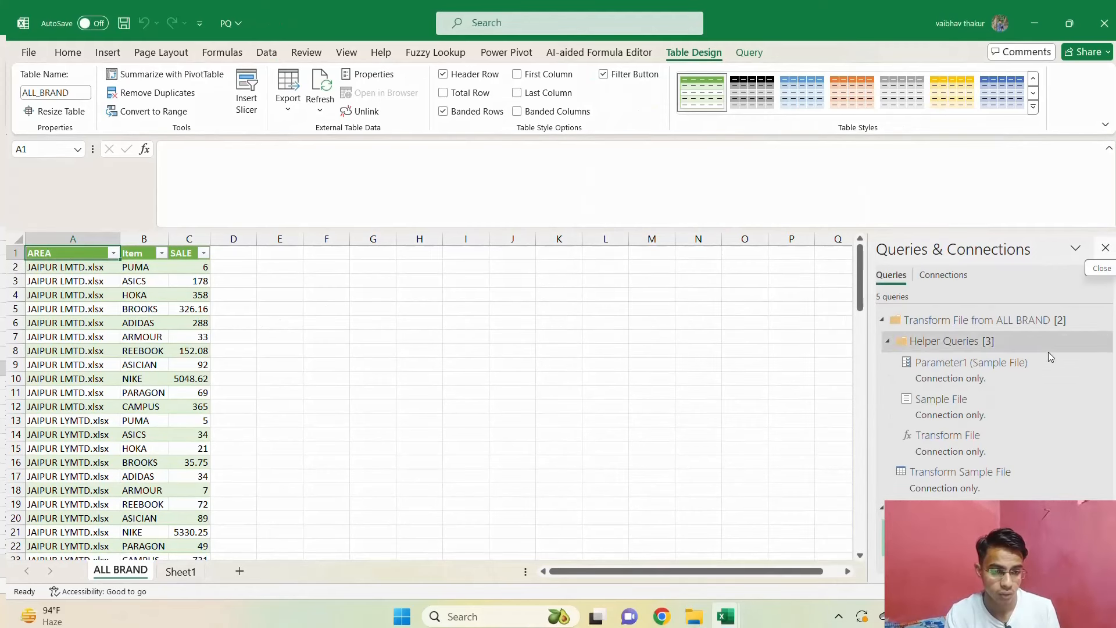
click(1104, 249)
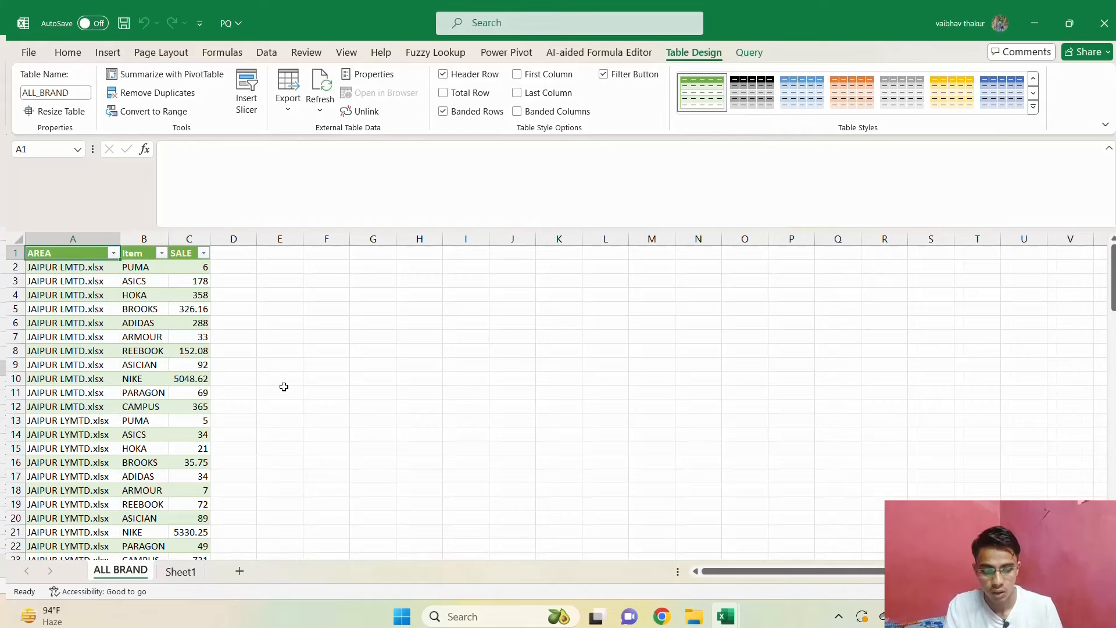
Turn off the ALL_BRAND table's filter buttons and insert a PivotTable from the whole table on a new worksheet.
key(ctrl+shift+l)
key(ctrl+shift+Right)
key(ctrl+shift+Down)
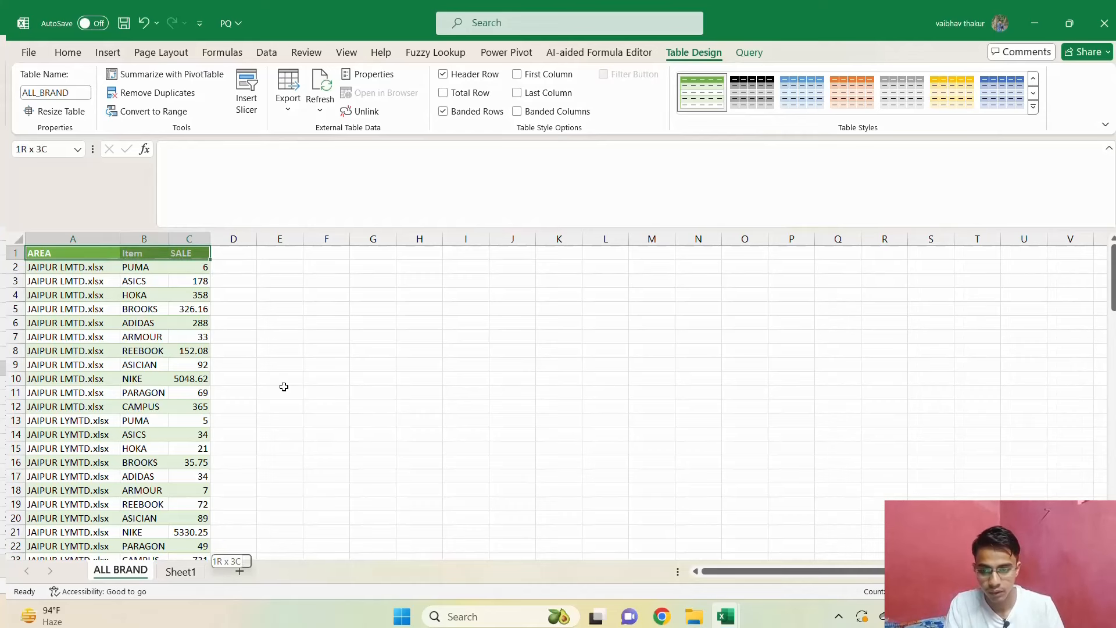
key(alt+n)
key(v)
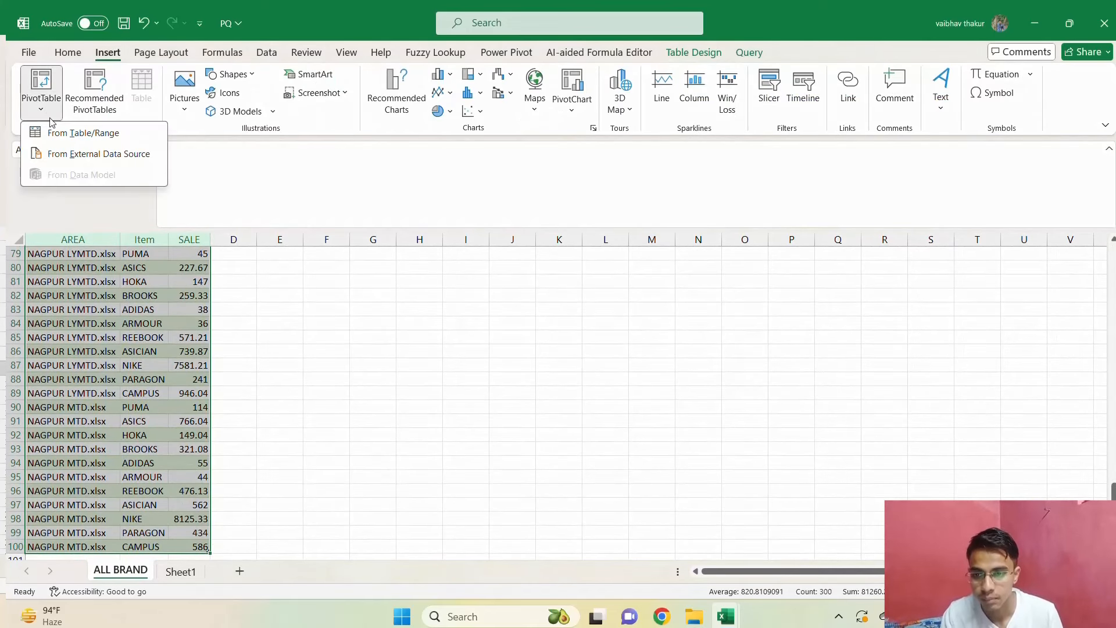
key(t)
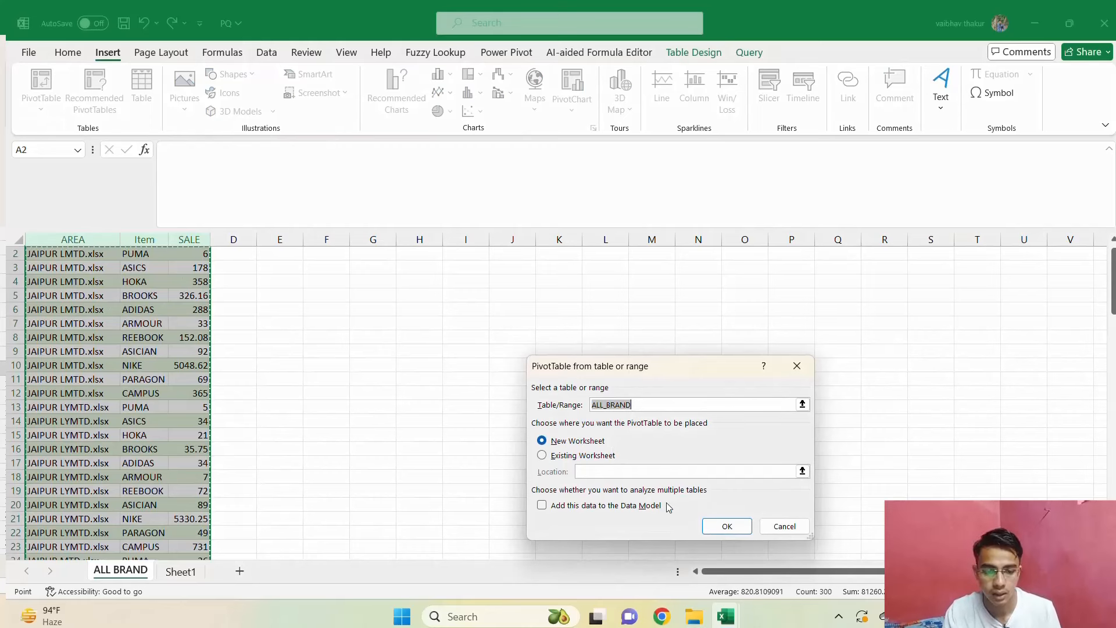
click(715, 528)
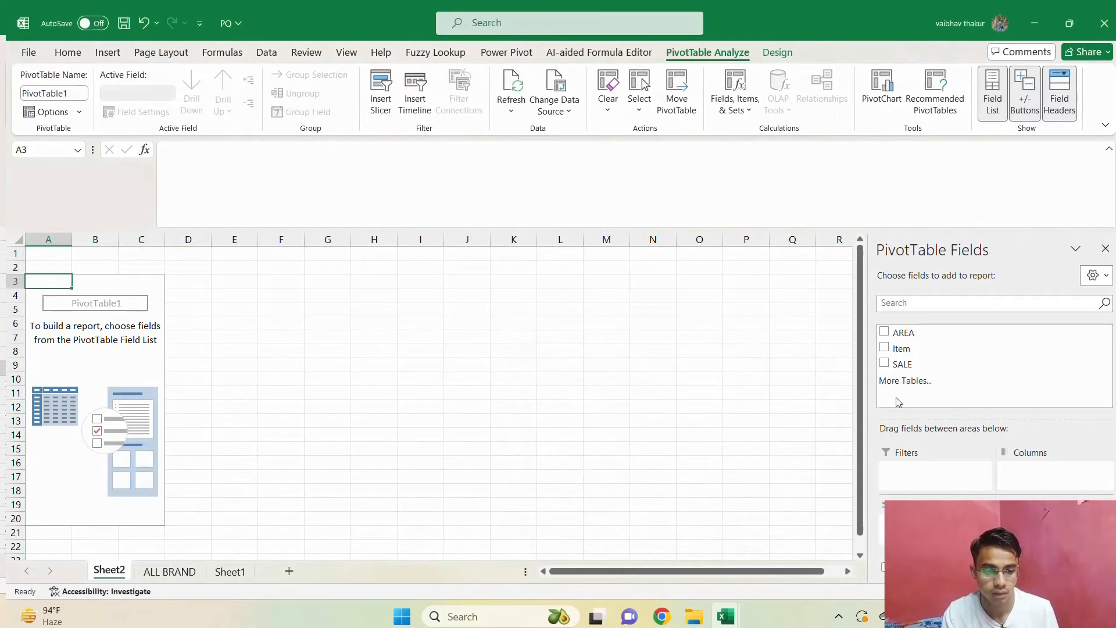
Build the PivotTable with AREA as columns, Item as rows and the sum of SALE as values.
click(884, 333)
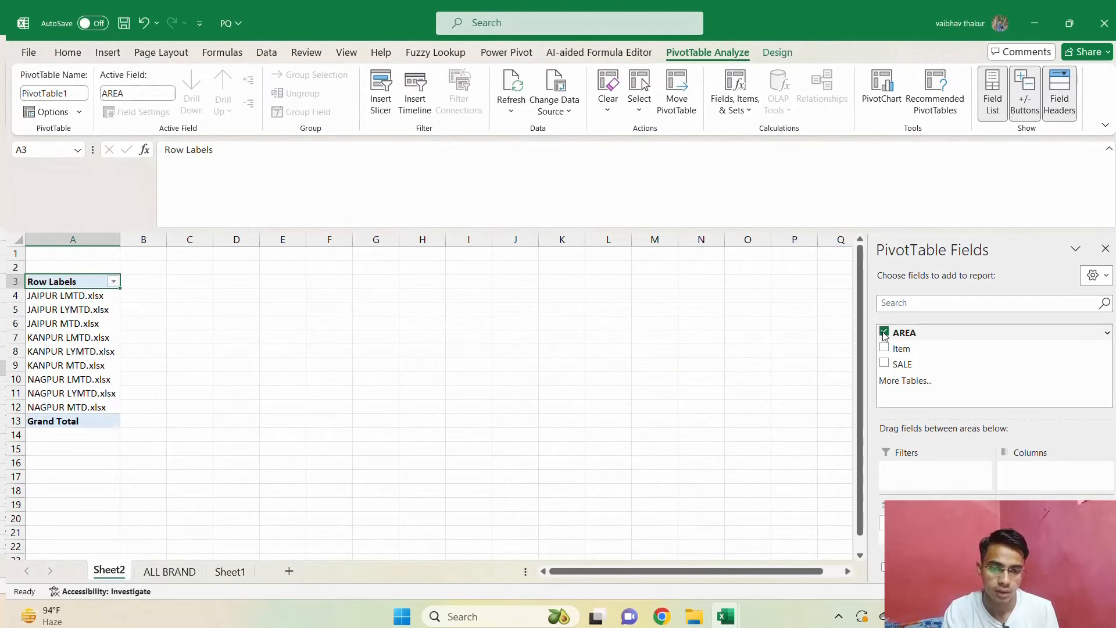
drag(885, 333, 1072, 472)
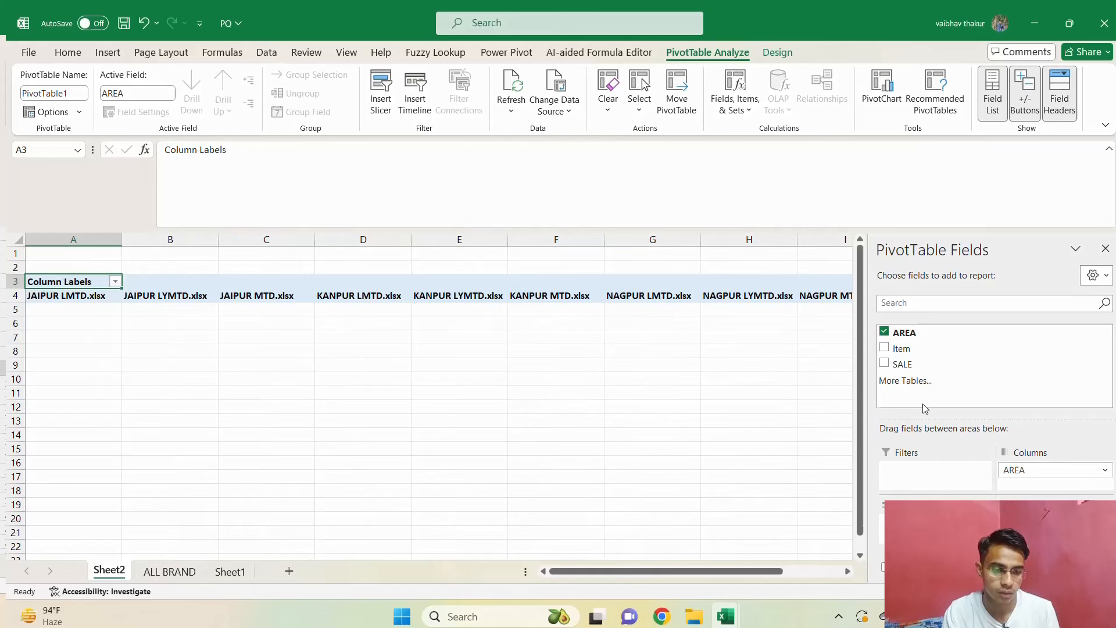
click(885, 348)
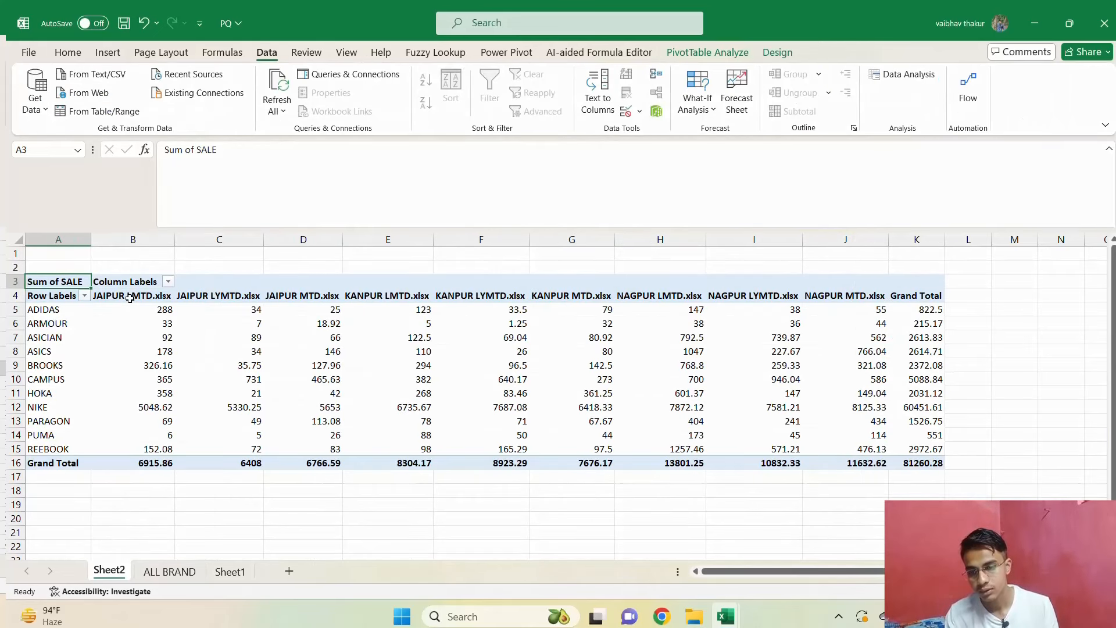
Check the PivotTable's file-name column headings and reopen the ALL BRAND query for editing.
click(130, 298)
mouse_move(203, 336)
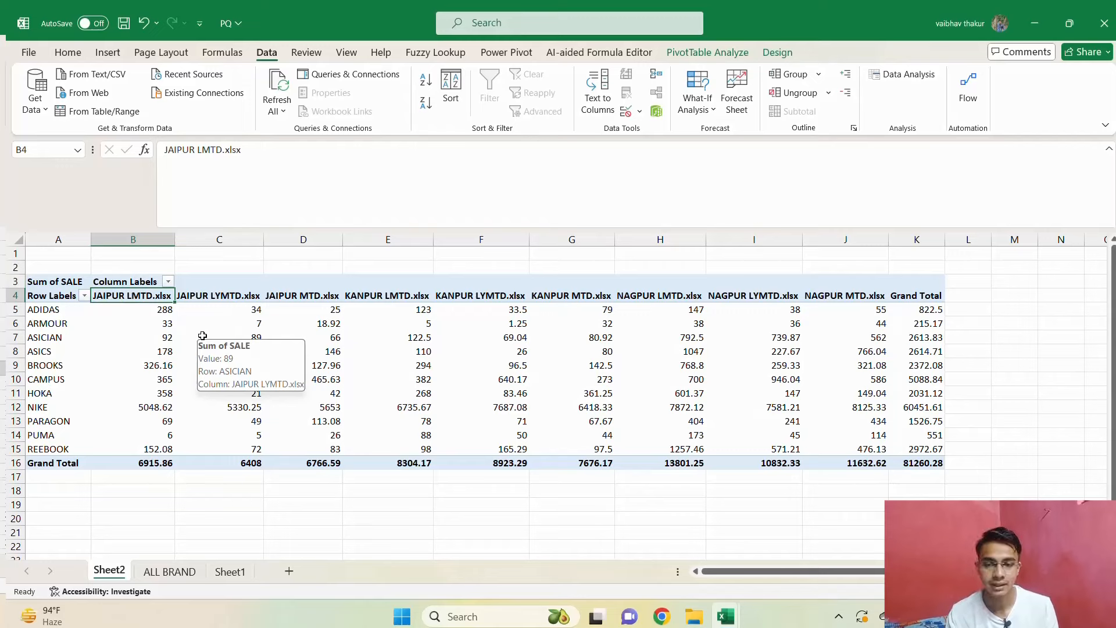
mouse_move(166, 308)
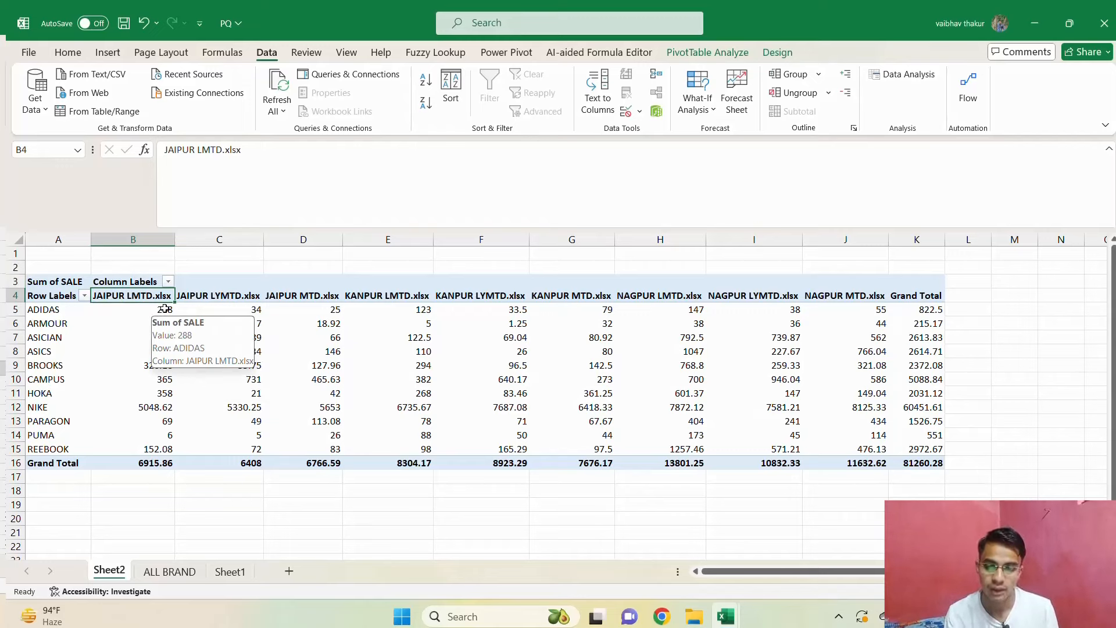
click(327, 79)
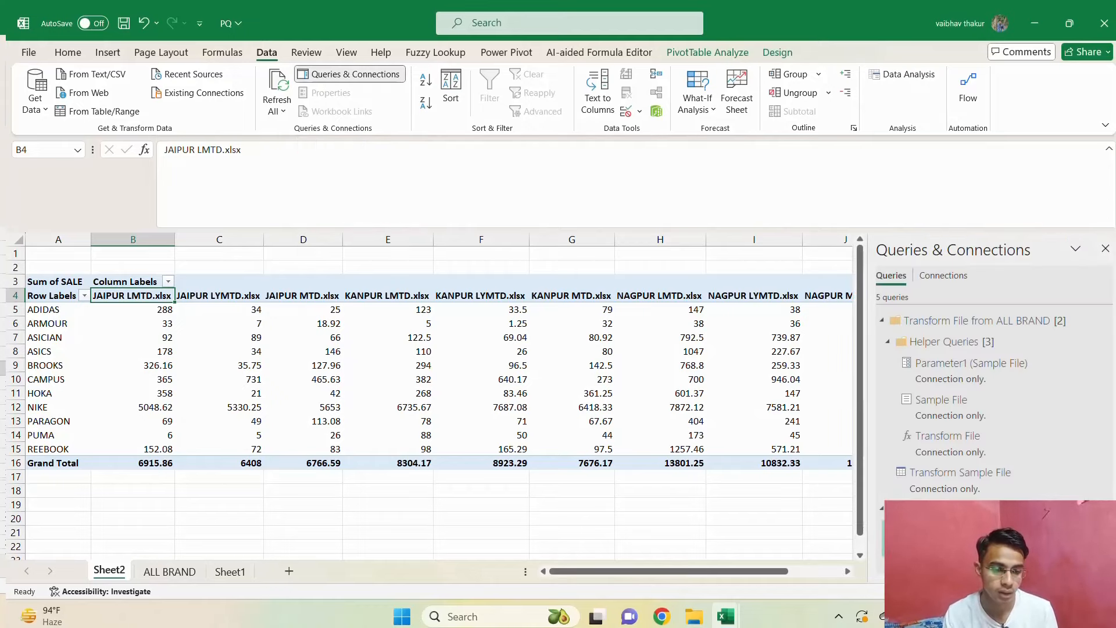
mouse_move(936, 537)
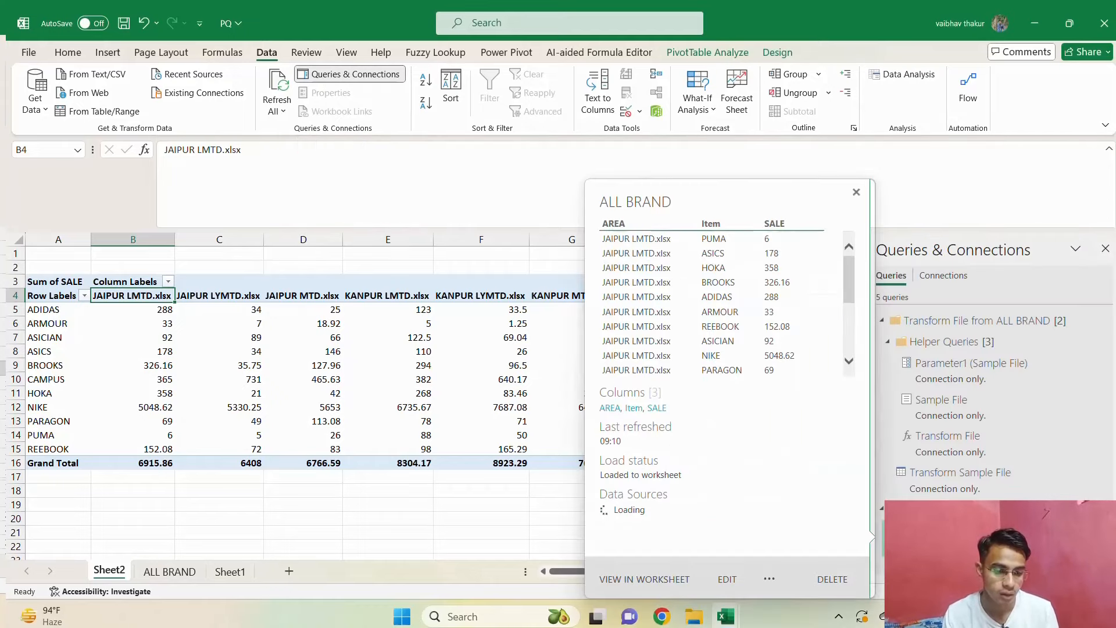
click(727, 579)
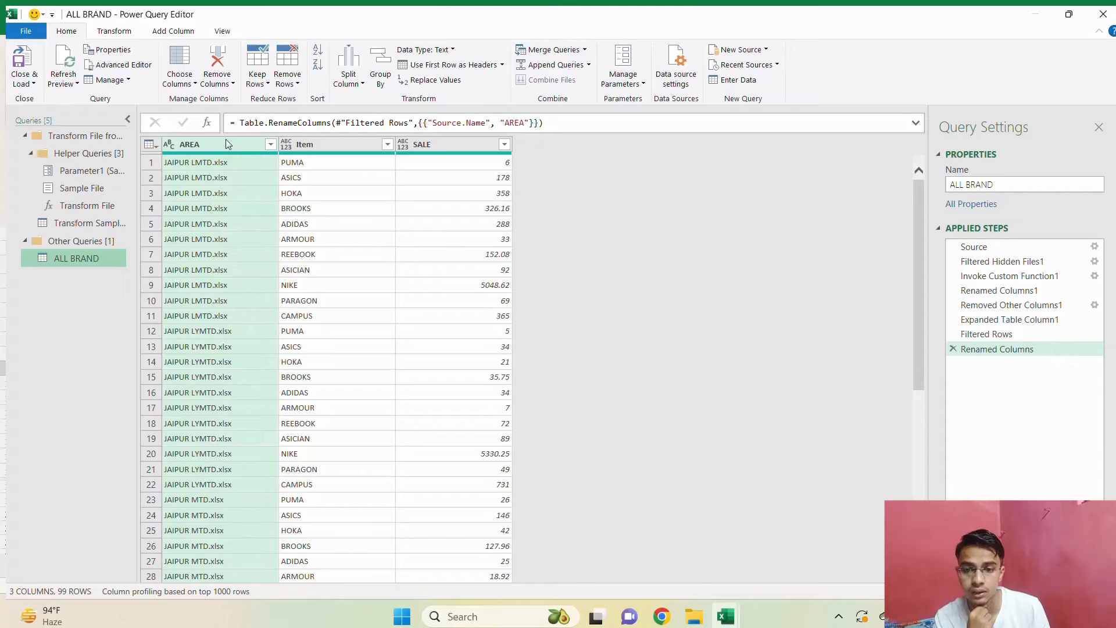
Extract the text before the "." delimiter in the AREA column and check the resulting names.
click(116, 31)
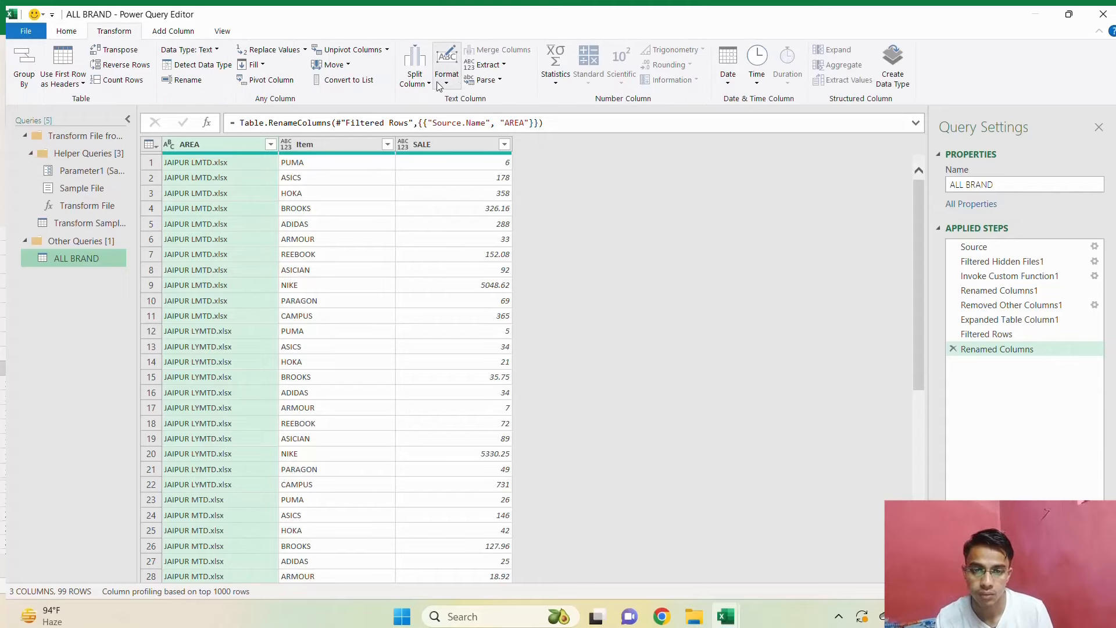
click(487, 65)
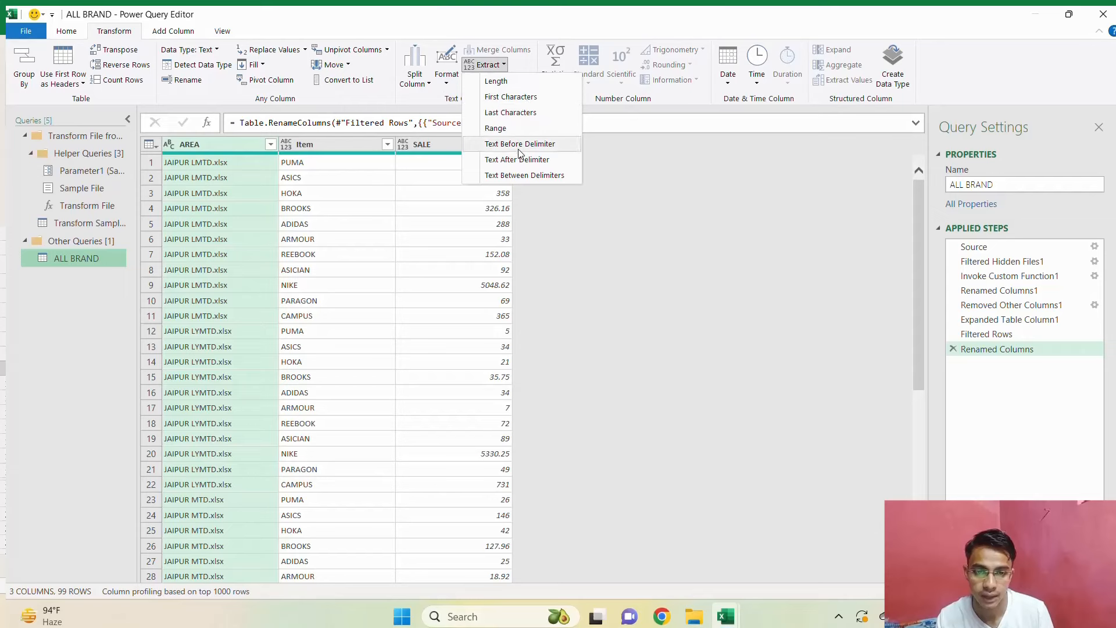
click(519, 150)
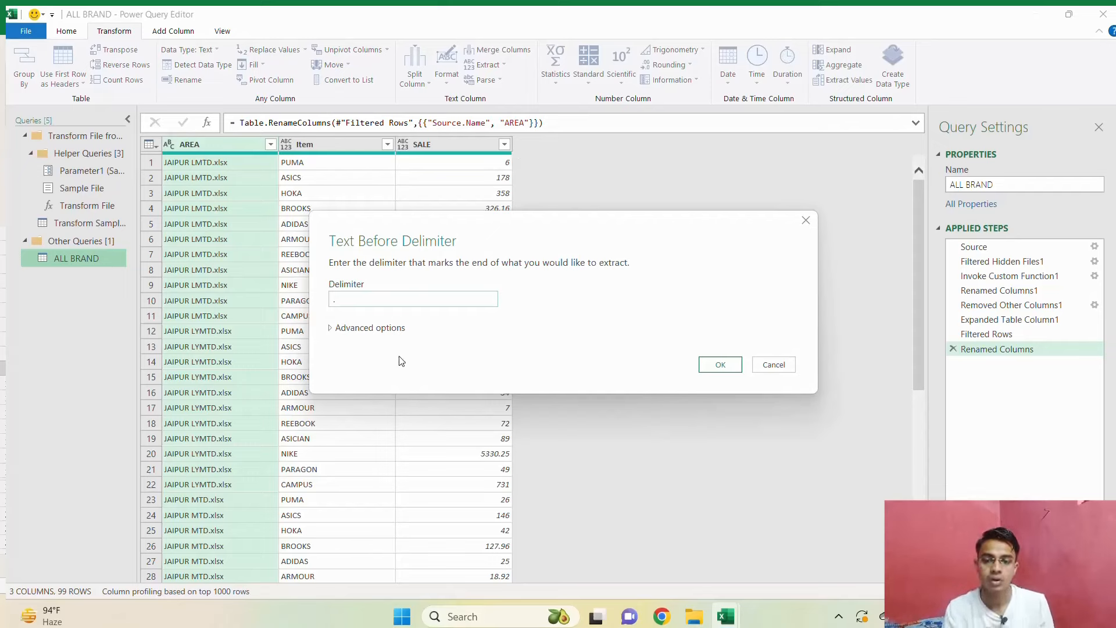
text(.)
click(721, 365)
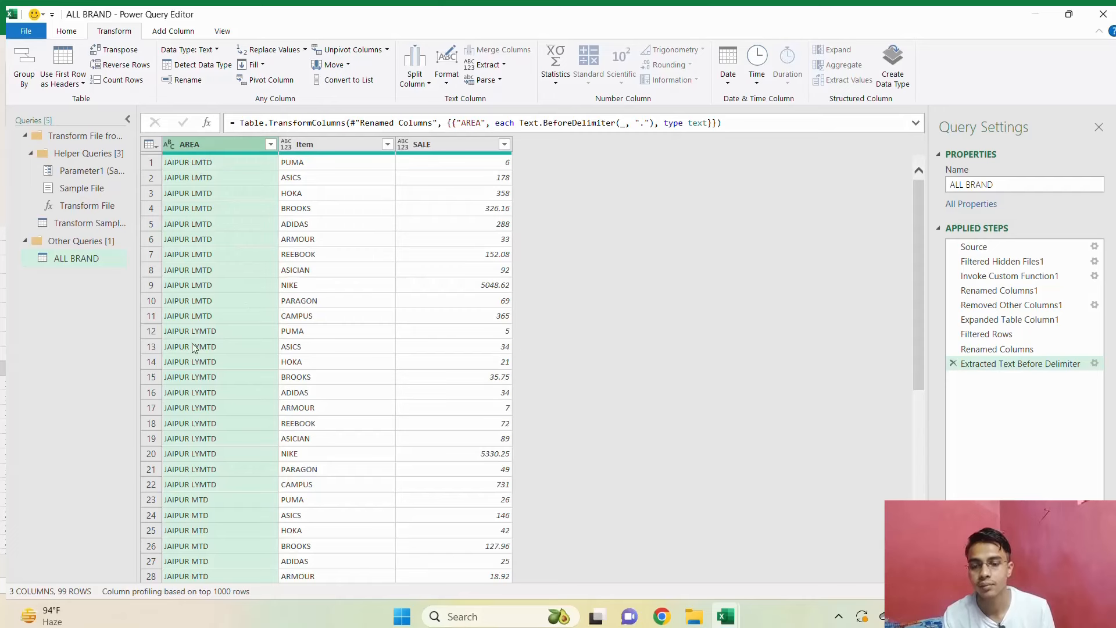
scroll(193, 347, down, 13)
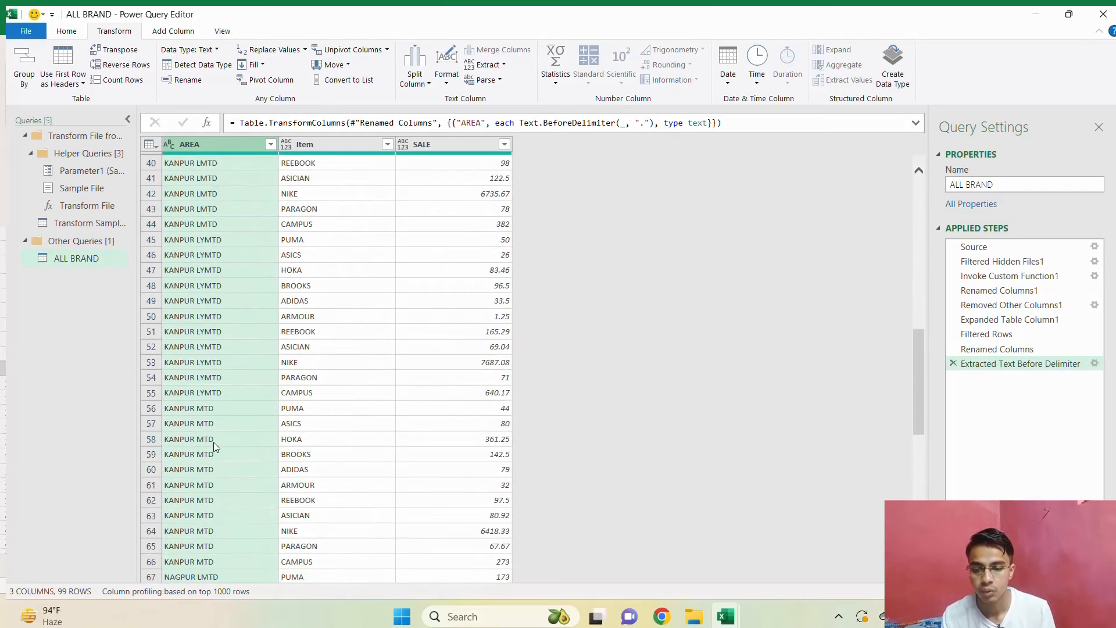
scroll(241, 438, up, 13)
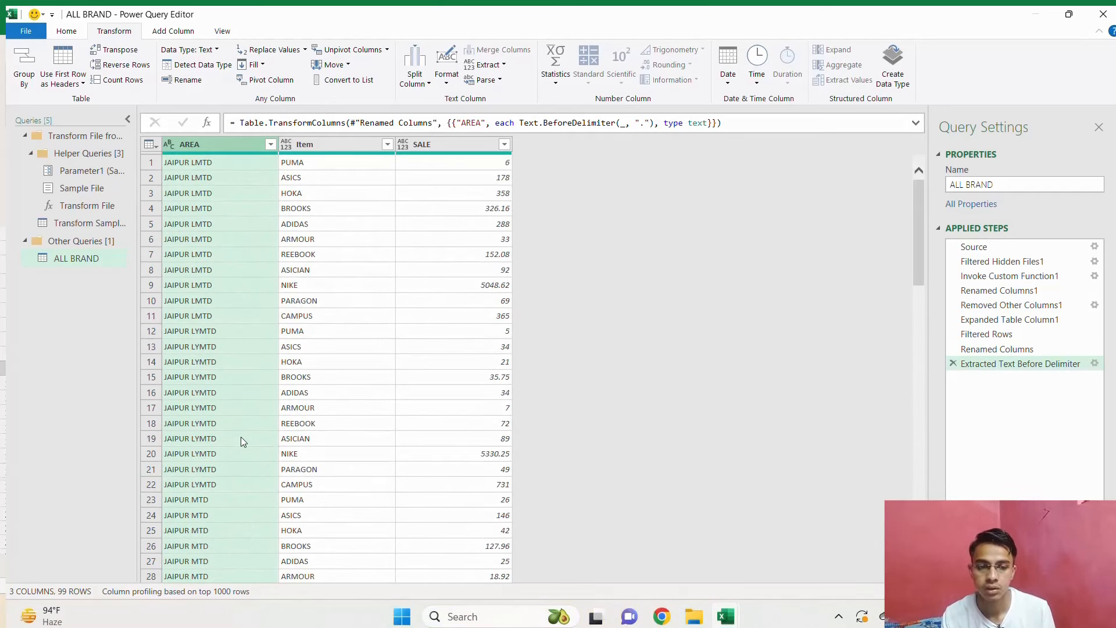
Close and load the edited ALL BRAND query and refresh the PivotTable on Sheet2.
click(66, 31)
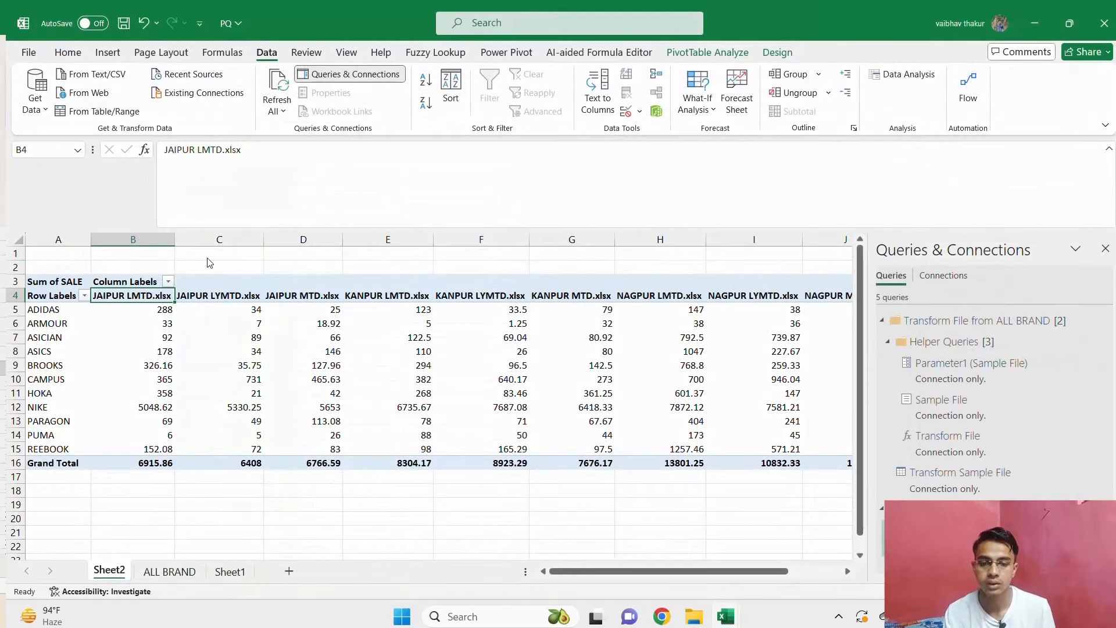
right_click(356, 397)
click(399, 205)
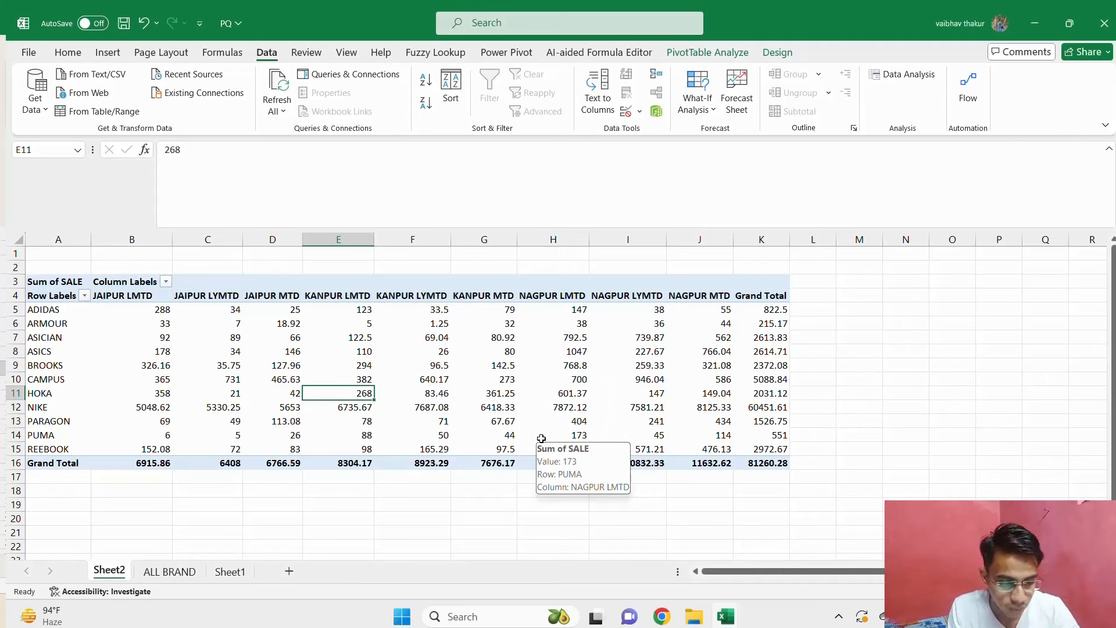
Switch to the TRG VS ACH FEB-24 MANAGER WISE workbook and show its S sheet.
key(alt+Tab)
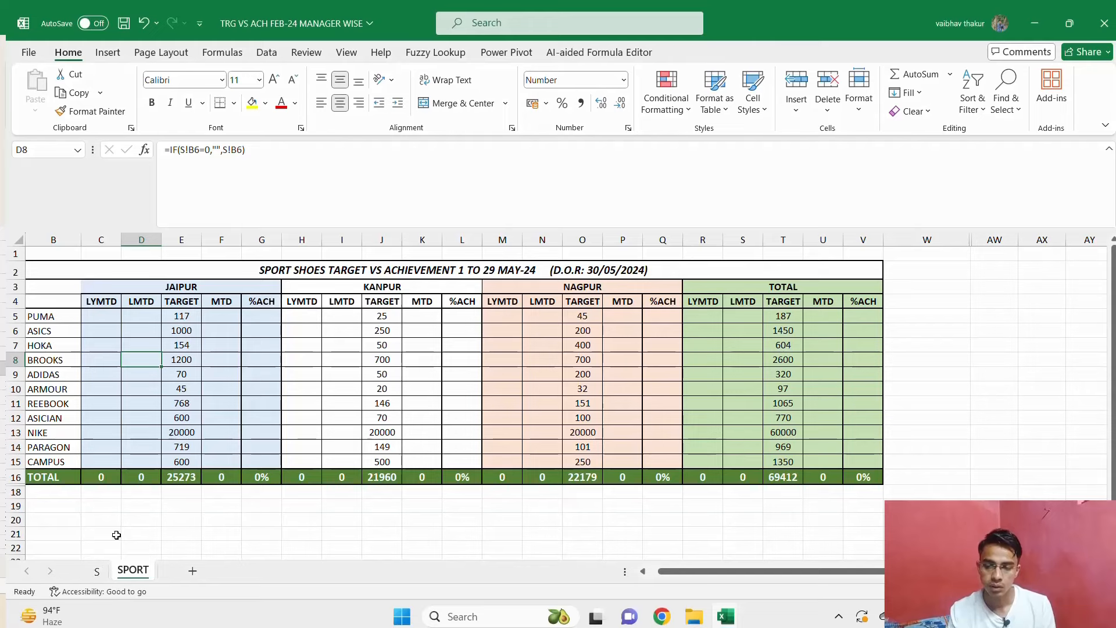
click(97, 572)
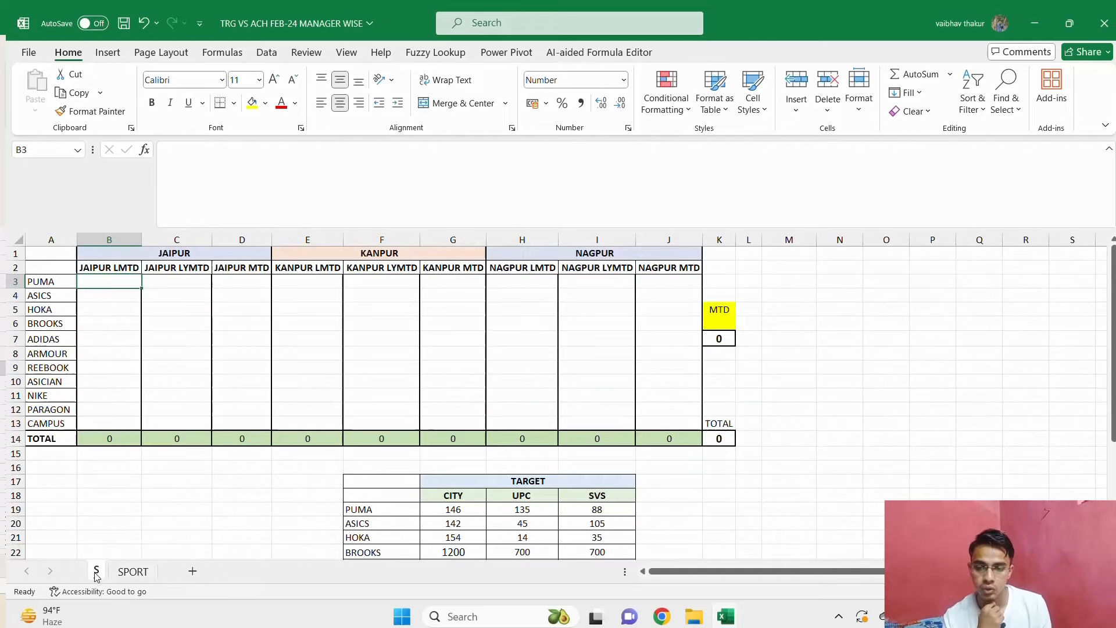
Review the JAIPUR, KANPUR and NAGPUR LMTD, LYMTD and MTD column headings on the S sheet.
click(176, 266)
key(Down)
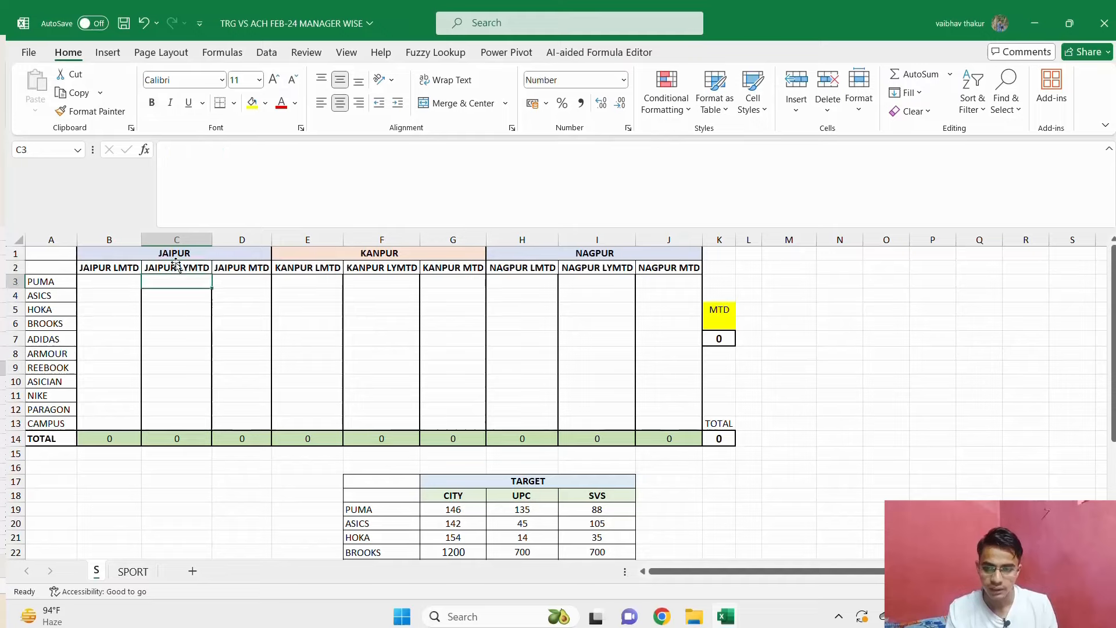
key(Up)
key(Right)
key(Right)
key(Right)
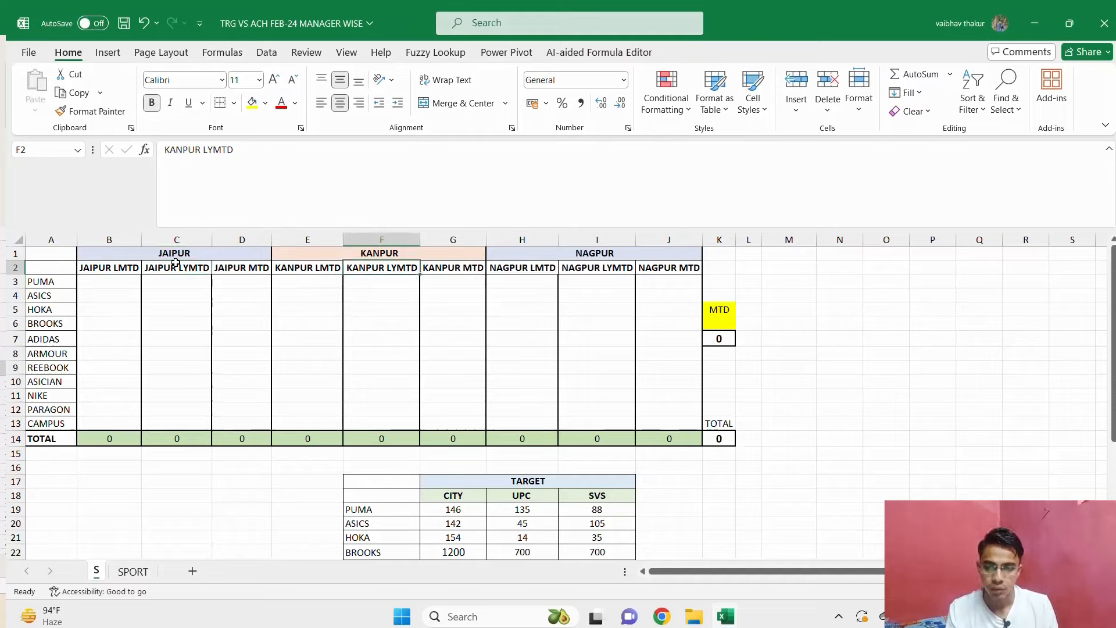
key(Left)
key(Left)
key(Left)
key(Left)
key(Left)
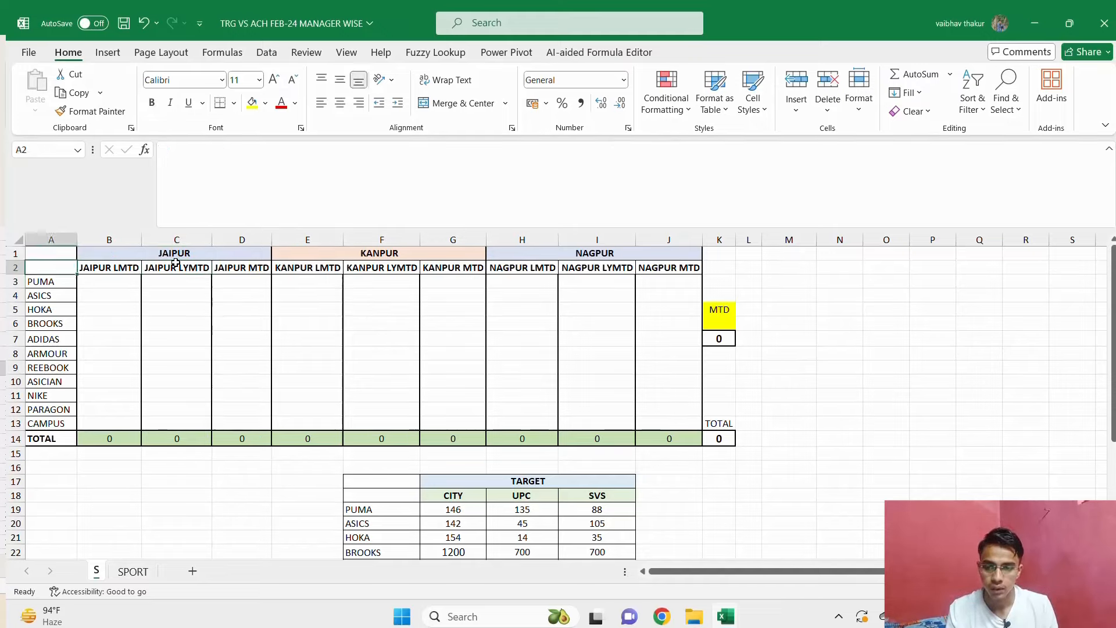
Look at the SPORT sheet's target versus achievement layout and return to the S sheet.
click(133, 573)
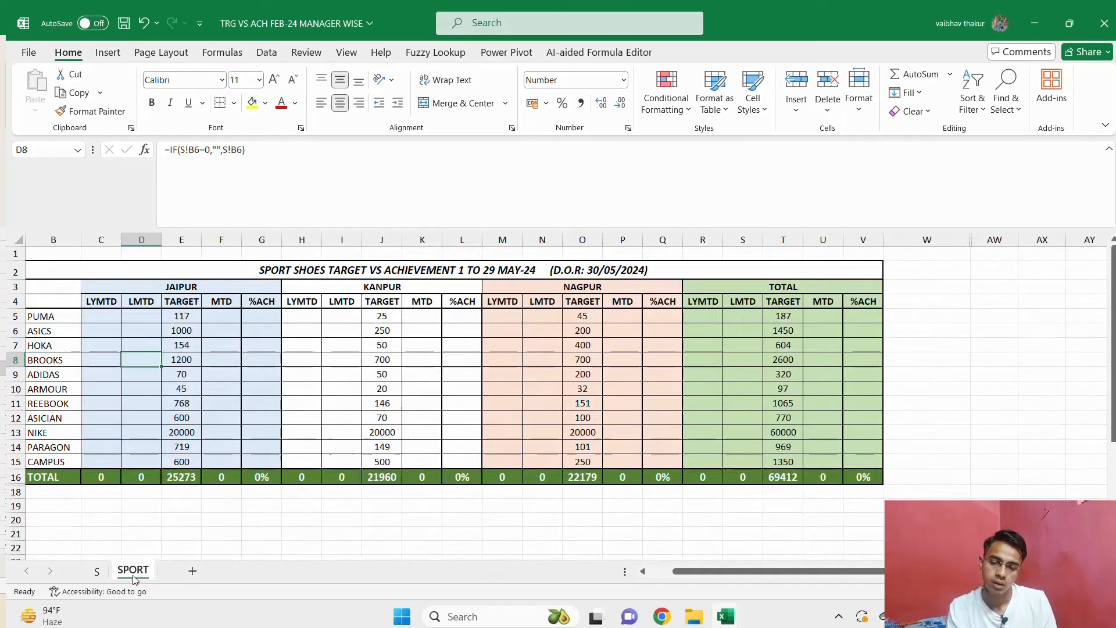
click(143, 302)
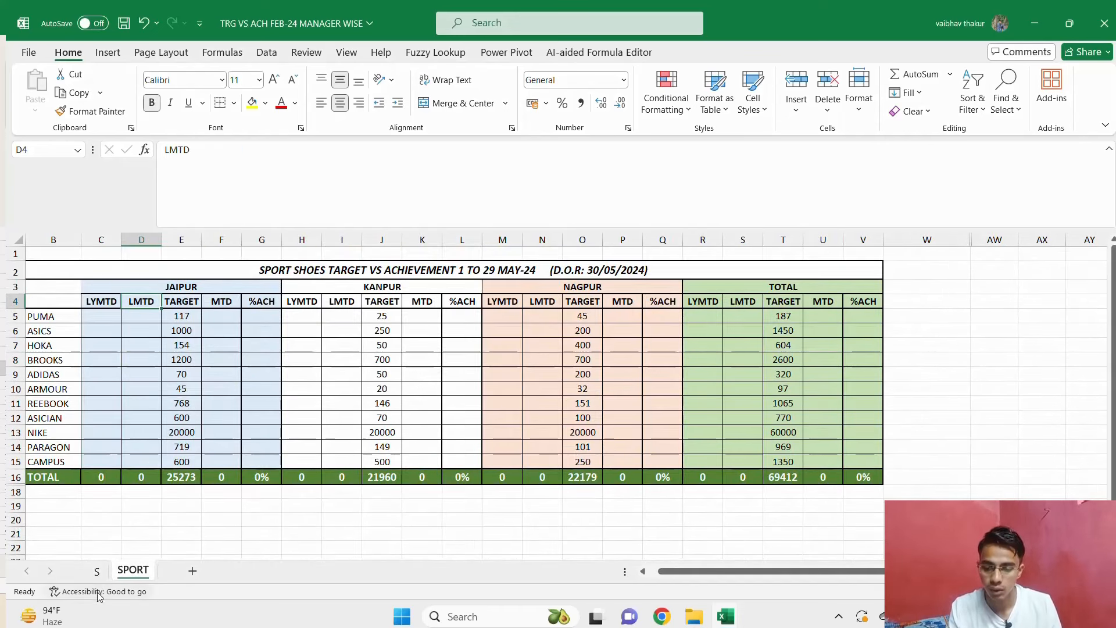
click(98, 571)
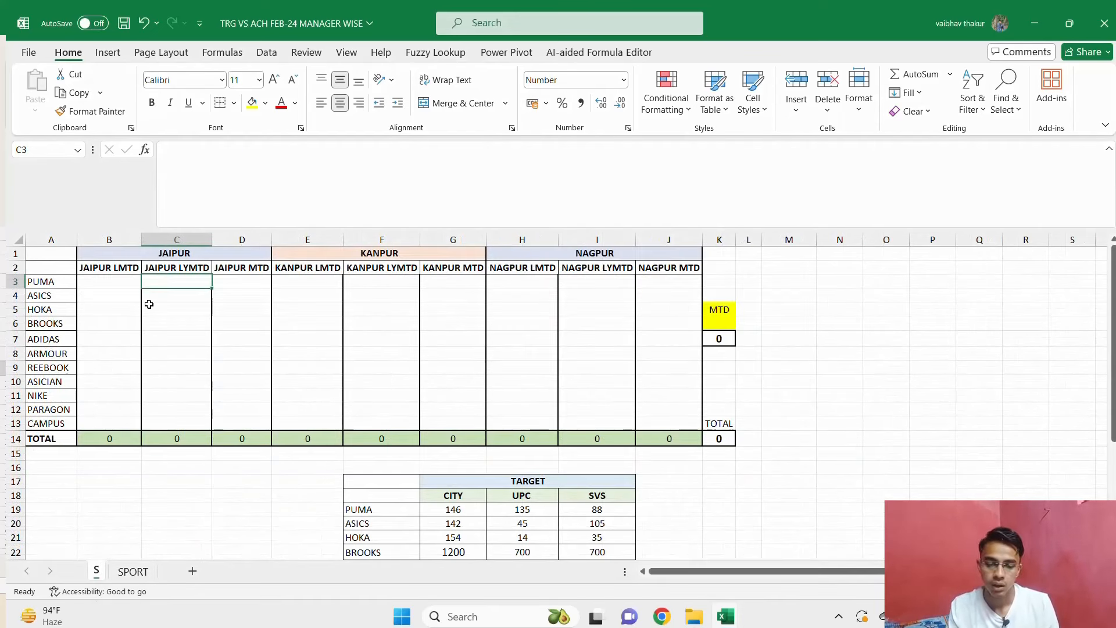
Compare the S sheet's area headings with the PivotTable headings in the PQ workbook.
key(Up)
key(Left)
key(Left)
key(alt+Tab)
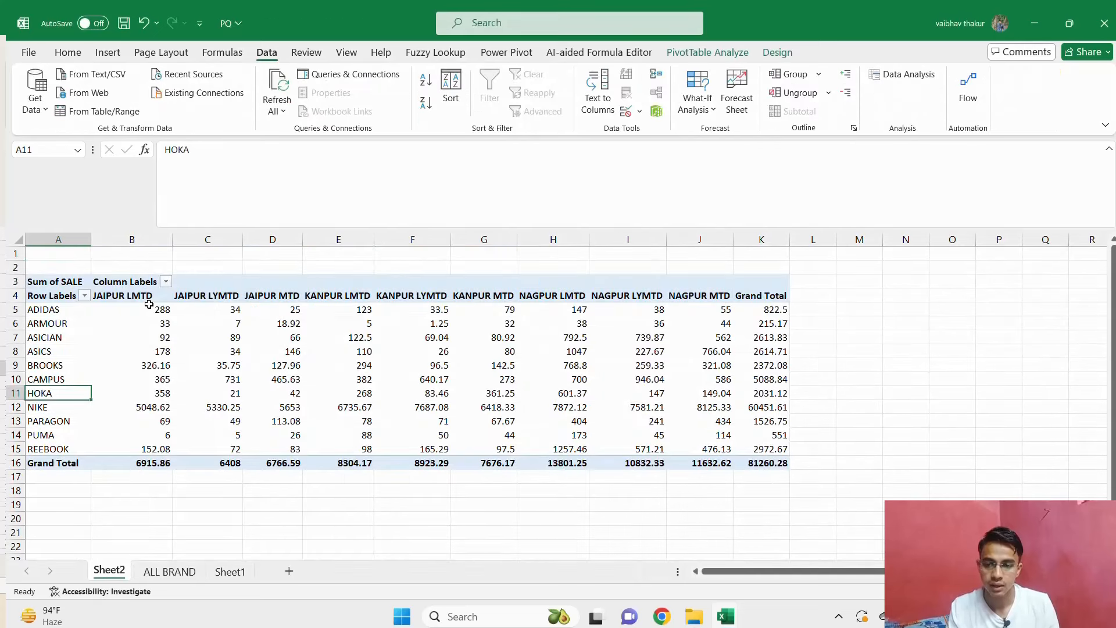
key(alt+Tab)
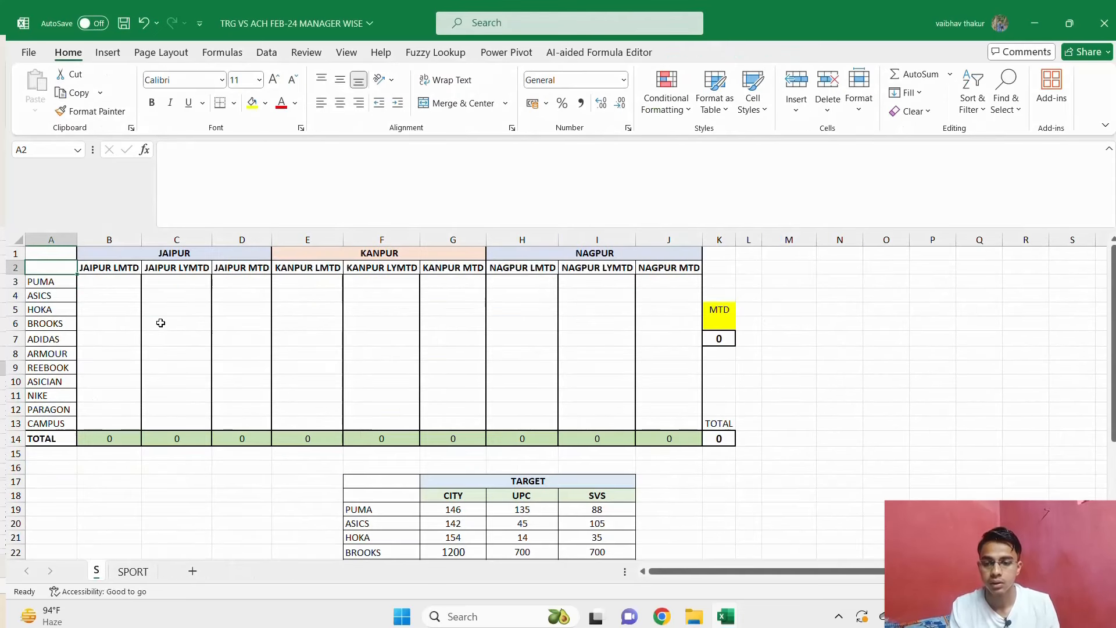
In cell B3 of the S sheet, enter a GETPIVOTDATA formula referencing the PQ PivotTable's ADIDAS value for JAIPUR LMTD, and inspect it.
click(115, 282)
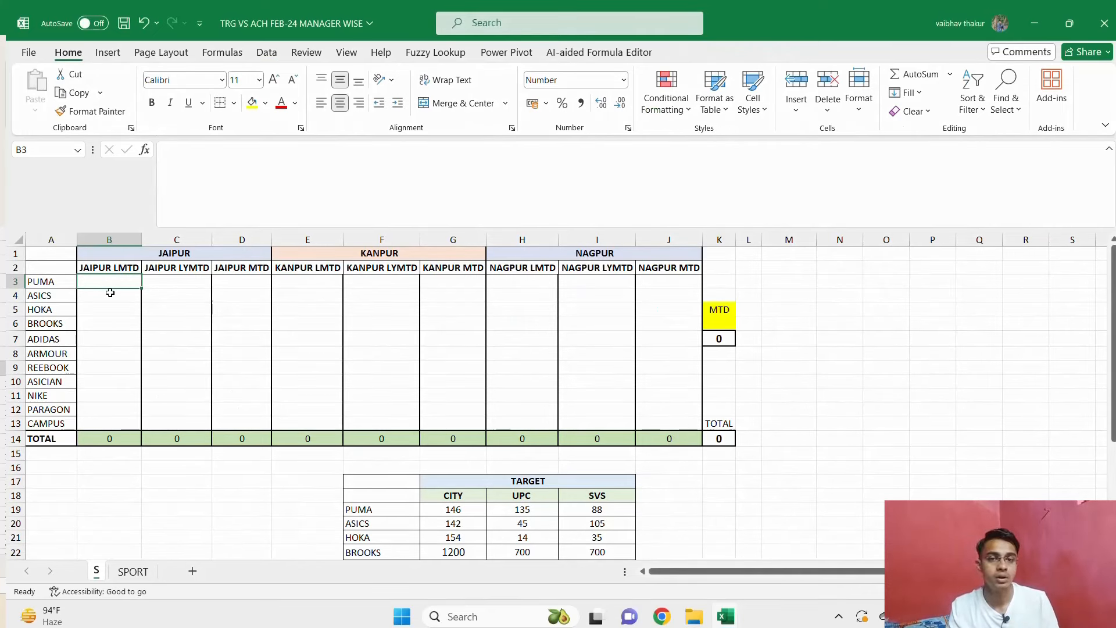
key(alt+Tab)
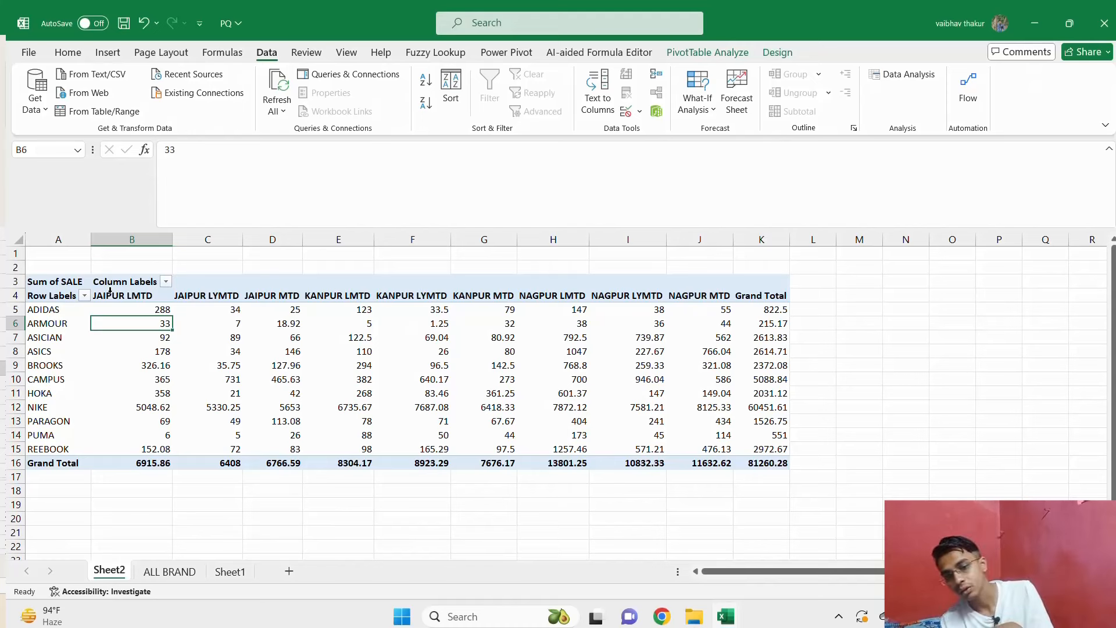
key(alt+Tab)
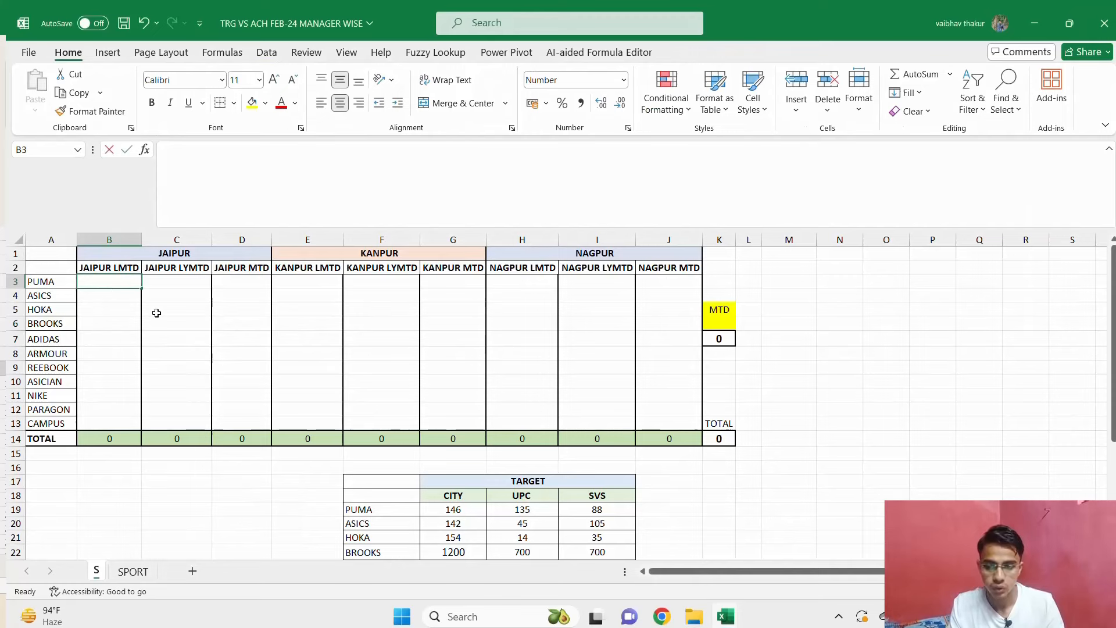
text(=)
key(alt+Tab)
click(160, 311)
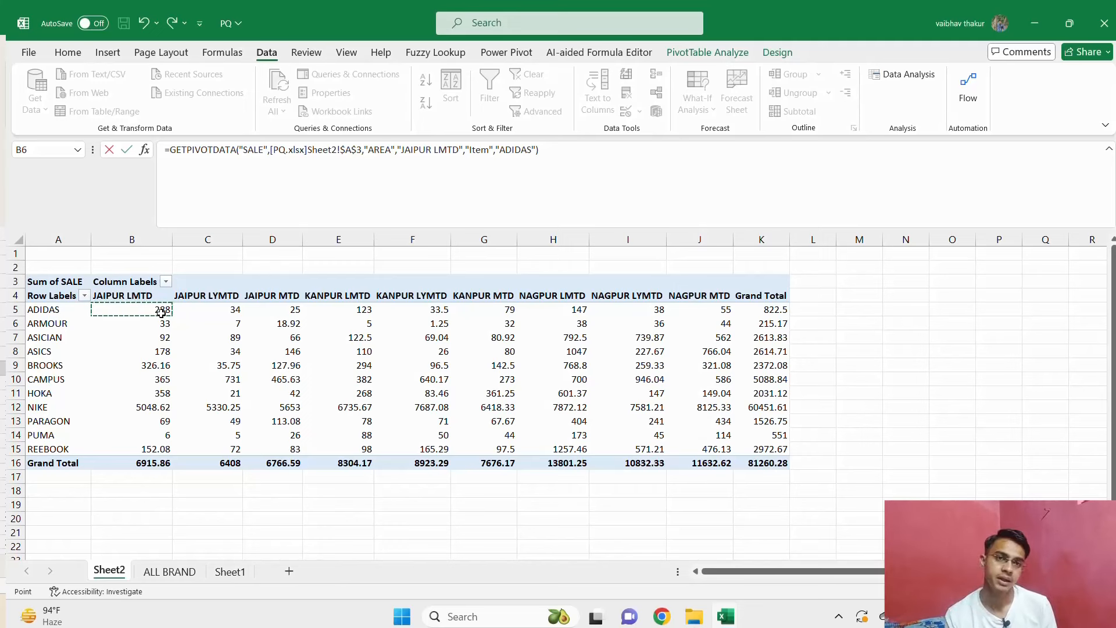
key(Return)
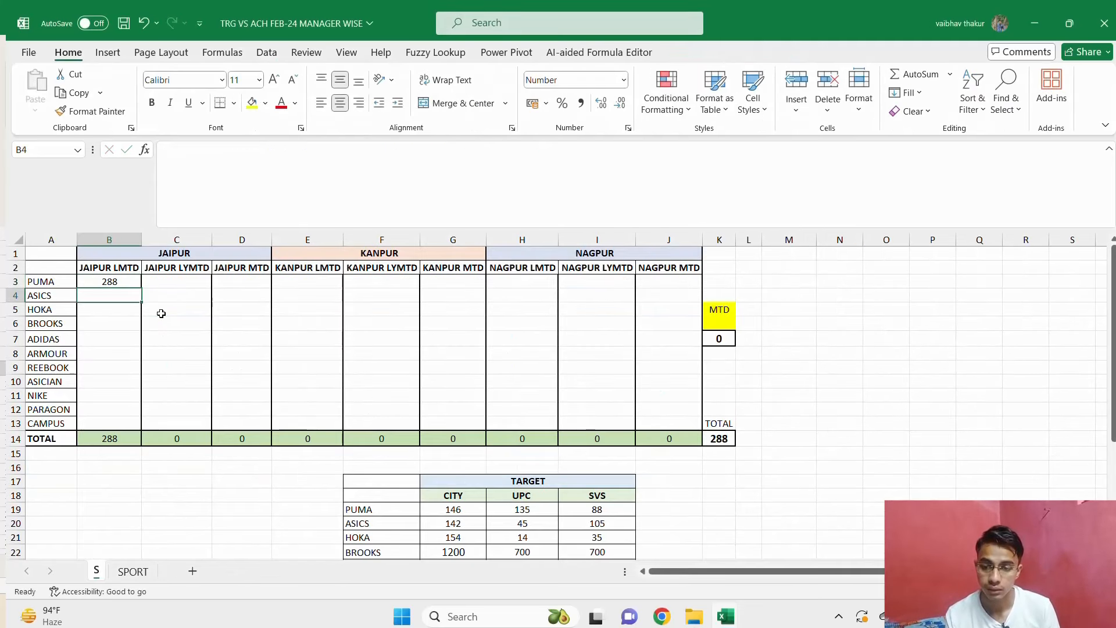
click(118, 280)
key(F2)
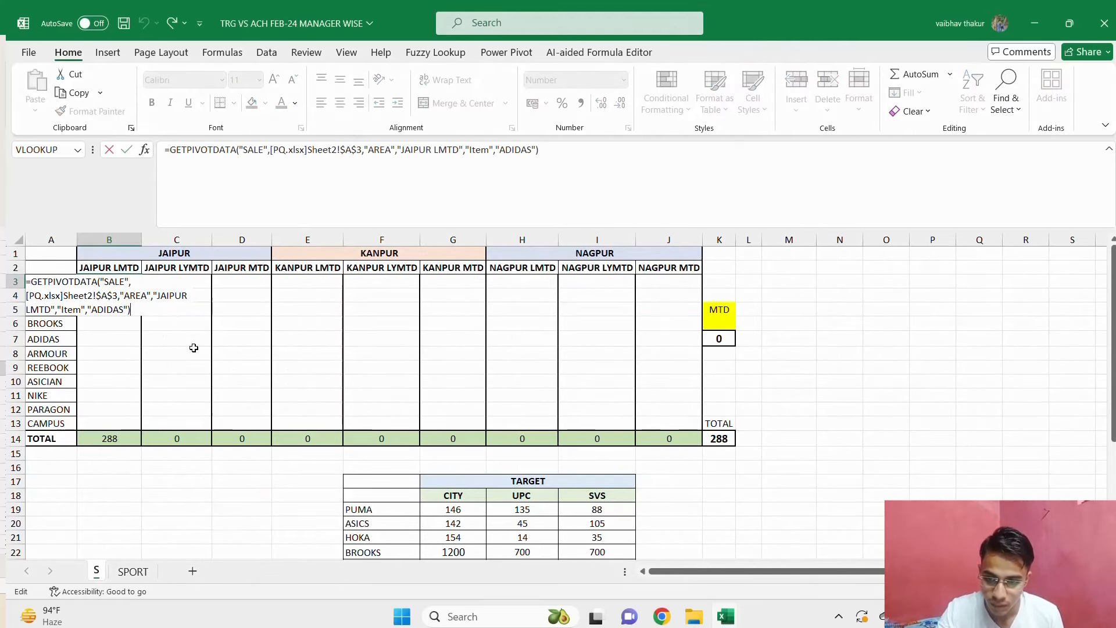
key(Escape)
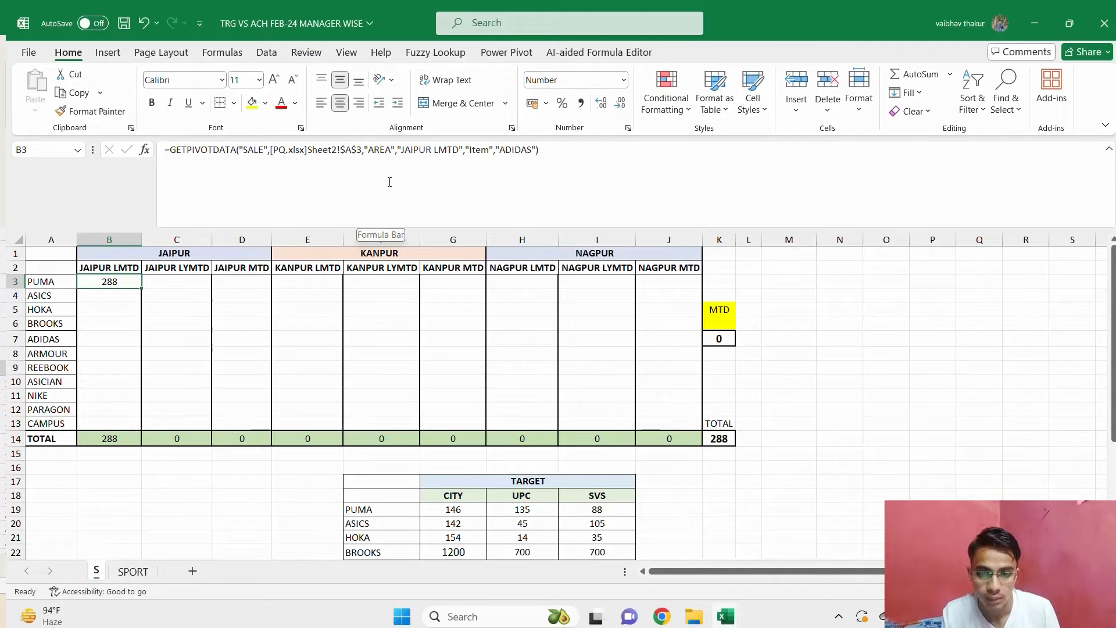
Replace the fixed "JAIPUR LMTD" argument in B3's GETPIVOTDATA formula with a reference to heading cell B2.
click(401, 149)
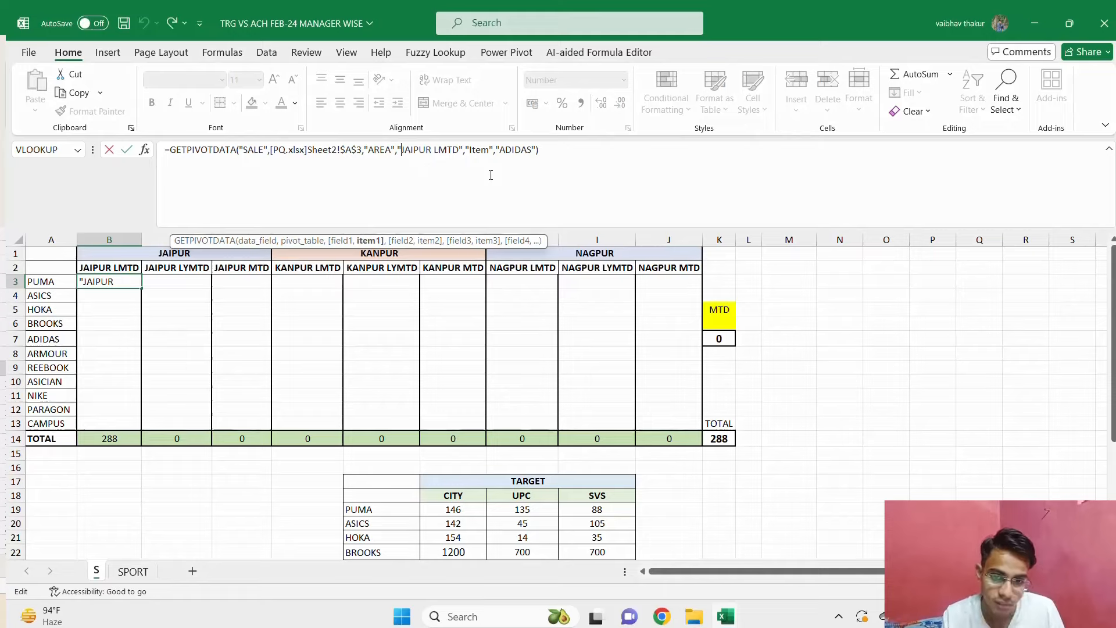
key(shift+Right)
key(shift+Right)
key(shift+Right)
key(shift+Right)
key(shift+Right)
key(shift+Right)
key(shift+Right)
key(shift+Right)
key(shift+Right)
key(shift+Right)
key(shift+Right)
key(shift+Right)
key(shift+Right)
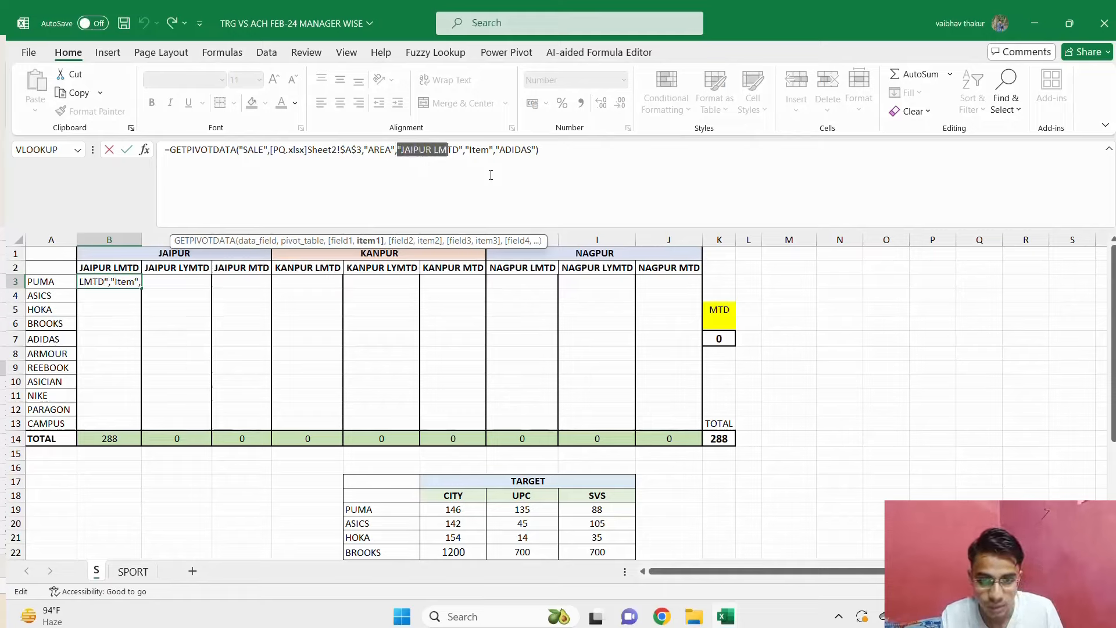
key(BackSpace)
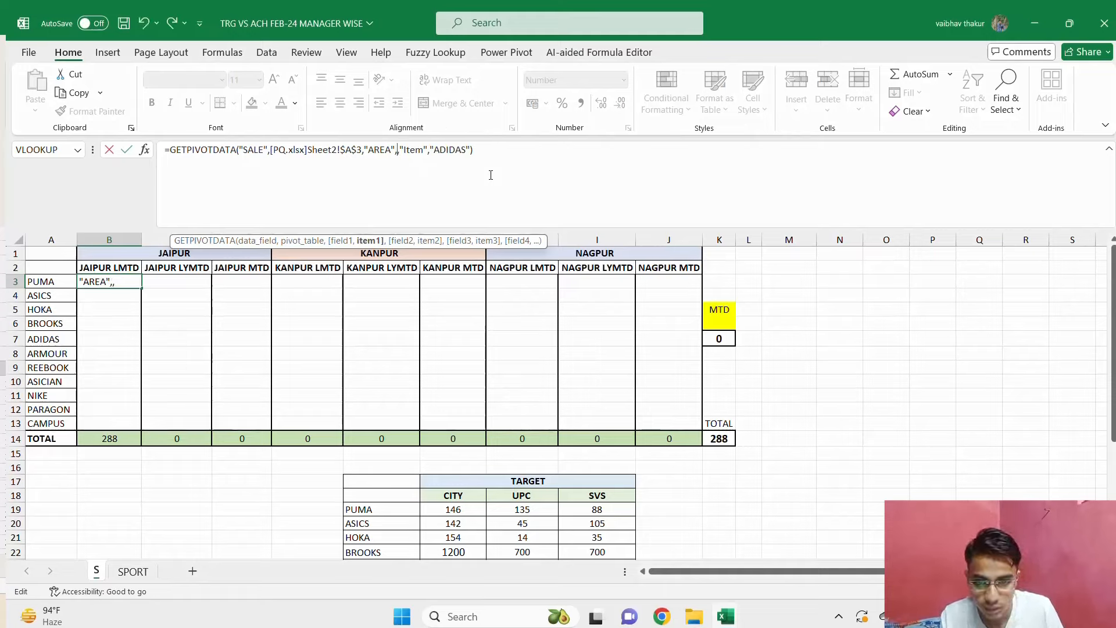
click(113, 265)
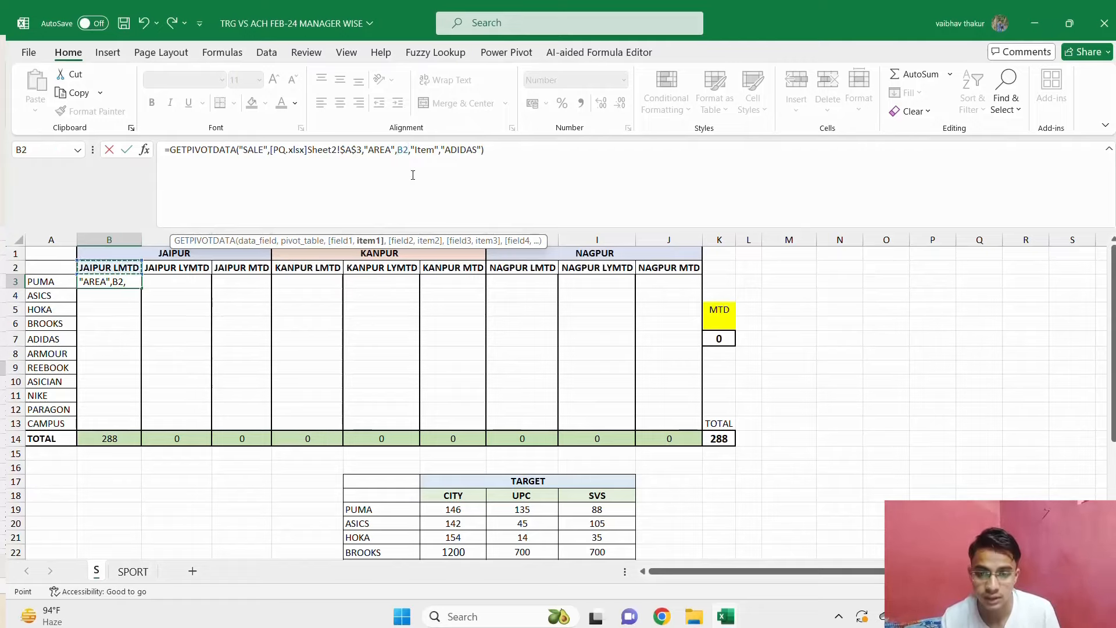
Replace the fixed "ADIDAS" argument in B3's formula with the column-locked reference $A3.
double_click(465, 149)
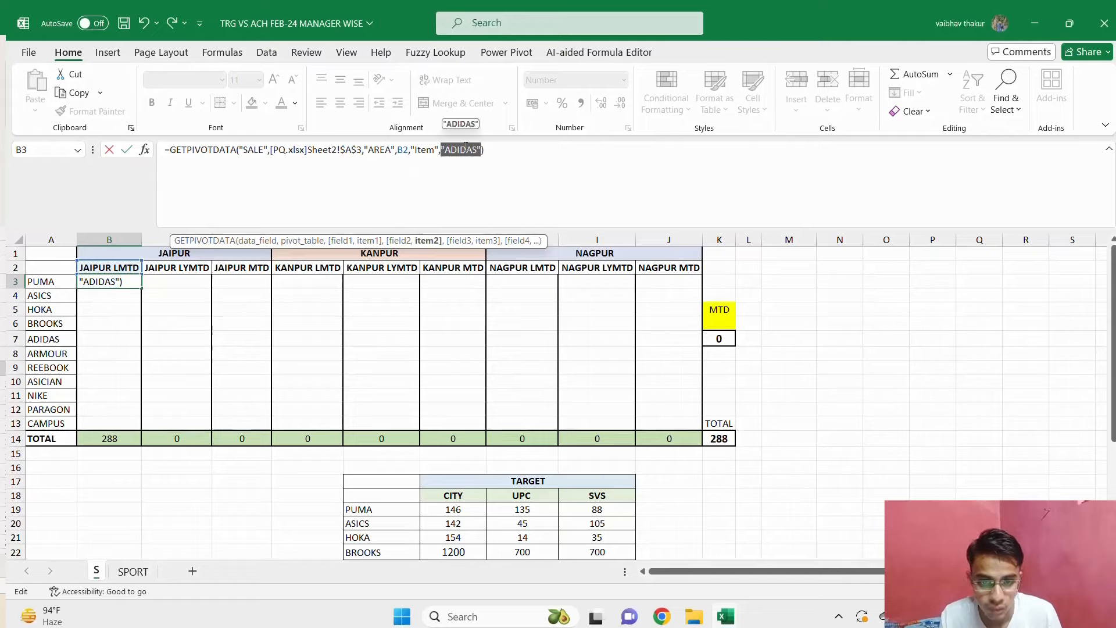
key(BackSpace)
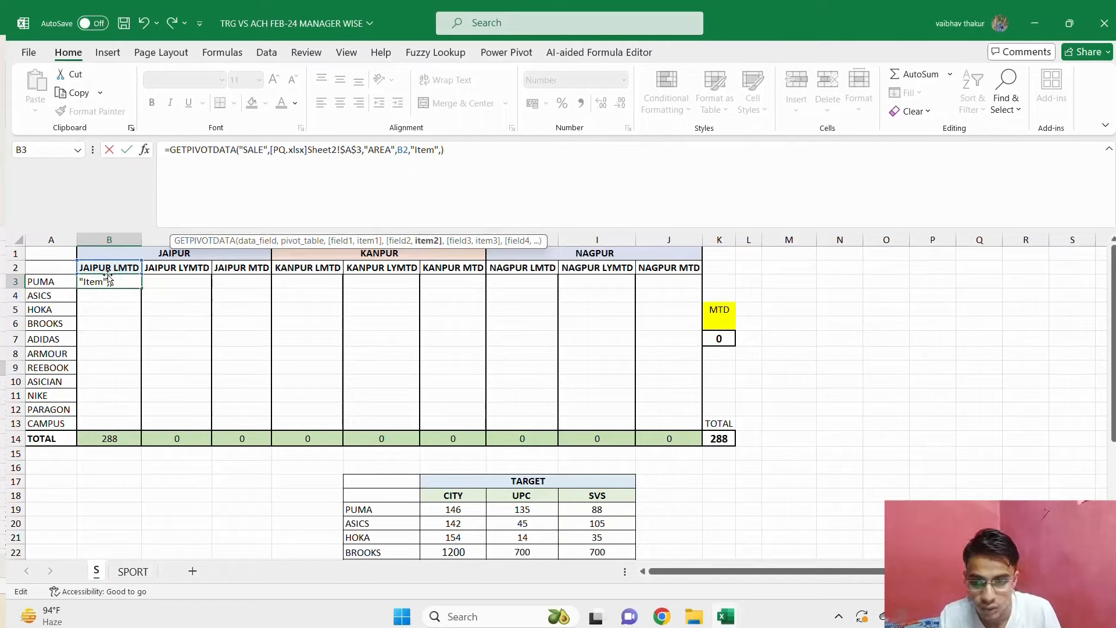
click(52, 283)
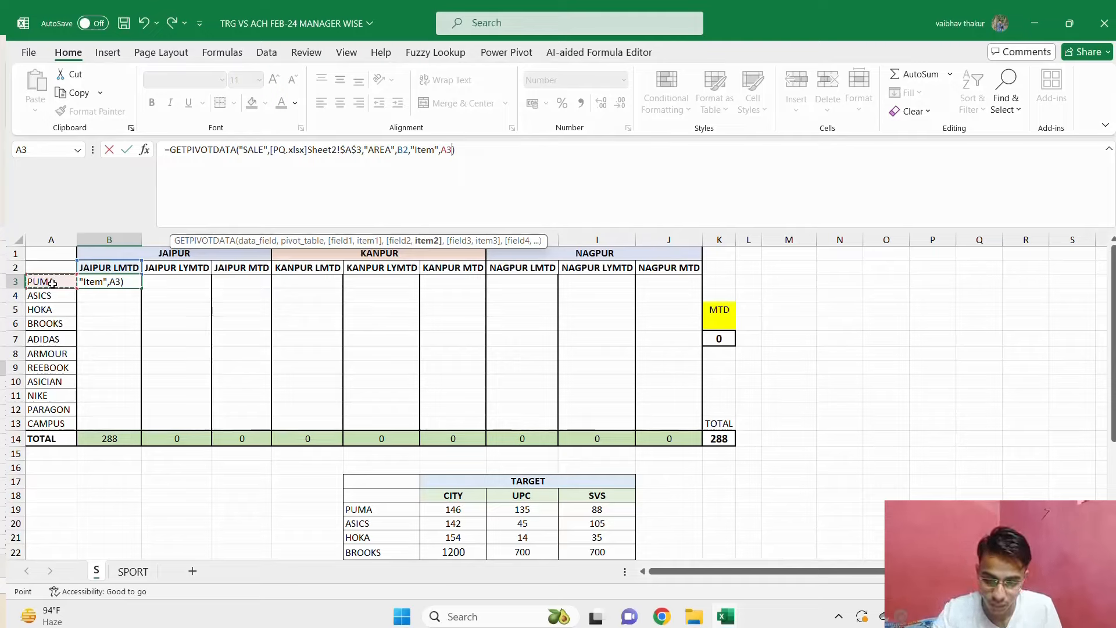
key(F4)
key(F4)
key(F4)
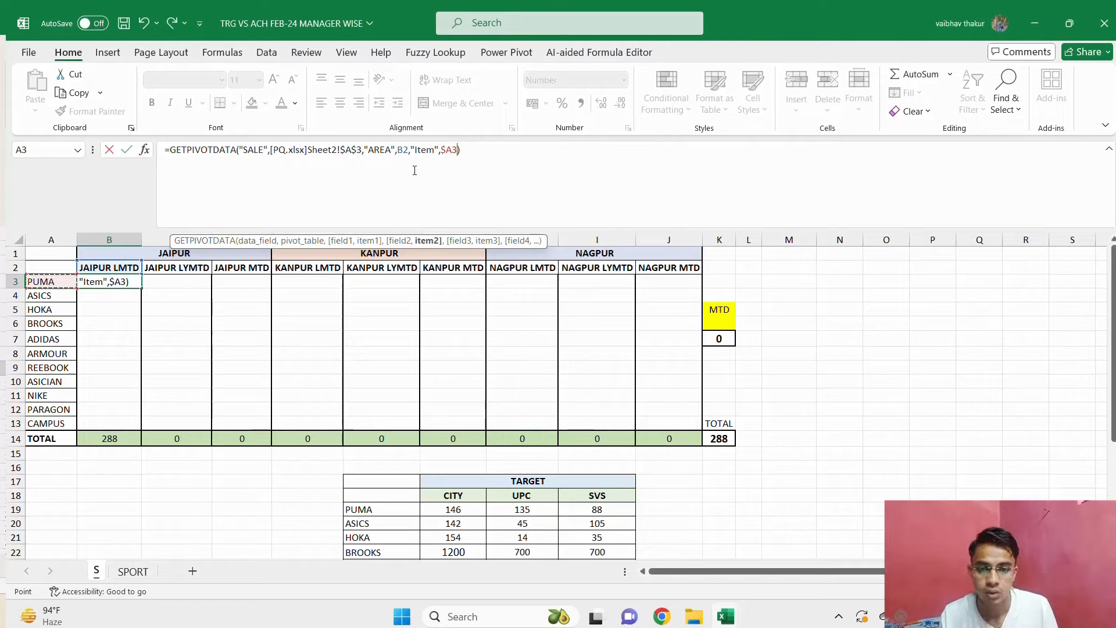
Lock the row of the area reference as B$2 and commit the formula in B3.
click(406, 153)
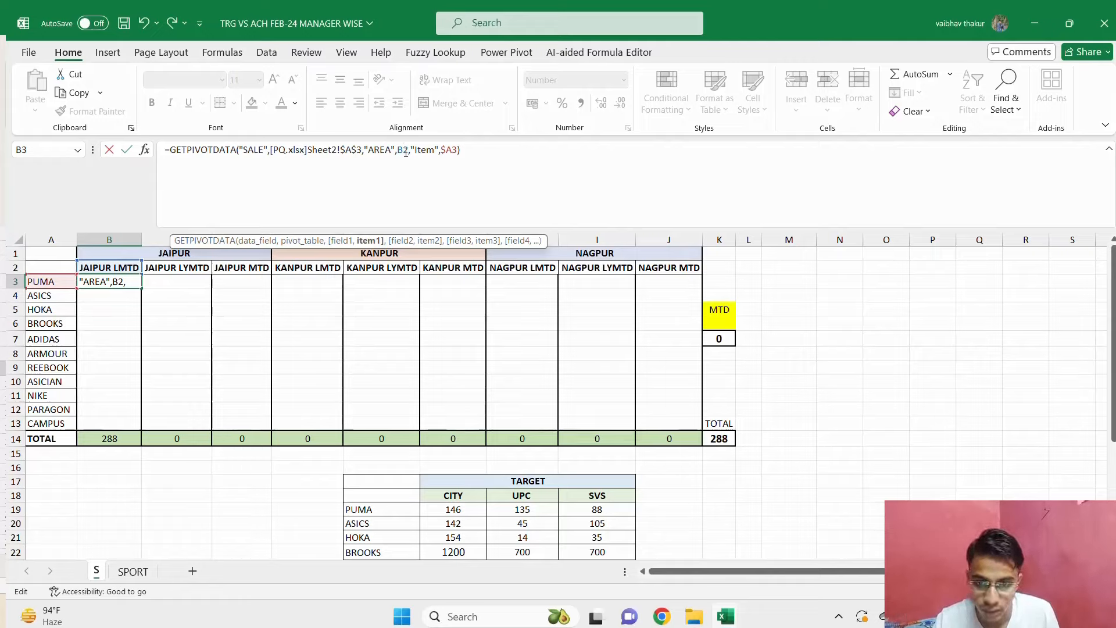
key(F4)
key(F4)
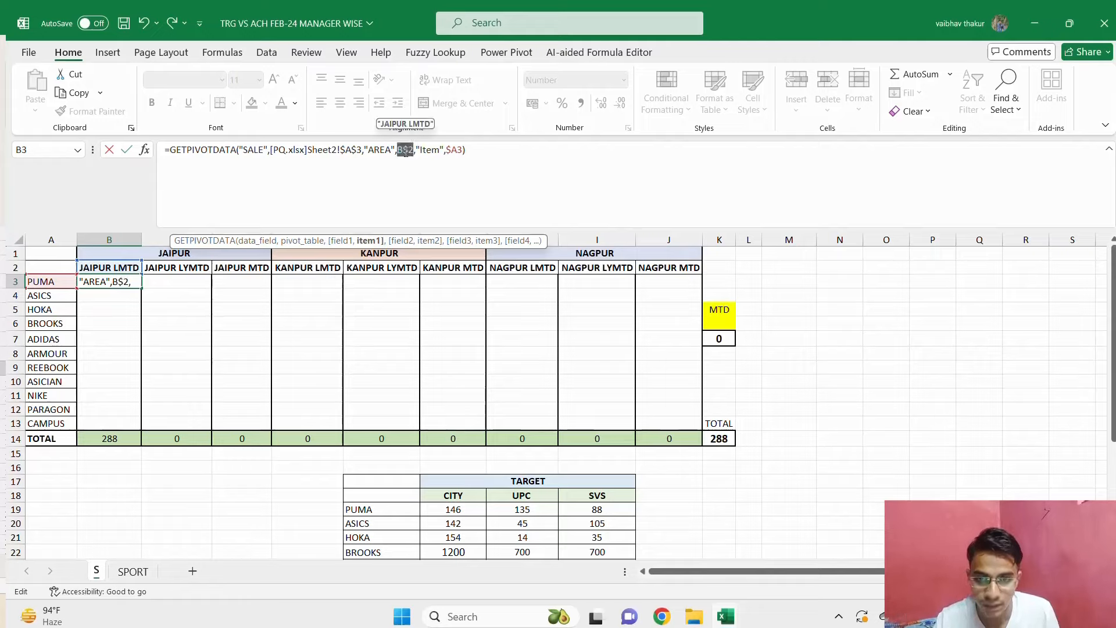
key(Return)
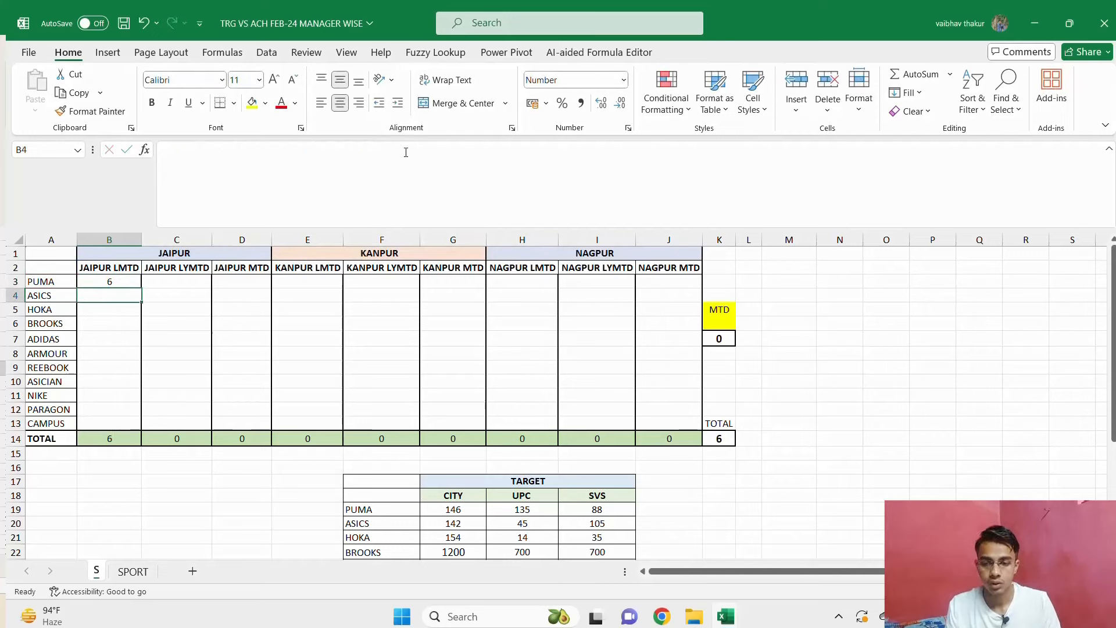
Copy B3's GETPIVOTDATA formula into the whole B3:J13 range, covering all brands and areas.
key(Up)
key(ctrl+c)
key(shift+Down)
key(shift+Down)
key(shift+Down)
key(shift+Down)
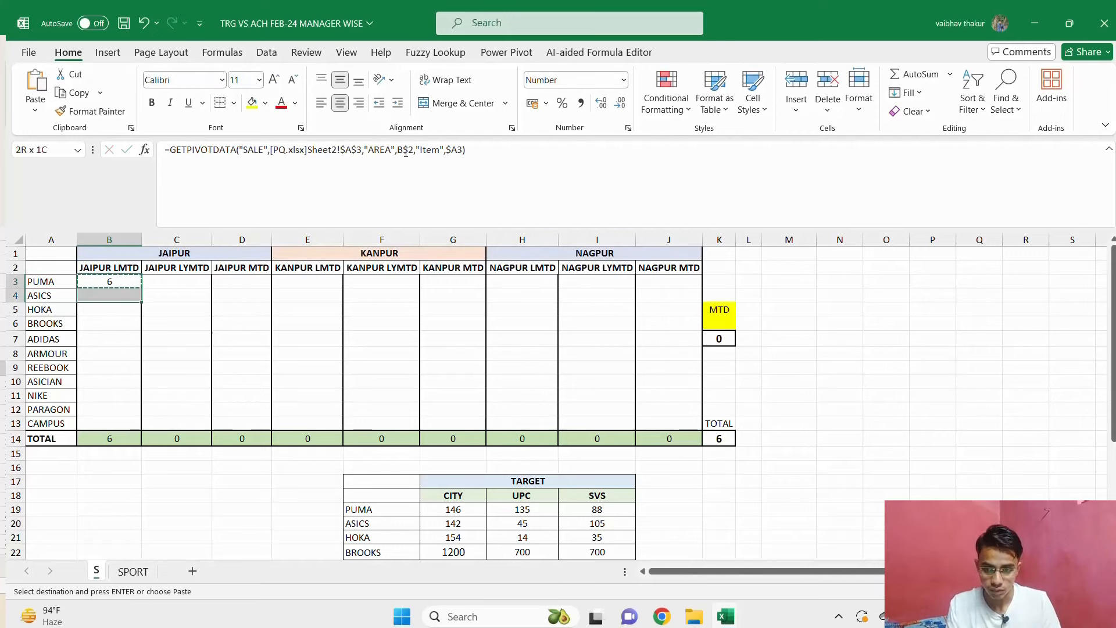
key(shift+Down)
key(shift+Down)
key(shift+Down)
key(shift+Down)
key(shift+Down)
key(shift+Down)
key(shift+Right)
key(shift+Right)
key(shift+Right)
key(shift+Right)
key(shift+Right)
key(shift+Right)
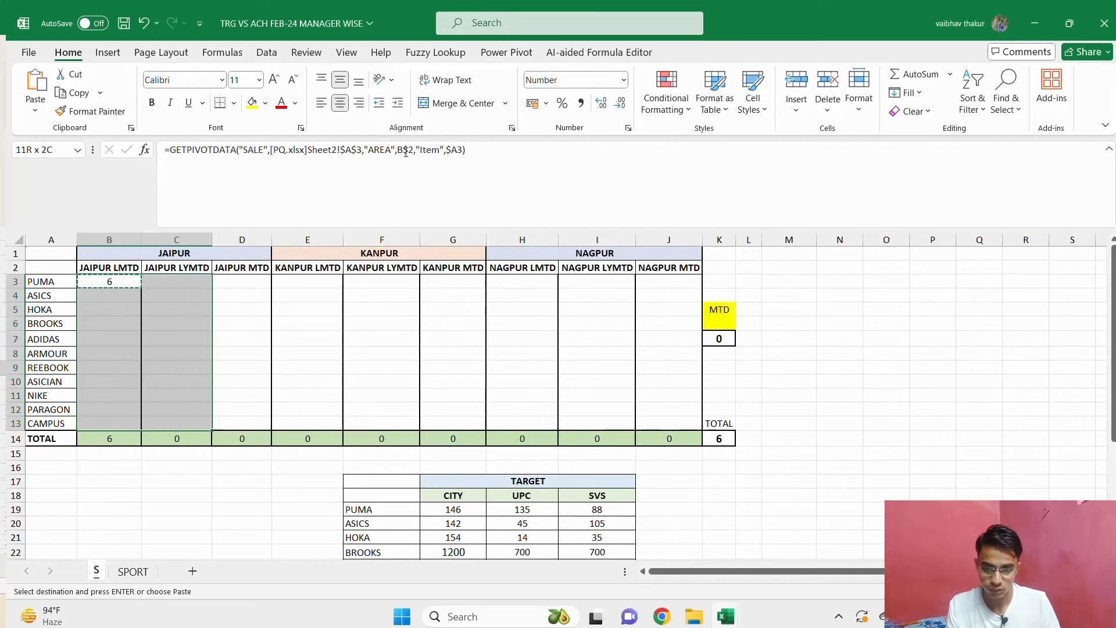
key(shift+Right)
key(shift+Right)
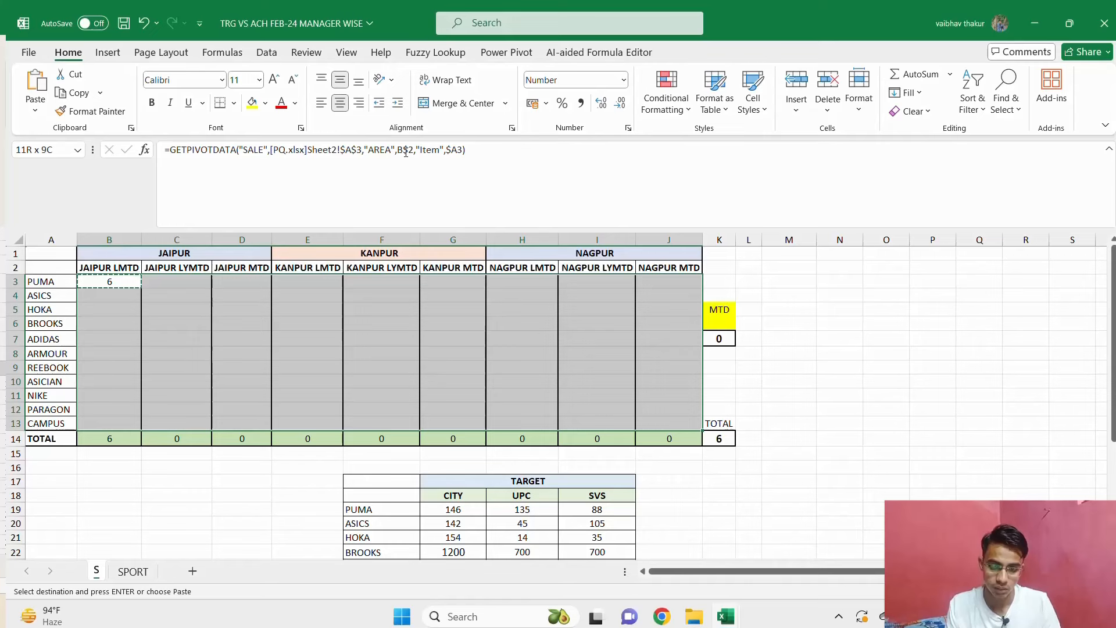
key(ctrl+v)
key(Left)
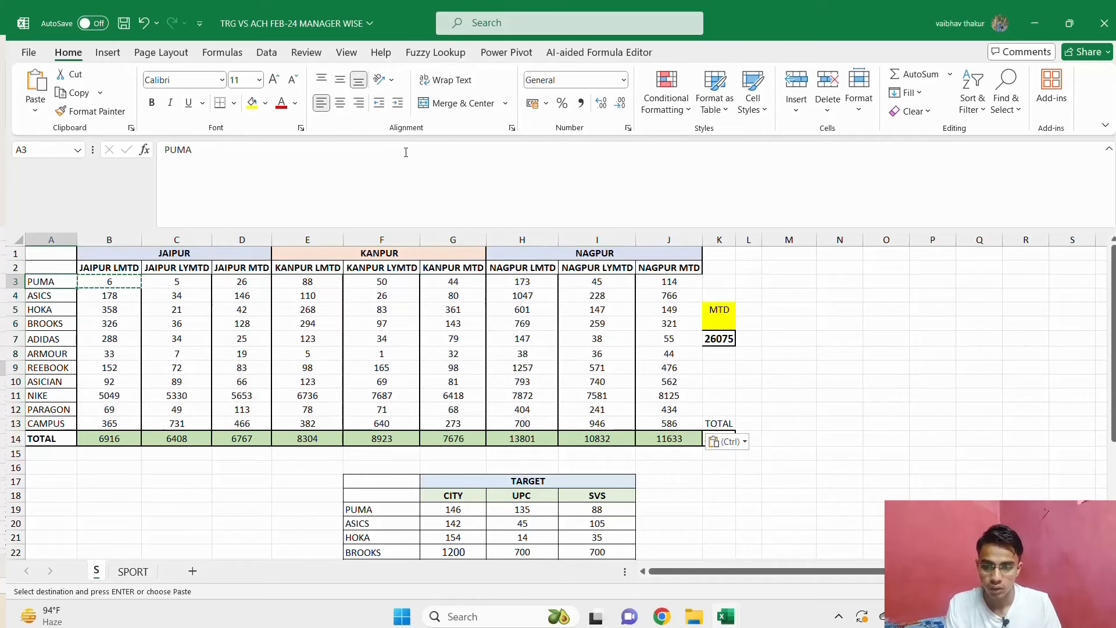
Check the TOTAL row formulas on the S sheet from B14 across to the overall total in K14.
key(Right)
key(ctrl+Down)
key(Escape)
key(Right)
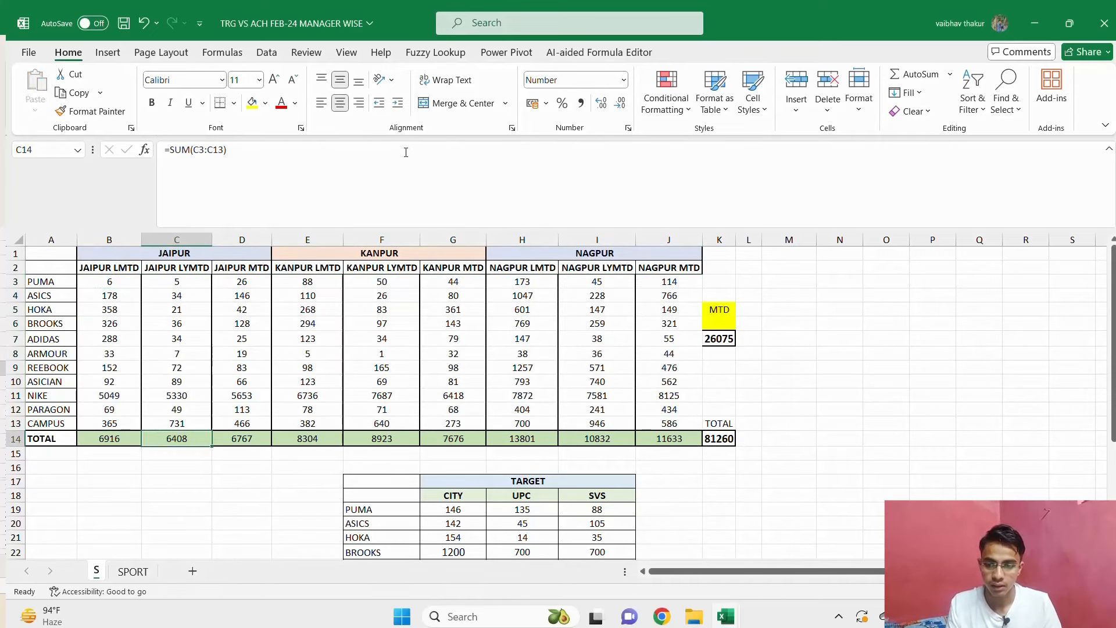
key(ctrl+Right)
key(Left)
key(ctrl+Left)
key(Right)
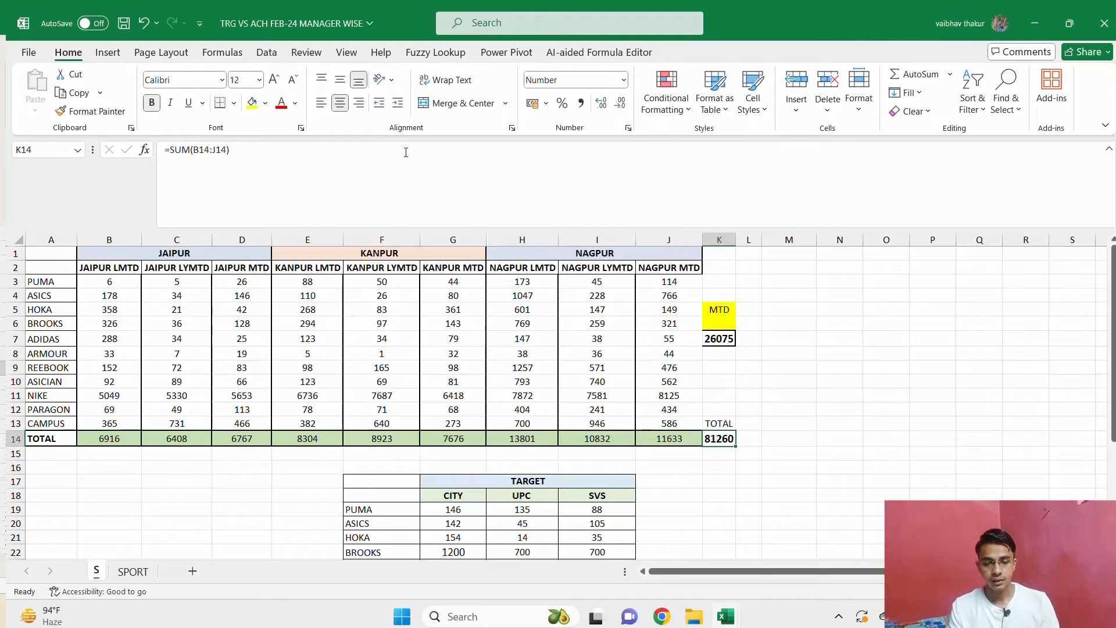
key(ctrl+Right)
key(Left)
key(Right)
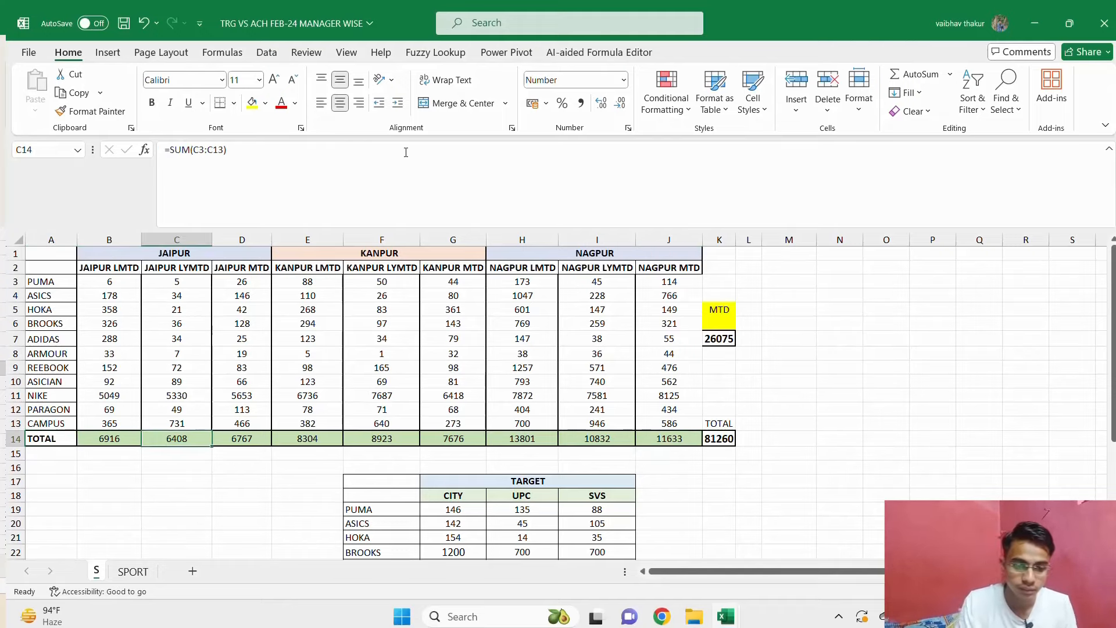
key(ctrl+Right)
Compare the pivot's overall grand total in the PQ workbook with the overall total in K14 on the S sheet.
key(alt+Tab)
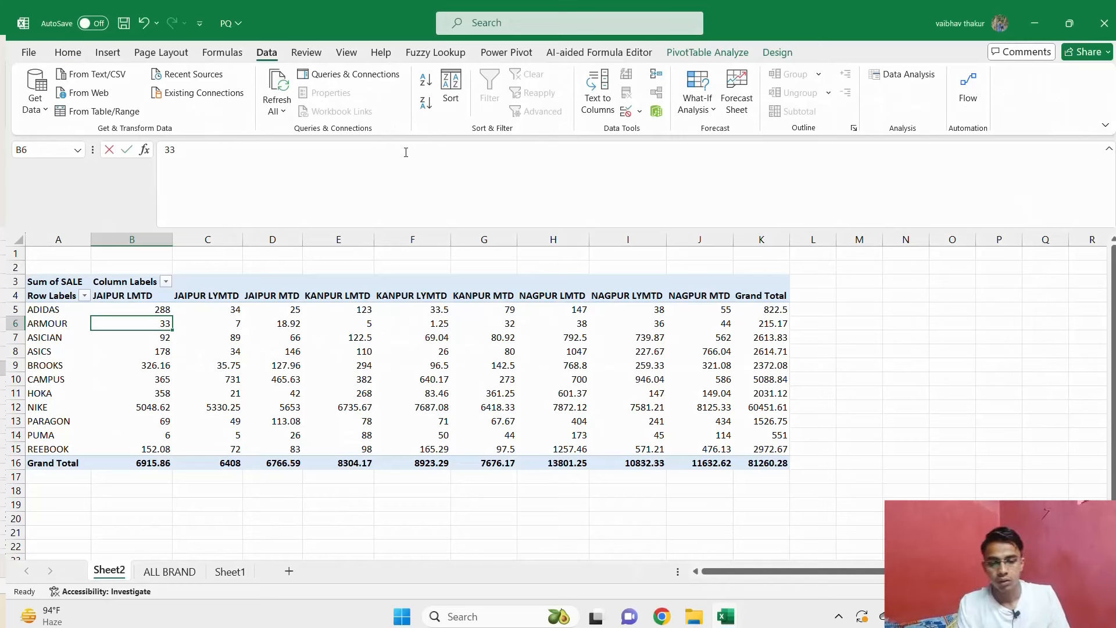
key(Right)
key(Right)
key(Right)
key(Right)
key(Right)
key(Right)
key(Right)
key(Right)
key(Right)
key(Right)
key(Right)
key(Left)
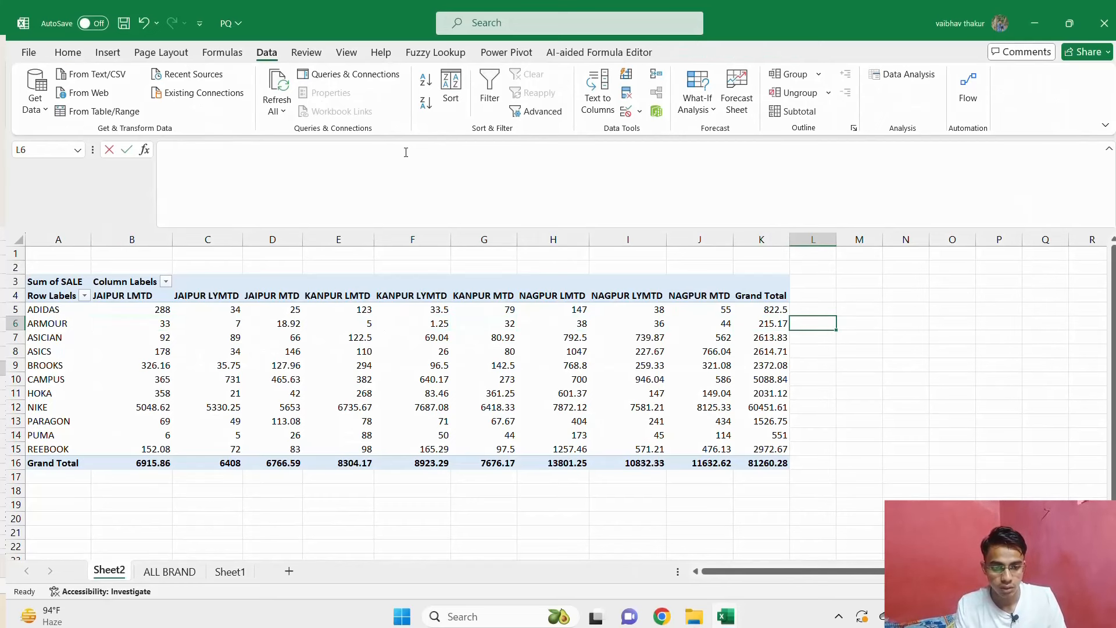
key(Left)
key(ctrl+Down)
key(alt+Tab)
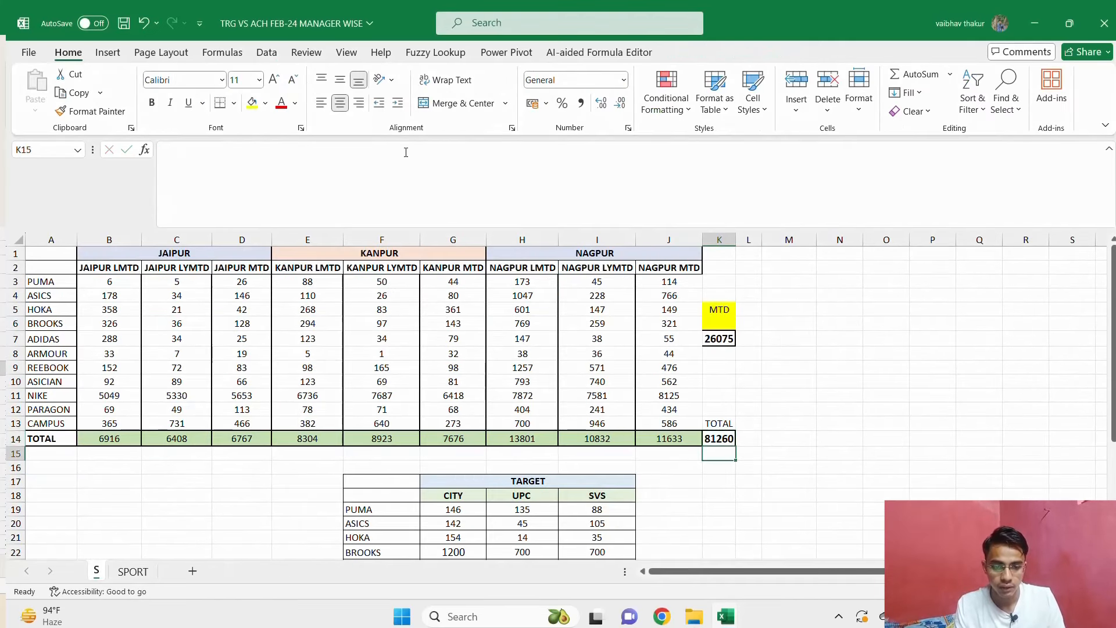
key(ctrl+Left)
key(Right)
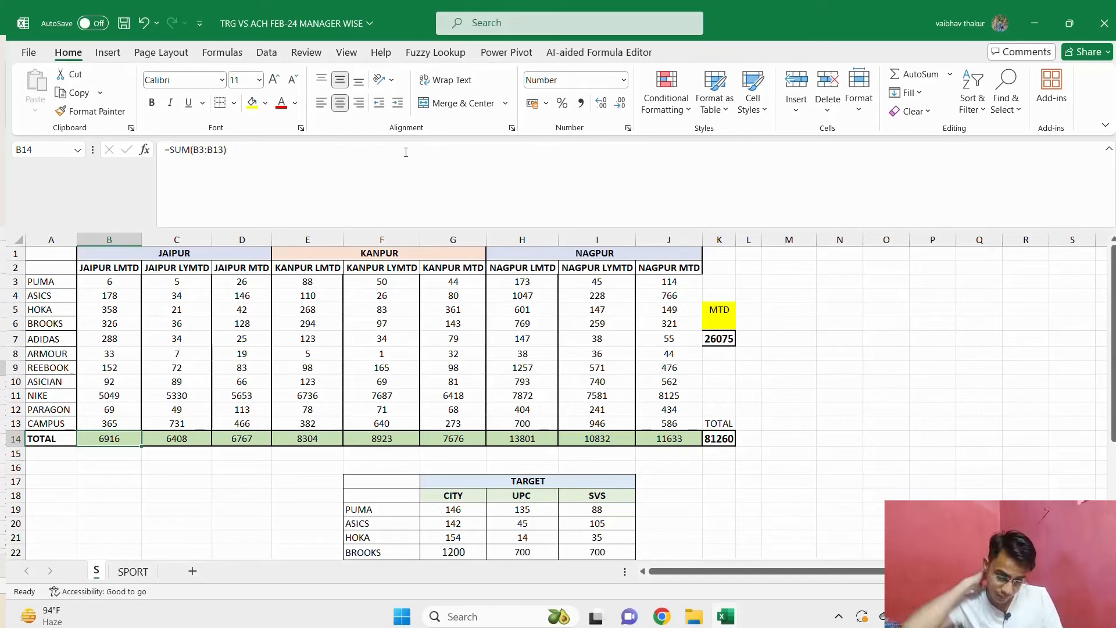
key(Left)
key(Right)
key(alt+Tab)
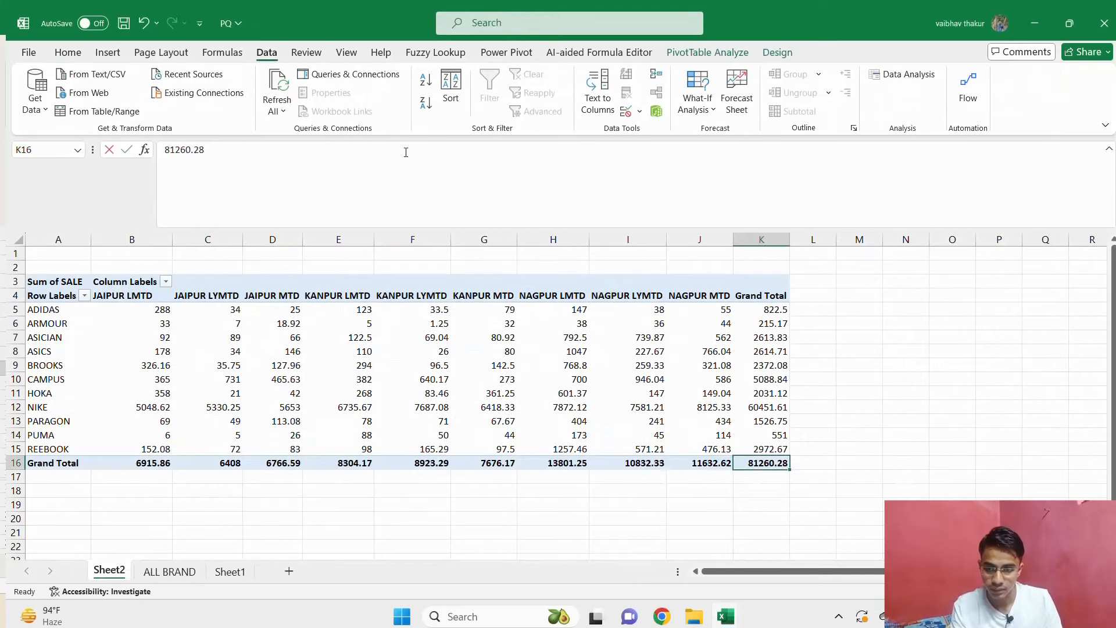
Format the pivot's Grand Total row as whole numbers without decimals, and return to the S sheet.
key(Left)
key(Left)
key(Left)
key(Left)
key(Left)
key(Left)
key(Left)
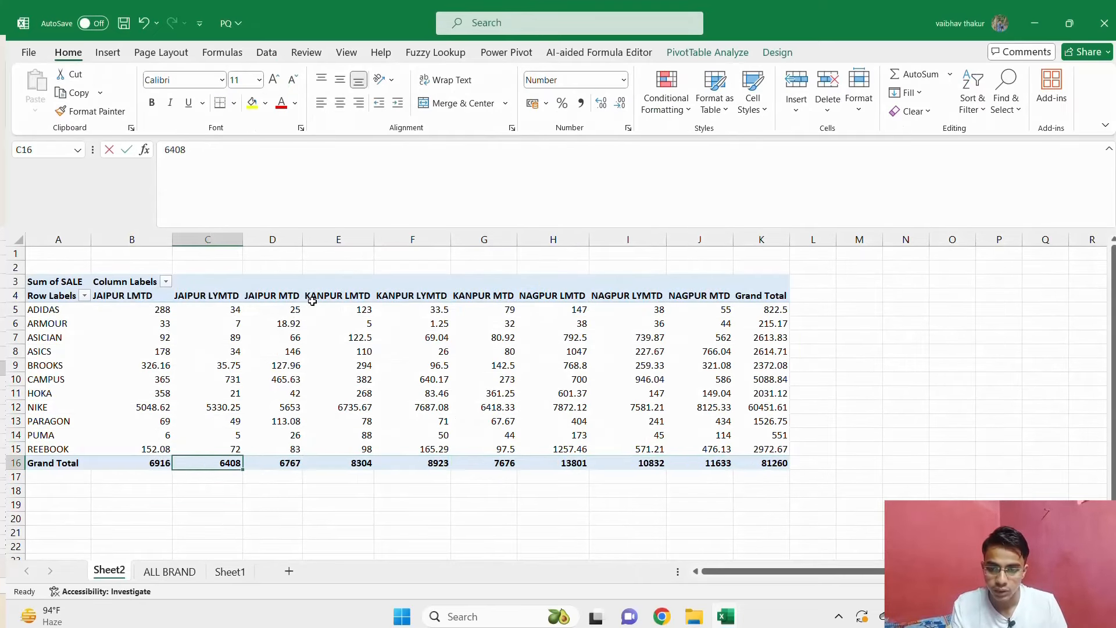
key(alt+Tab)
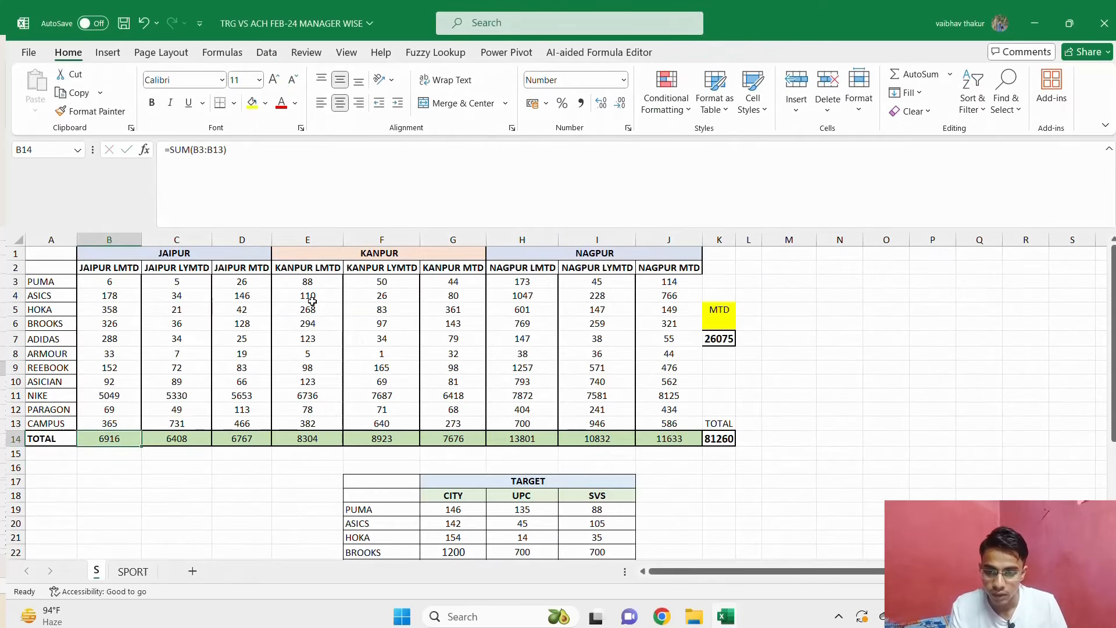
Compare the S sheet's TOTAL row with the pivot's Grand Total row, city column by city column.
key(Right)
key(alt+Tab)
key(Right)
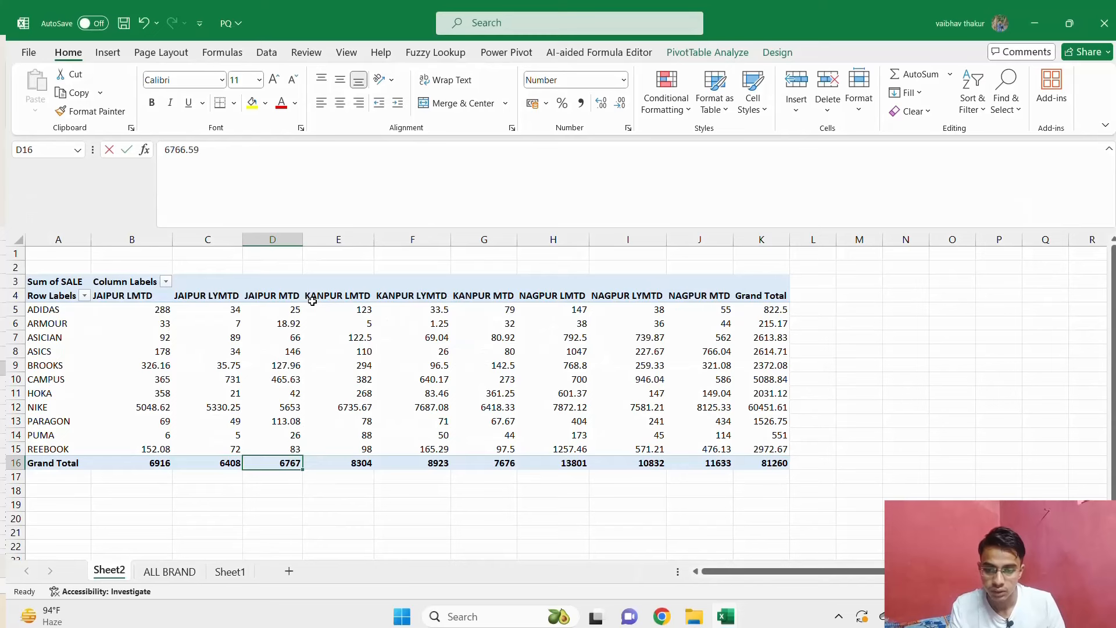
key(alt+Tab)
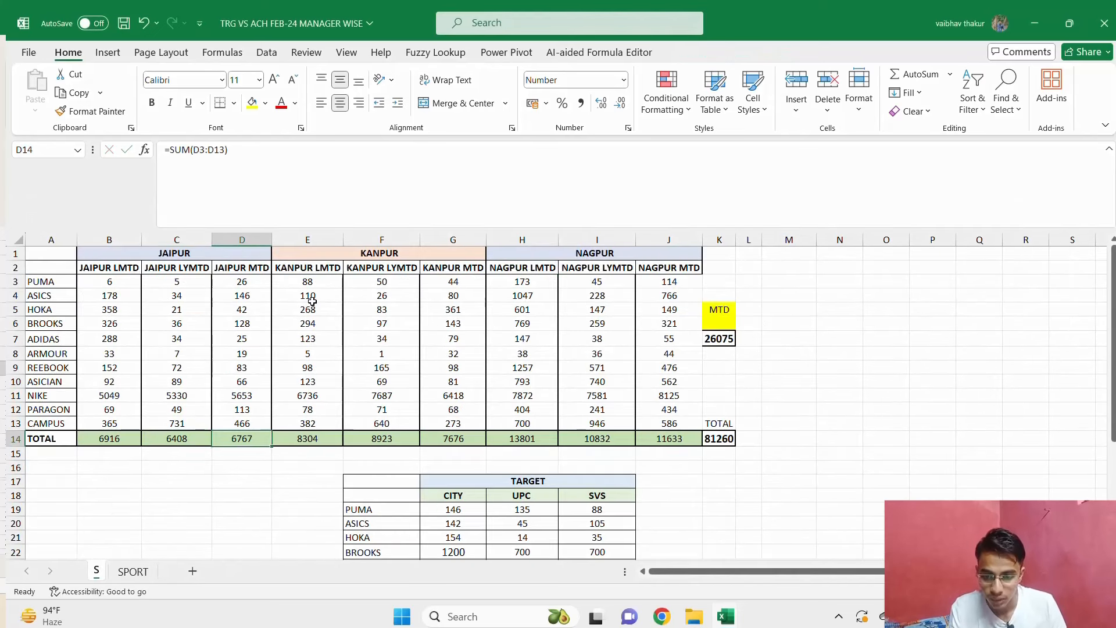
key(alt+Tab)
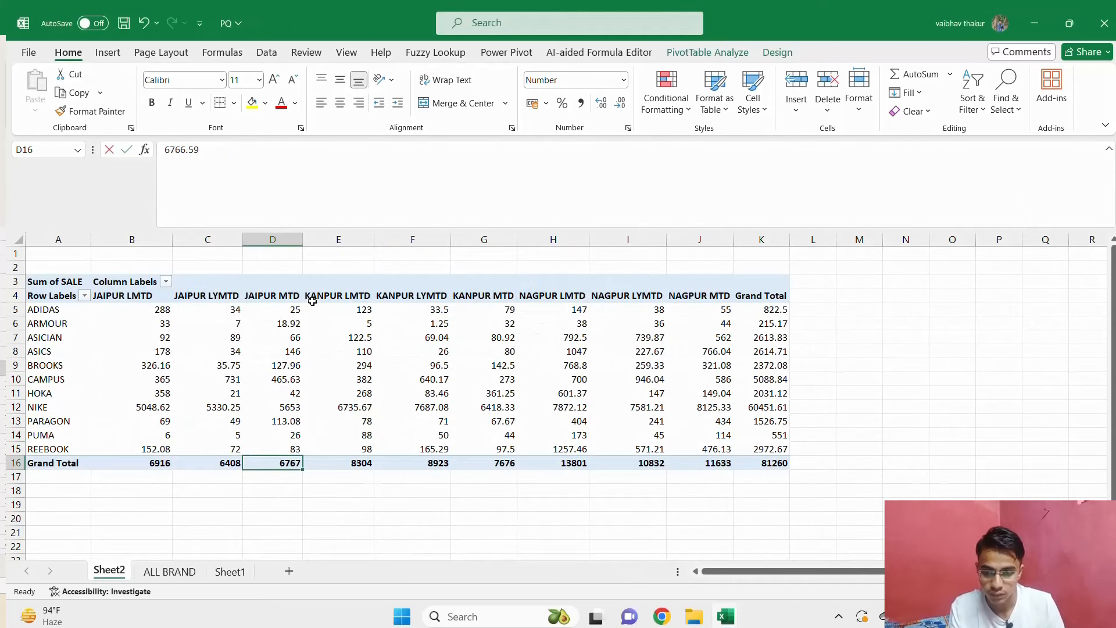
key(alt+Tab)
key(Up)
key(Up)
key(Right)
key(Down)
key(Down)
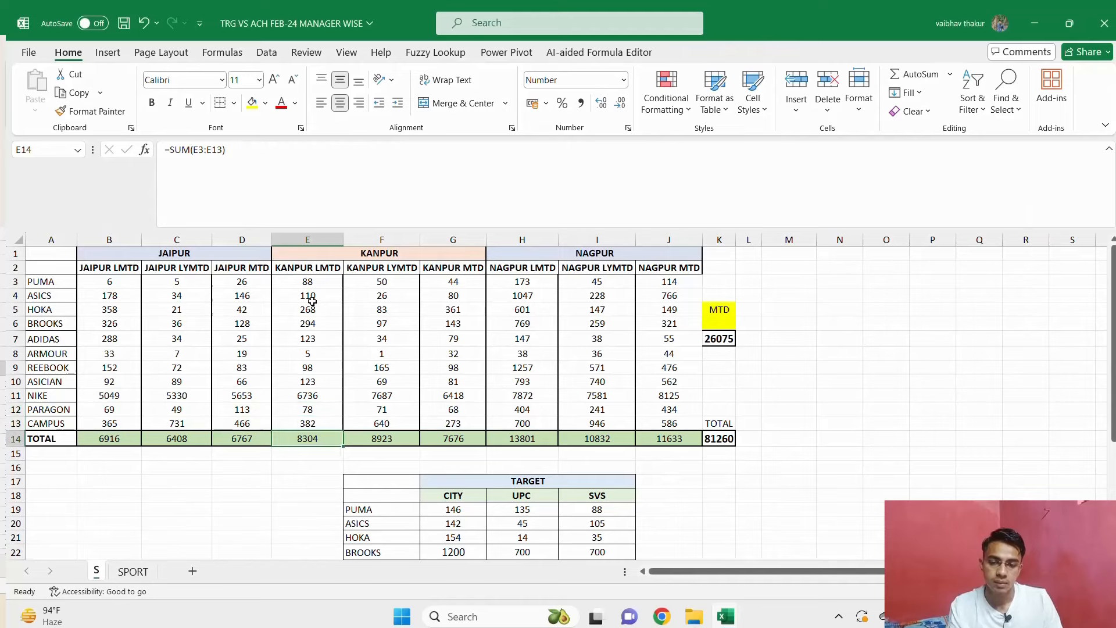
key(Left)
key(Left)
key(Left)
key(Left)
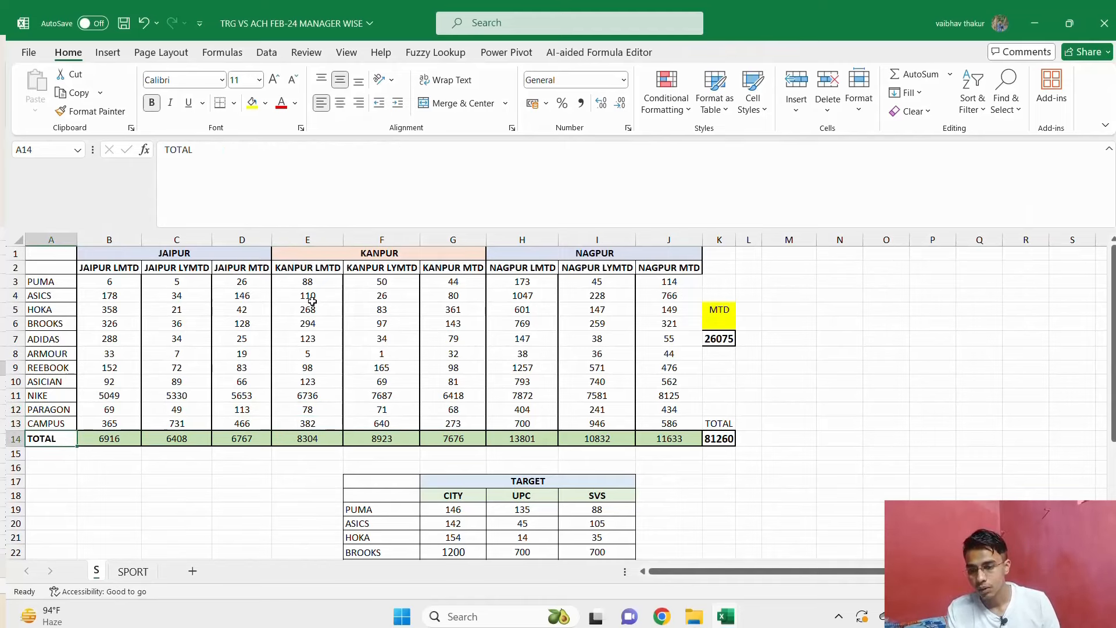
key(Right)
key(Right)
key(Right)
key(Right)
key(Right)
key(Right)
key(Right)
key(Right)
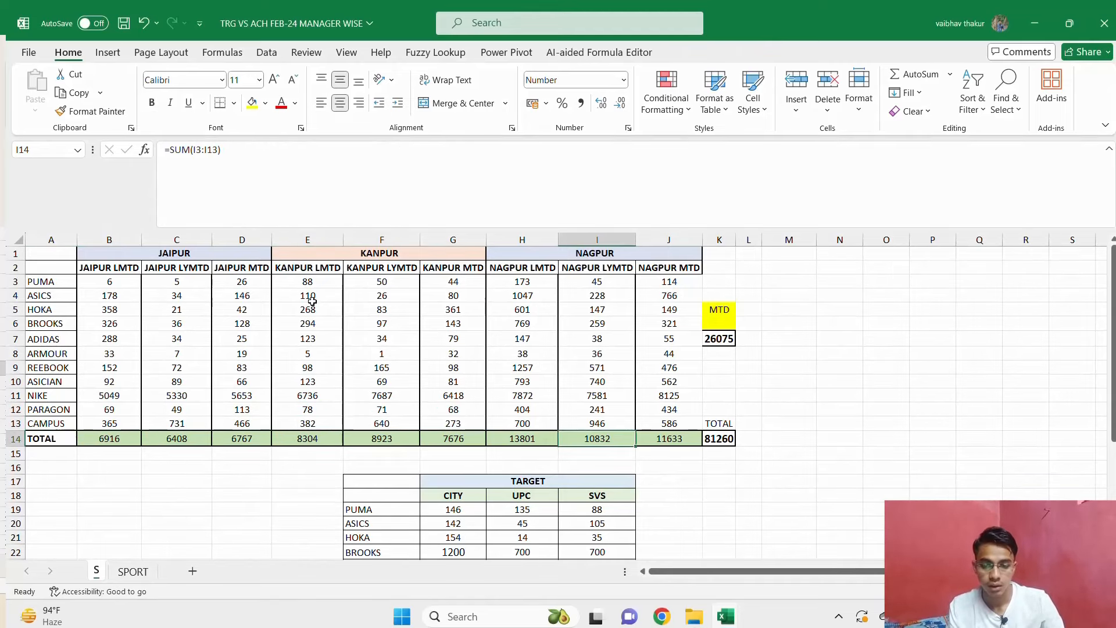
Clear the Jaipur LYMTD formulas in C5:C15 on the SPORT sheet.
key(ctrl+Page_Down)
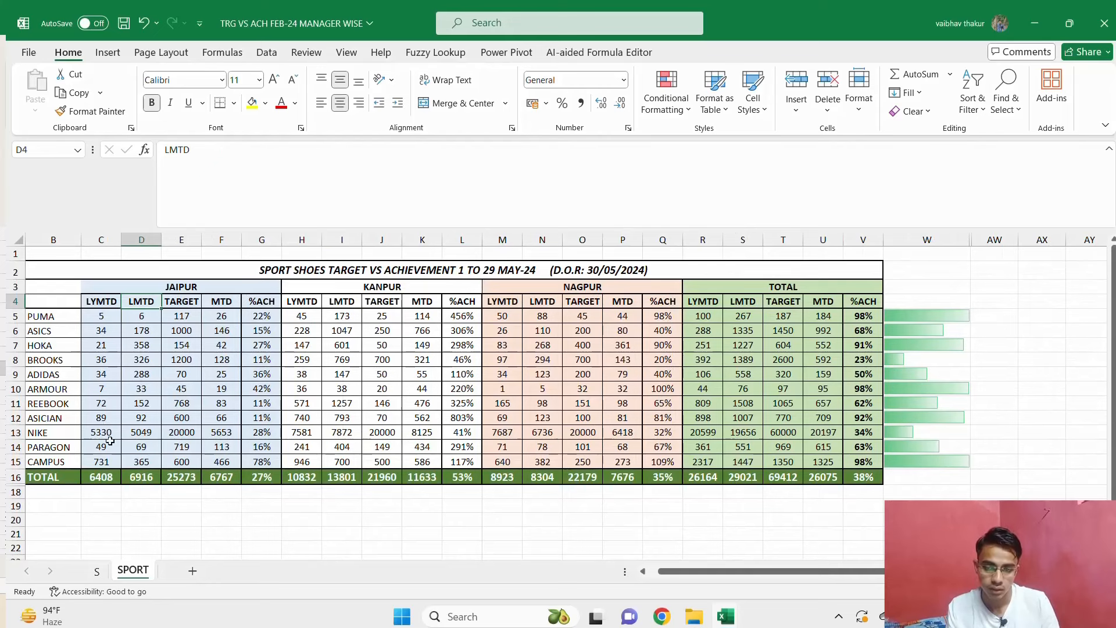
click(112, 315)
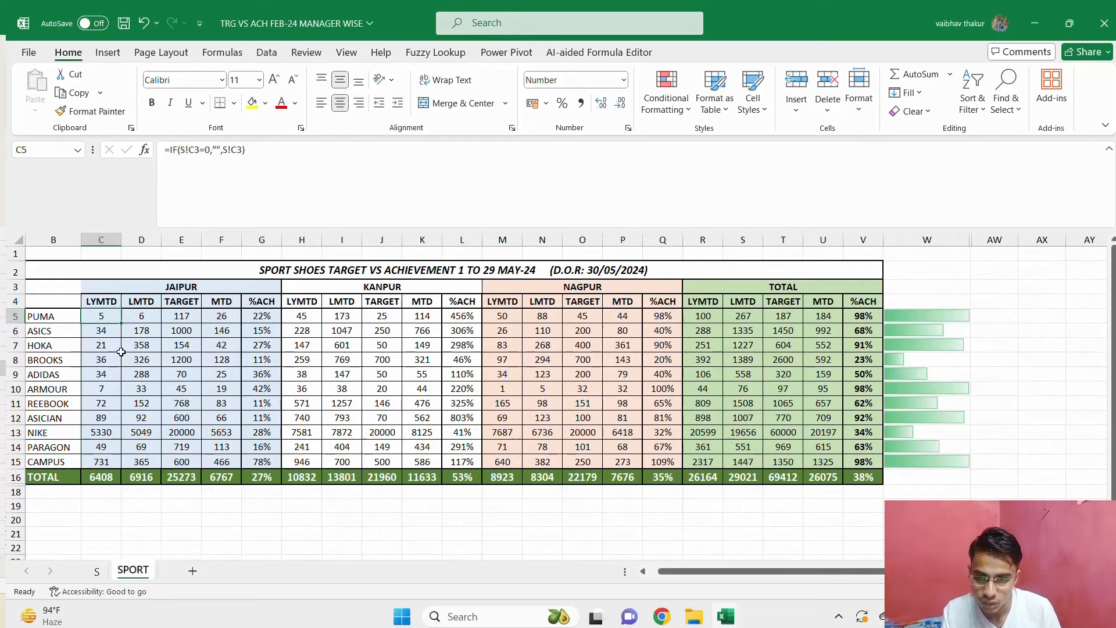
key(ctrl+shift+Down)
key(shift+Up)
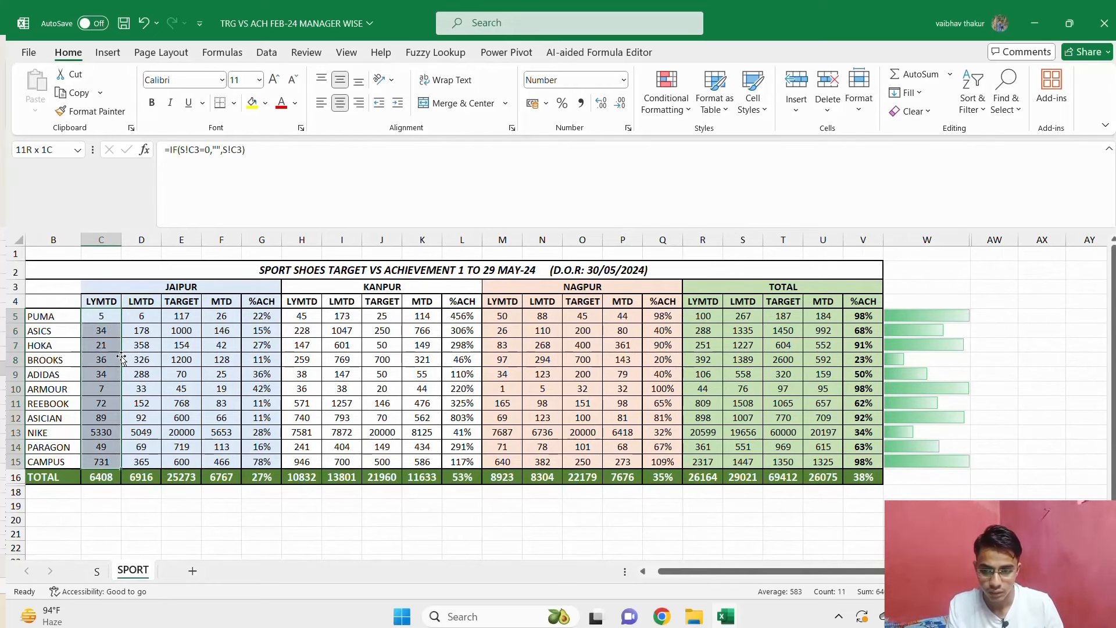
key(Delete)
key(shift+BackSpace)
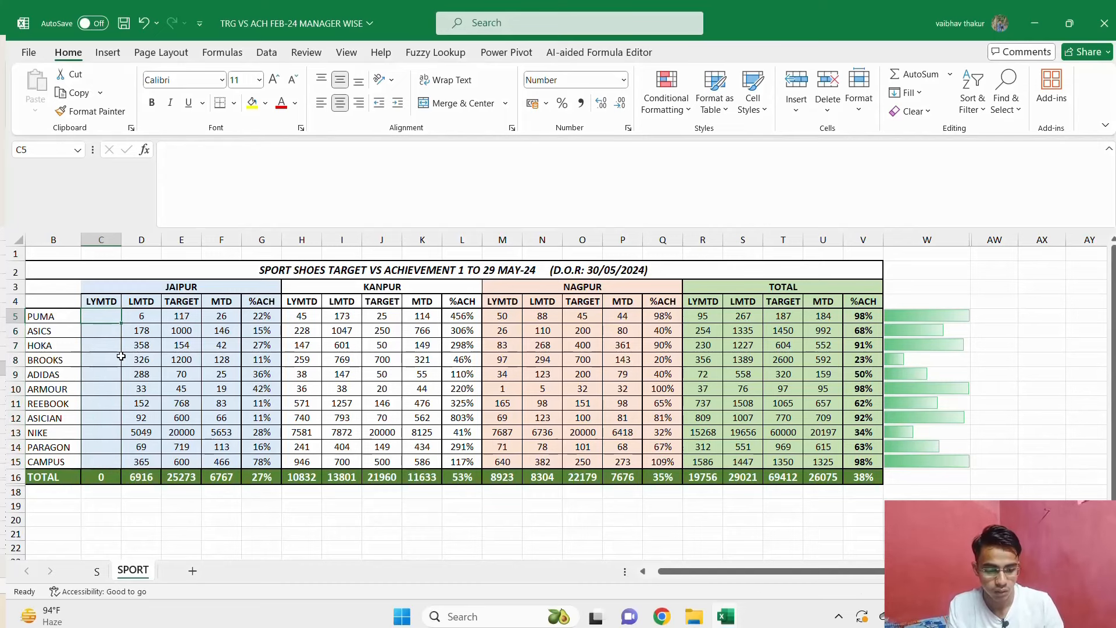
Link the PUMA Jaipur LYMTD cell C5 to the S sheet with the formula =S!C3.
text(=)
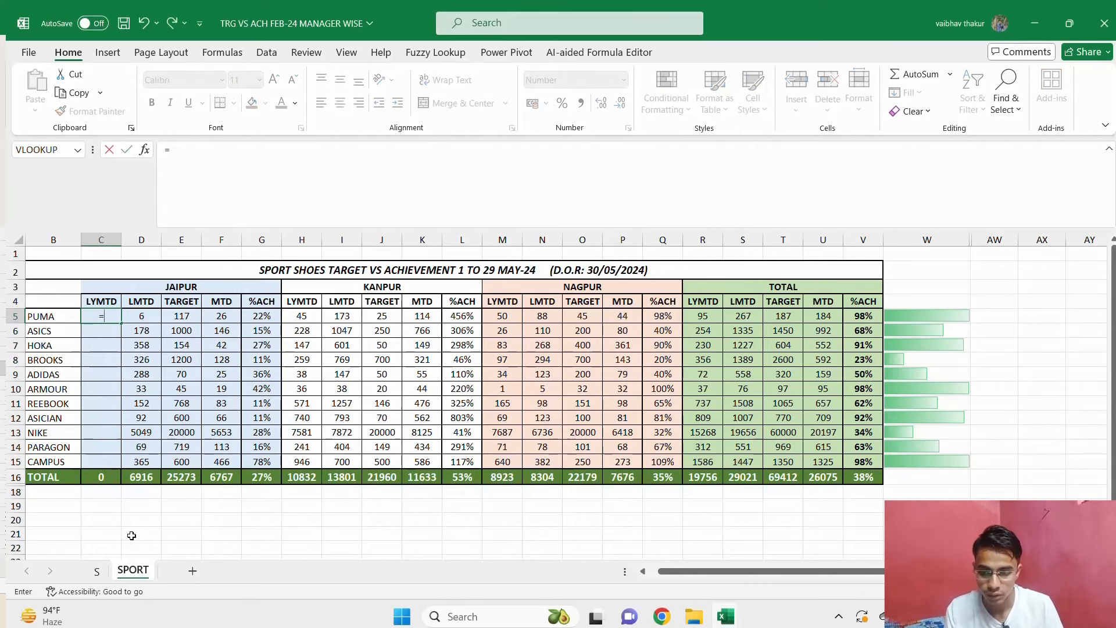
click(96, 570)
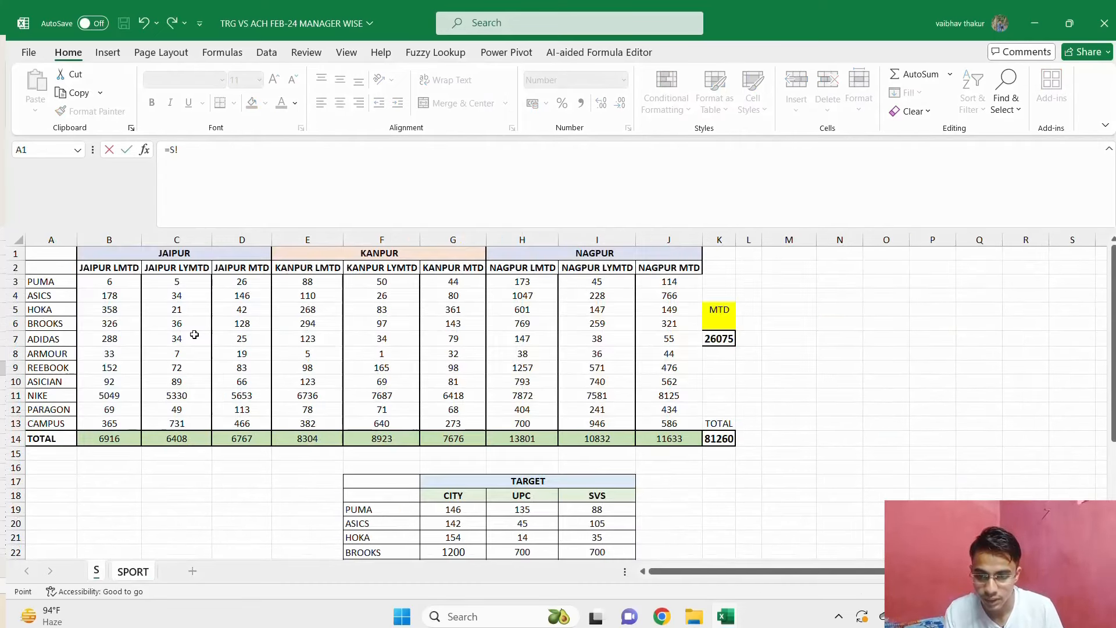
click(188, 287)
key(Return)
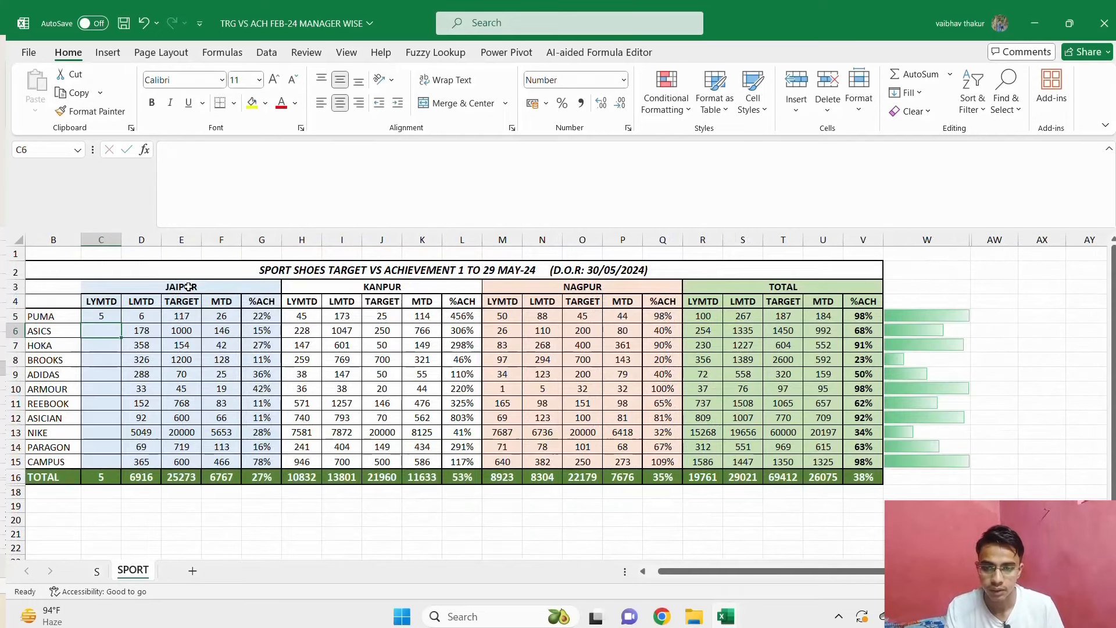
Copy the C5 link formula down the Jaipur LYMTD column through CAMPUS in C15.
key(Up)
key(ctrl+c)
key(shift+Down)
key(shift+Down)
key(shift+Down)
key(shift+Down)
key(shift+Down)
key(shift+Down)
key(shift+Down)
key(shift+Down)
key(shift+Down)
key(shift+Down)
key(shift+Down)
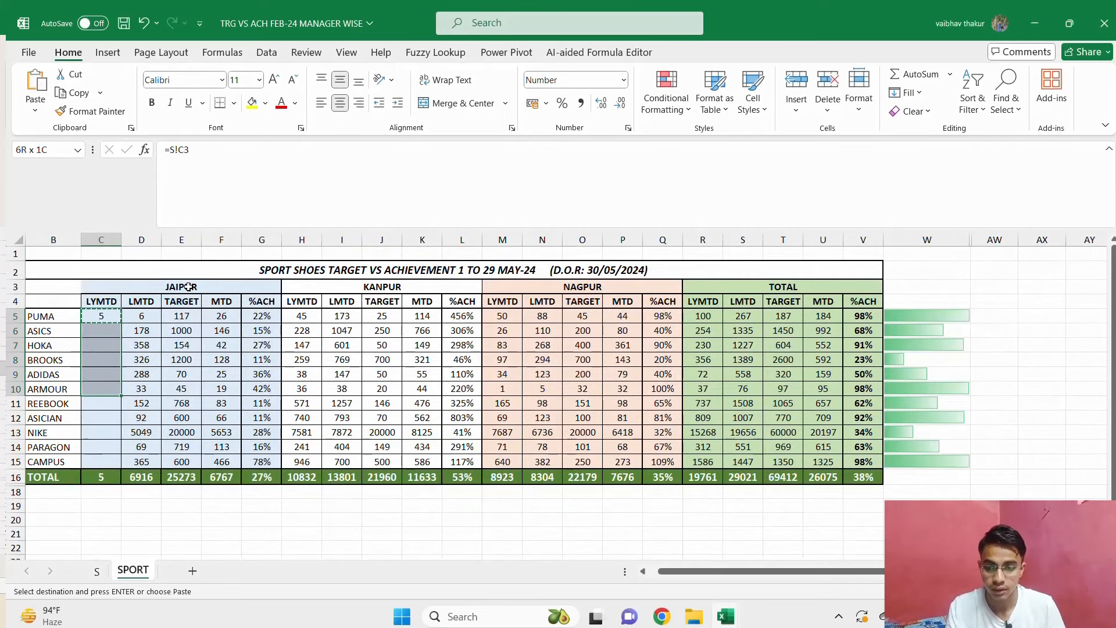
key(shift+Up)
key(Return)
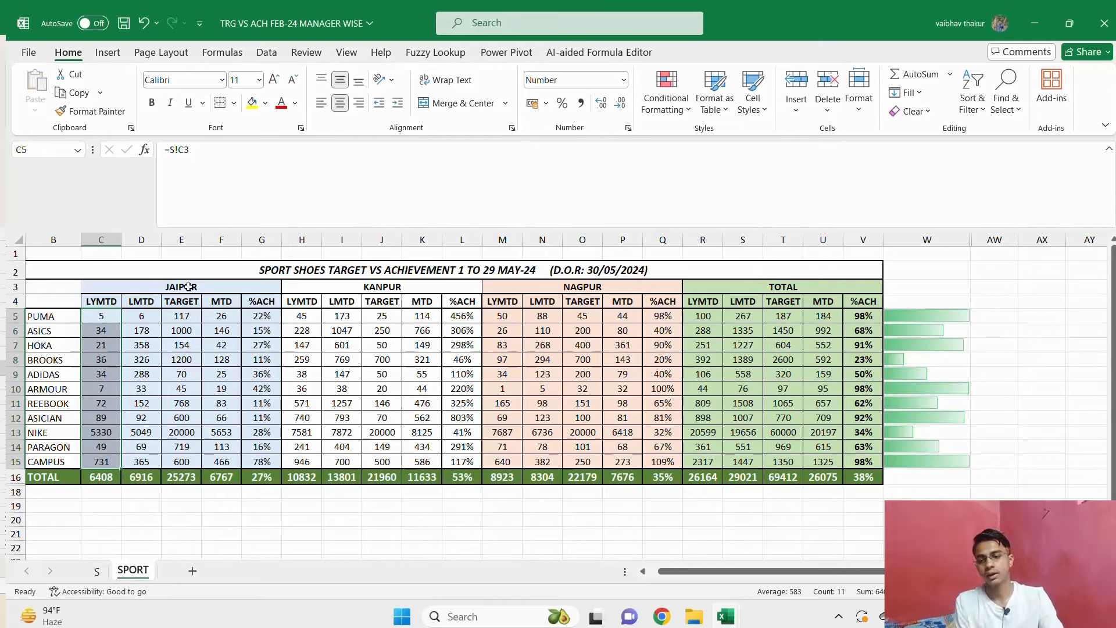
Look over the column headings of the Jaipur and Kanpur blocks in the SPORT report.
key(Up)
key(Right)
key(Right)
key(Right)
key(Right)
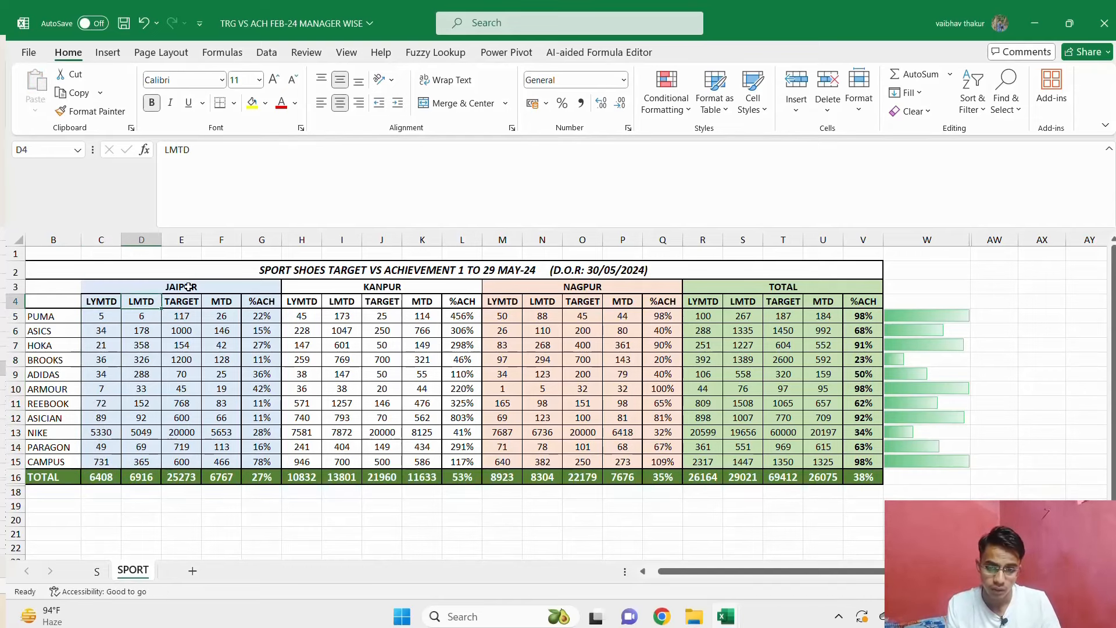
key(Up)
key(shift+Down)
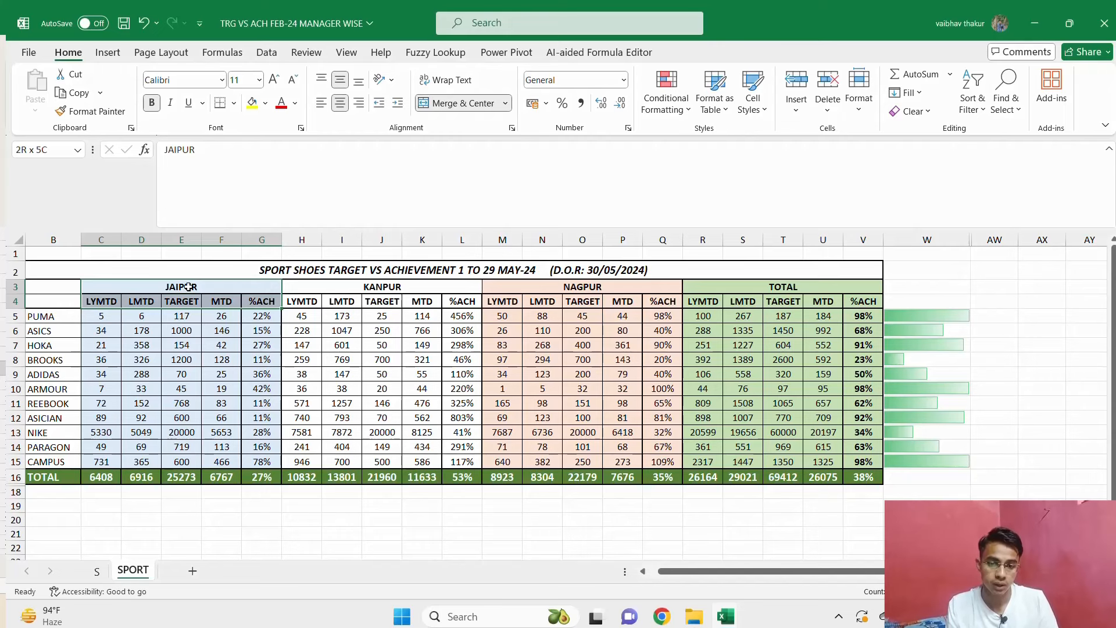
key(Right)
key(Up)
key(shift+Down)
key(shift+Down)
key(shift+Down)
key(shift+Down)
key(shift+Down)
key(shift+Down)
key(shift+Down)
key(shift+Down)
key(shift+Down)
key(shift+Down)
key(shift+Down)
key(shift+Down)
key(shift+Down)
key(shift+Down)
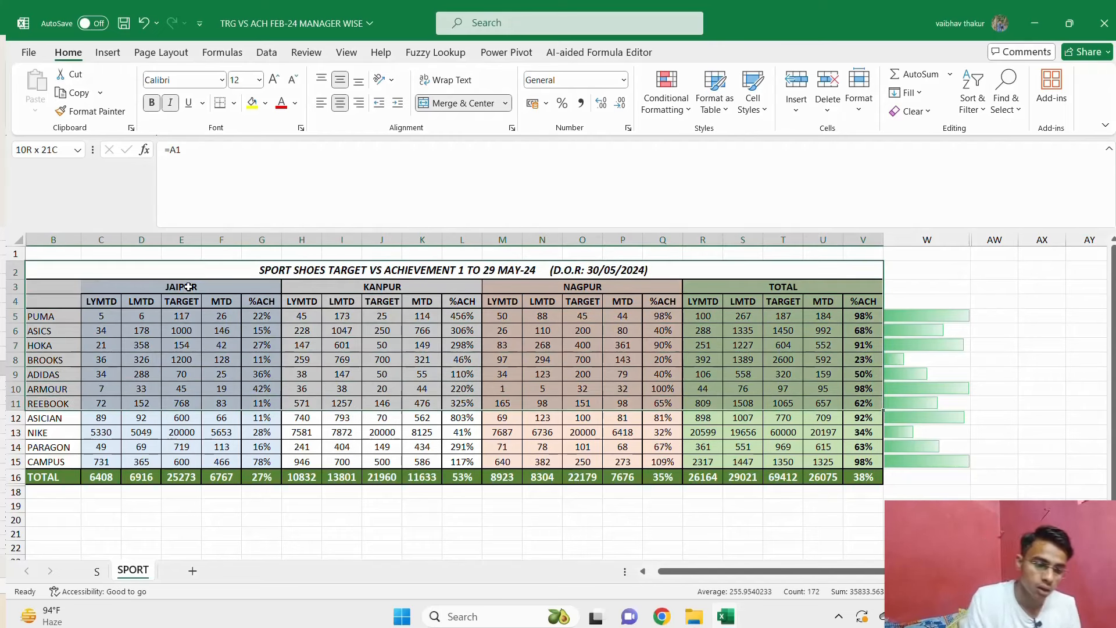
key(Down)
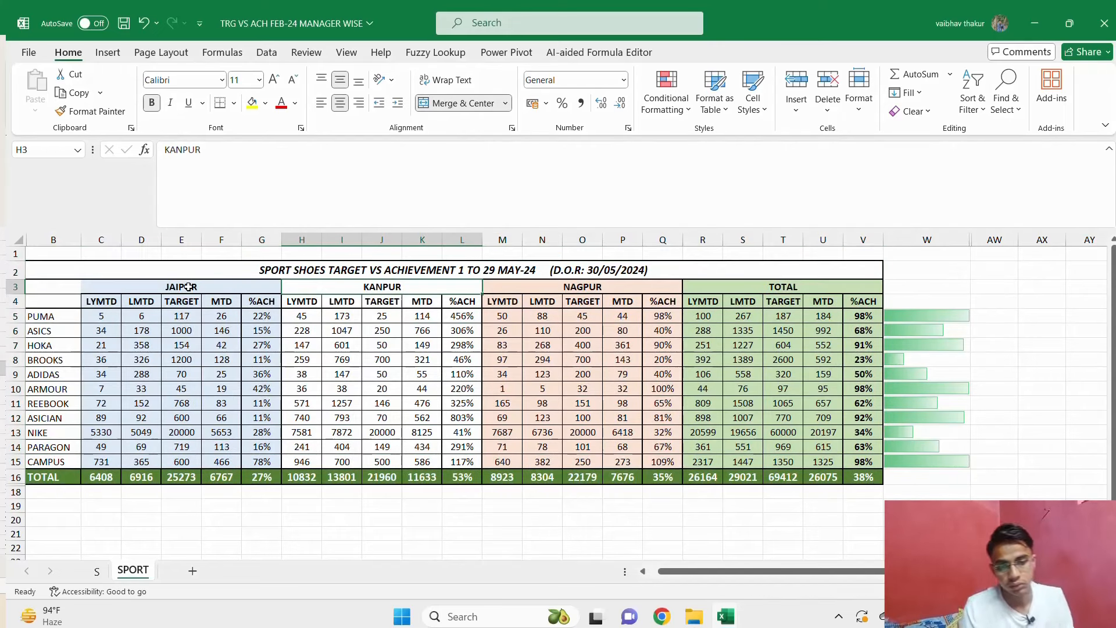
key(Down)
key(Right)
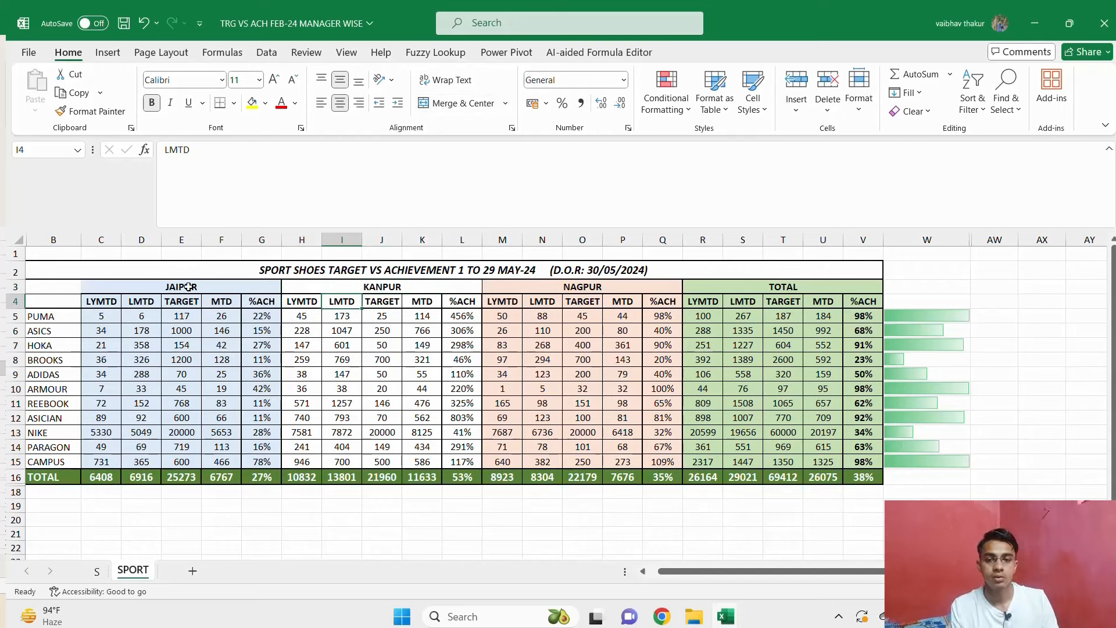
key(Right)
key(Right)
key(Right)
key(Right)
key(Right)
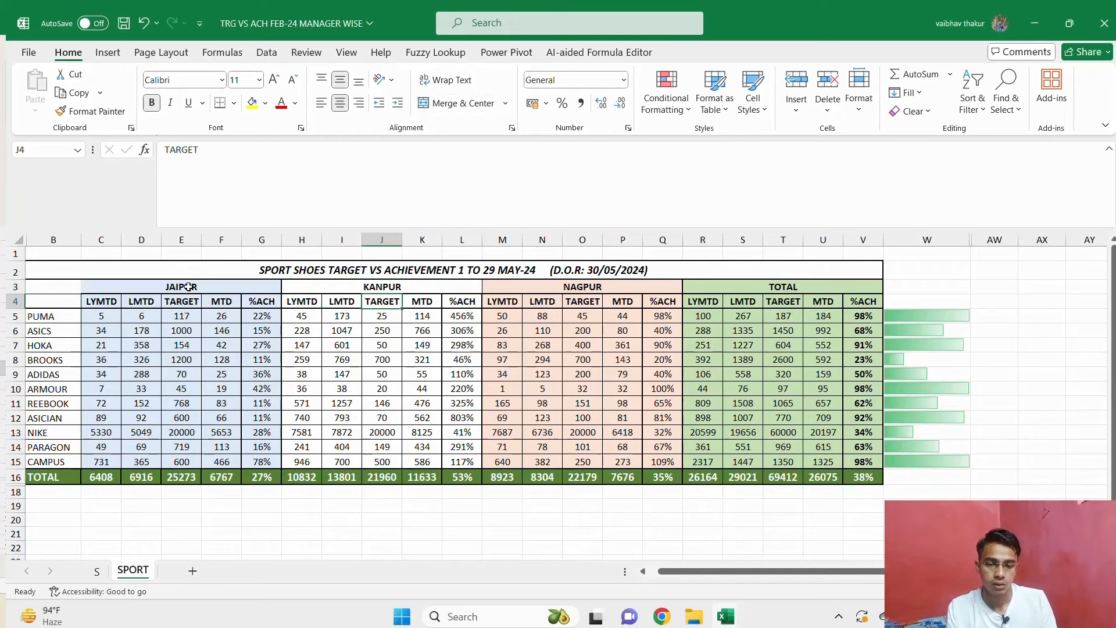
key(Left)
Switch to File Explorer and open the NAGPUR MTD workbook from the ALL BRAND folder.
key(alt+Tab)
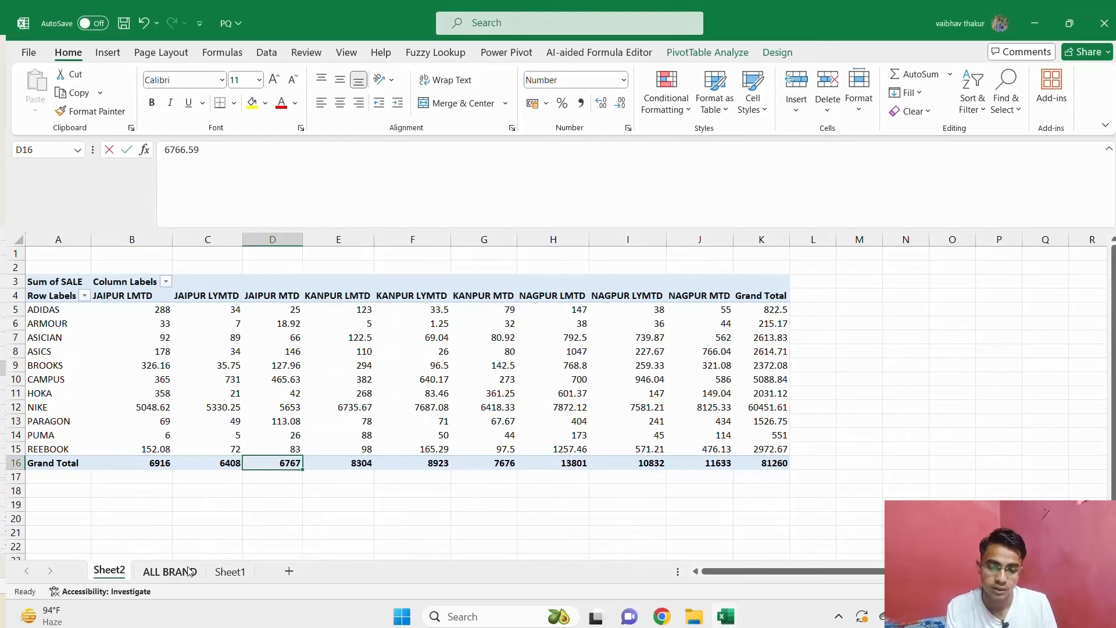
click(170, 572)
key(alt+Tab)
key(alt+Tab)
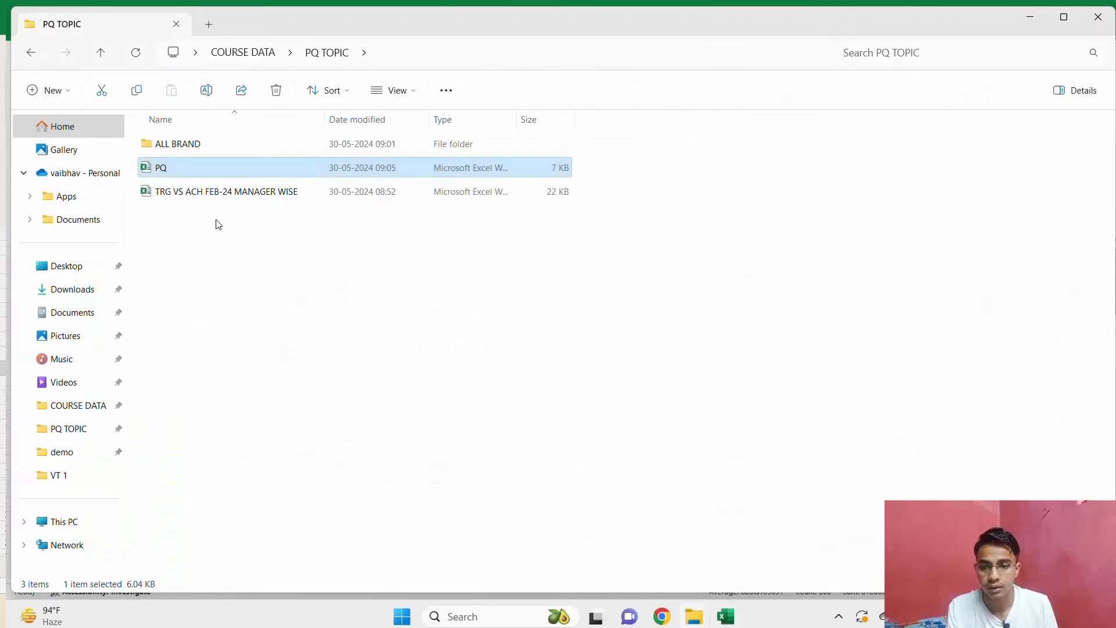
double_click(215, 146)
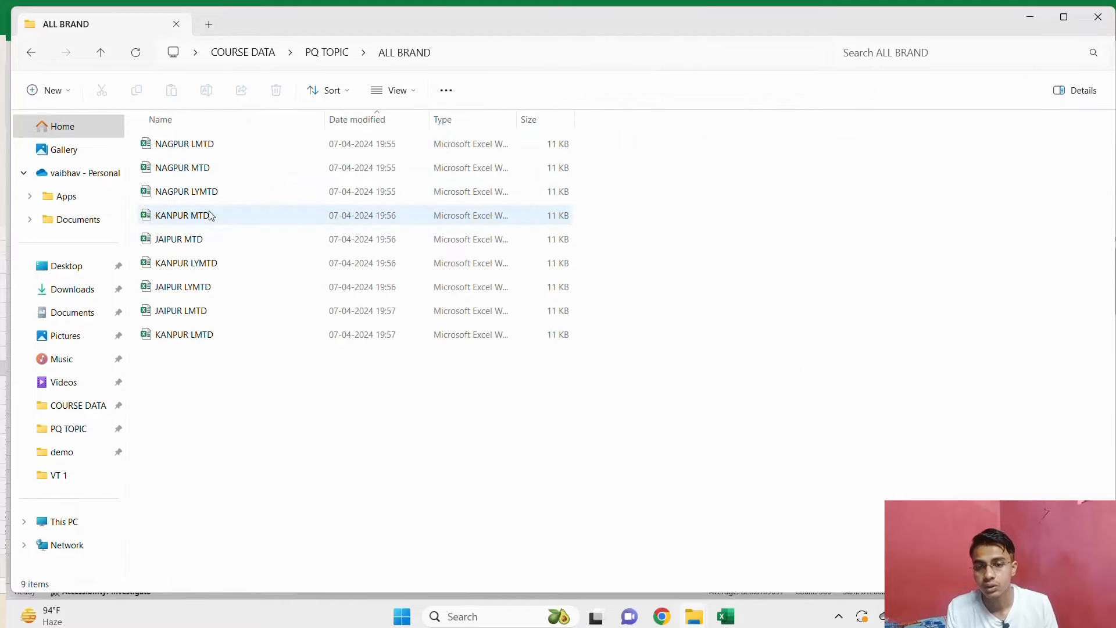
click(212, 168)
key(alt+Tab)
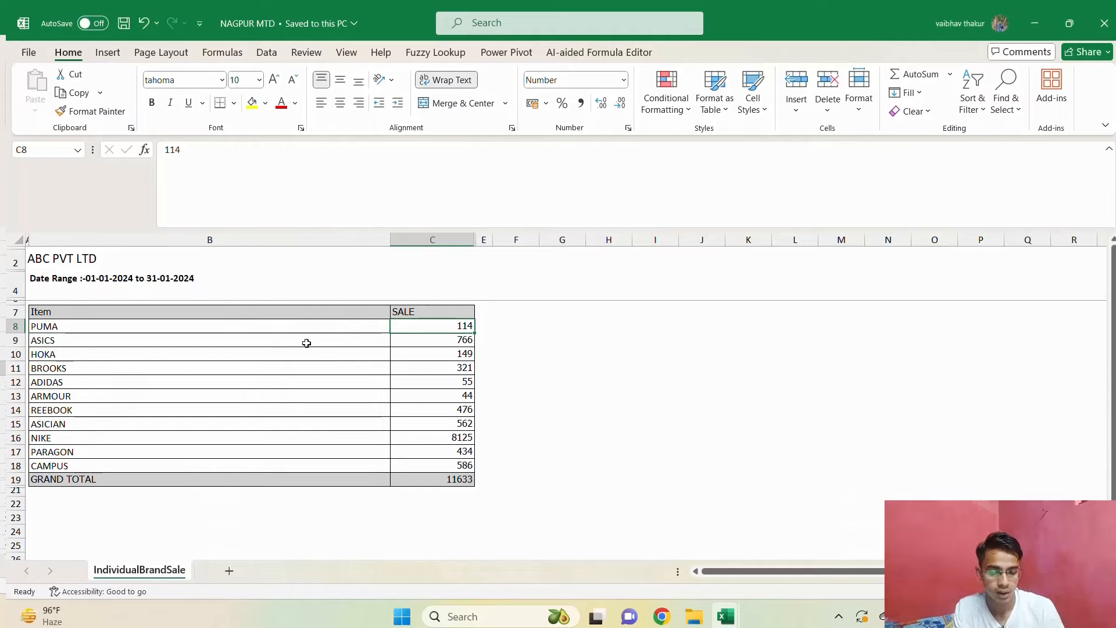
Set PUMA's sale in C8 to 200, save and close the NAGPUR MTD workbook, and return to the ALL BRAND folder.
text(200)
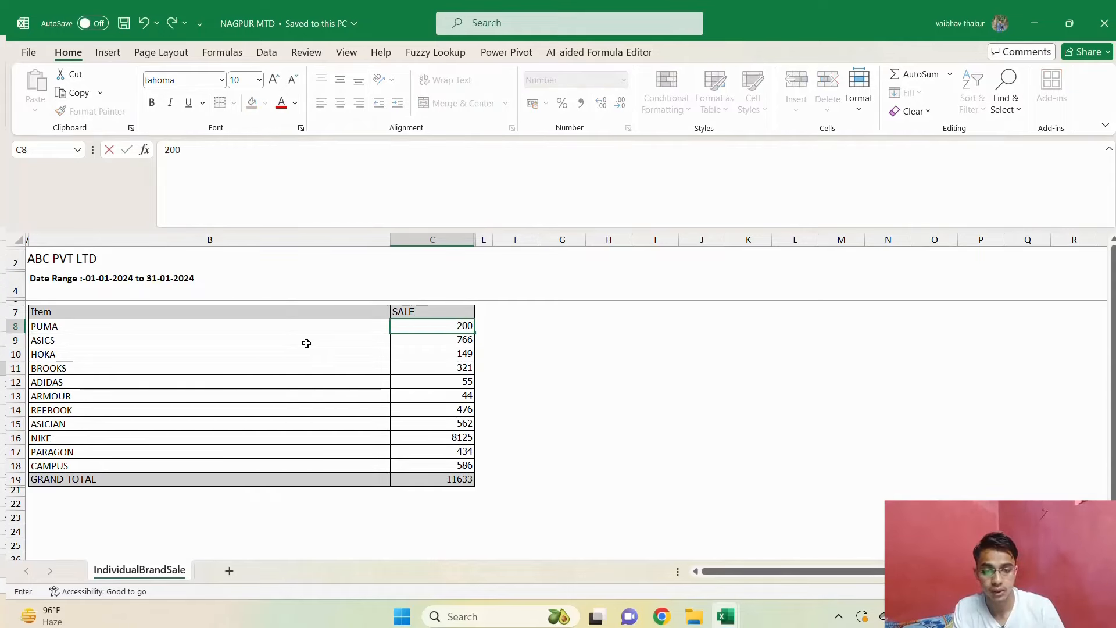
key(Return)
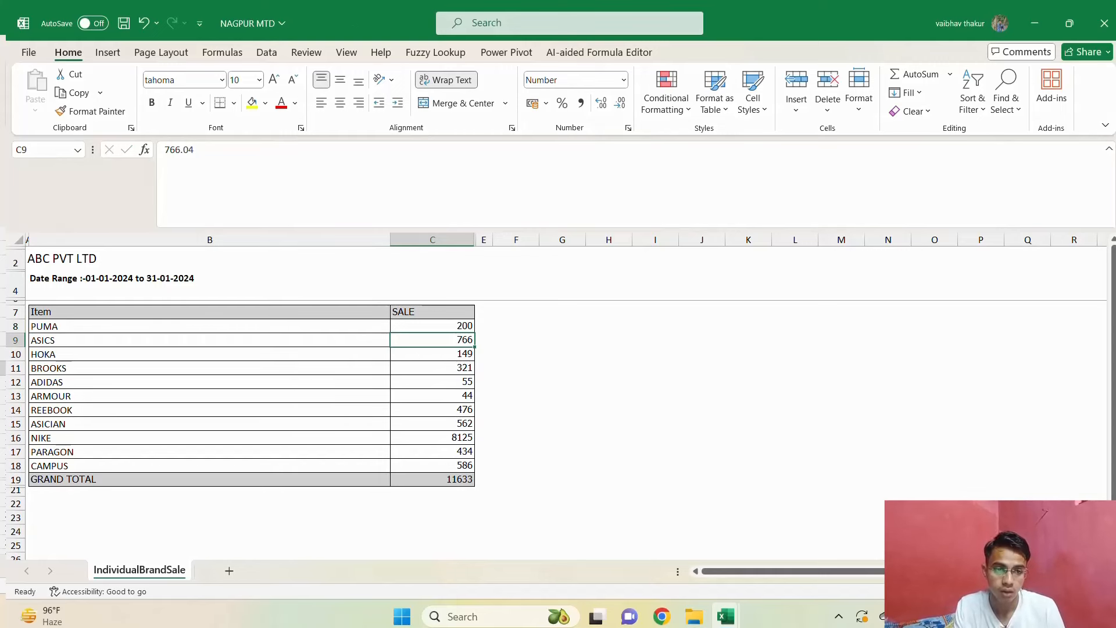
click(1104, 23)
click(560, 414)
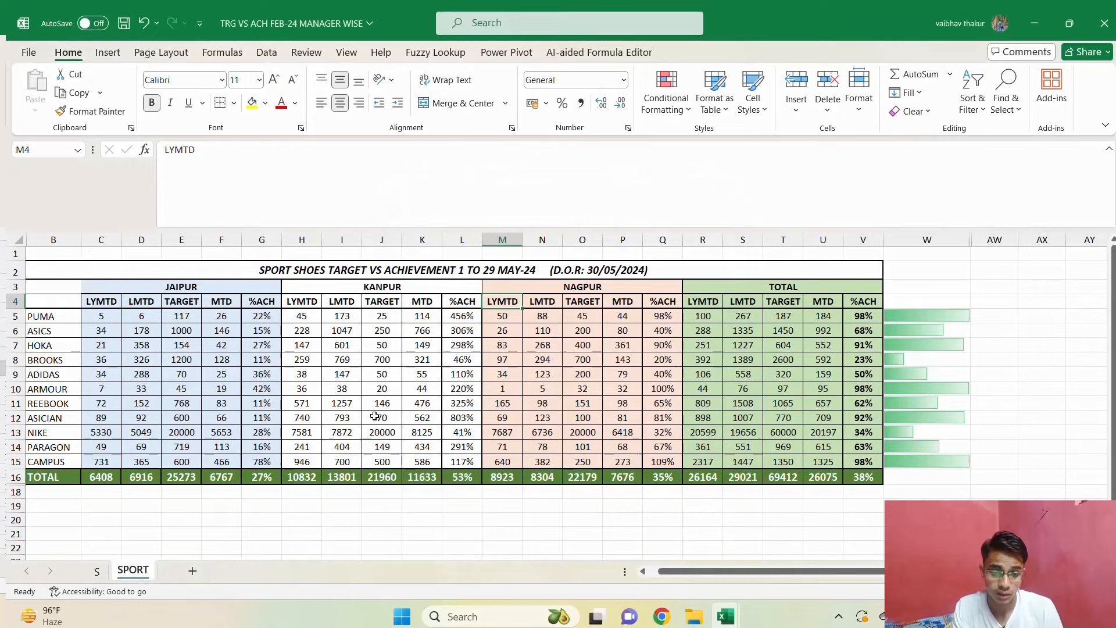
key(alt+Tab)
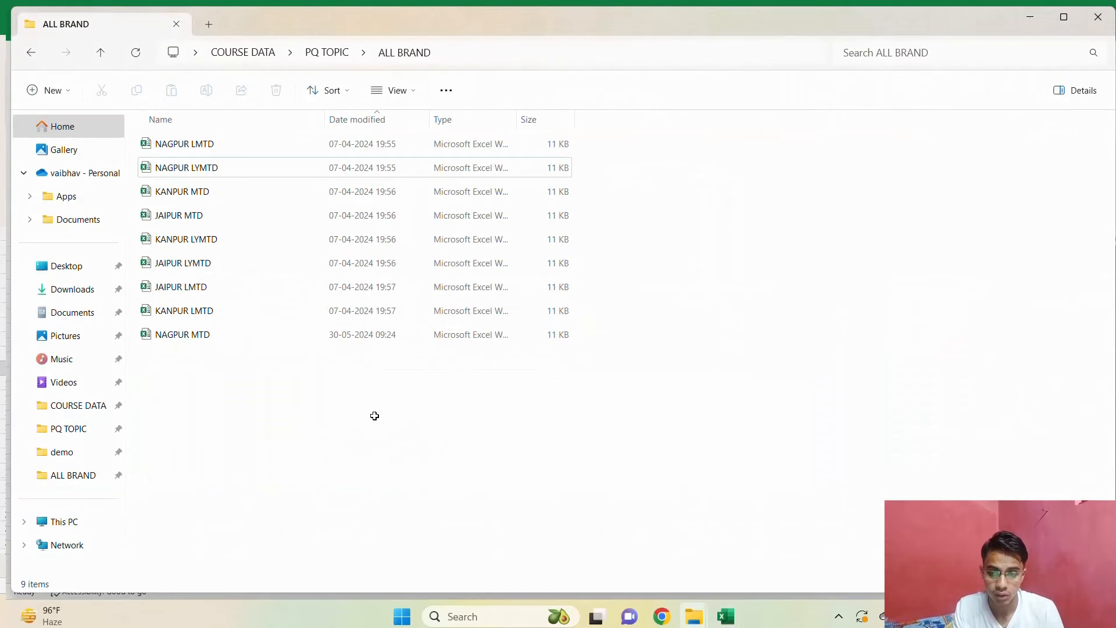
Delete the JAIPUR MTD file from the ALL BRAND folder and open the PQ workbook from the PQ TOPIC folder.
click(207, 219)
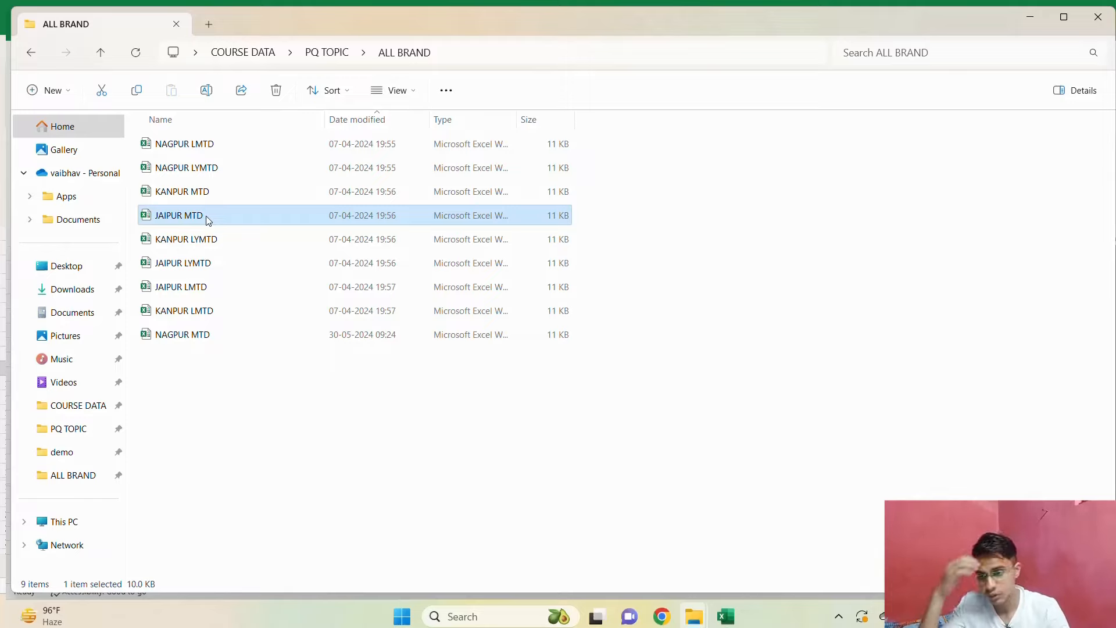
key(Delete)
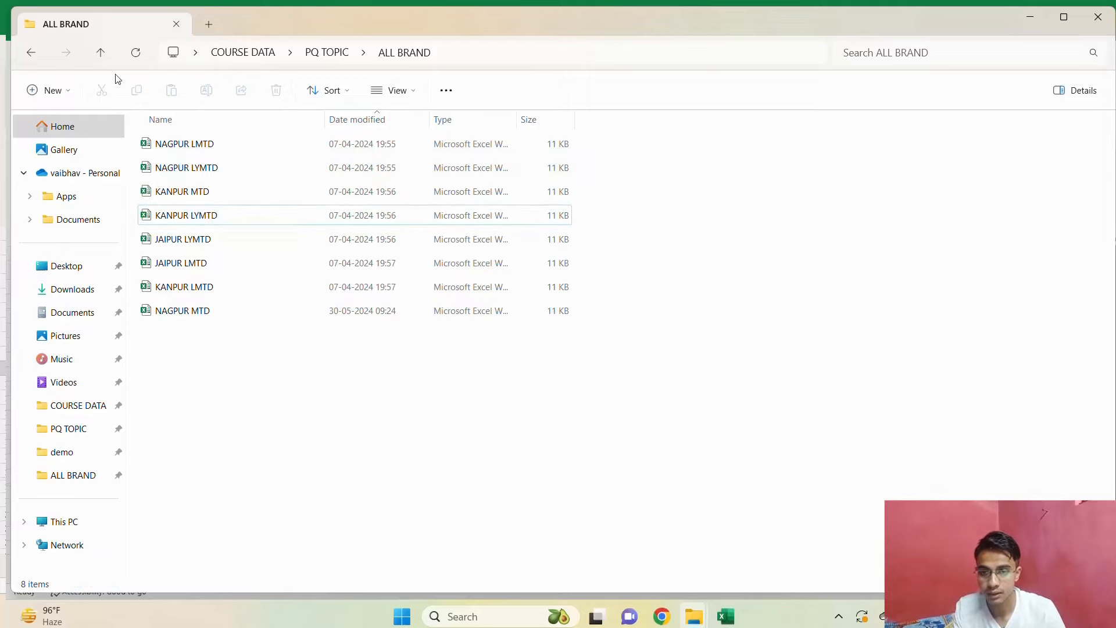
click(101, 54)
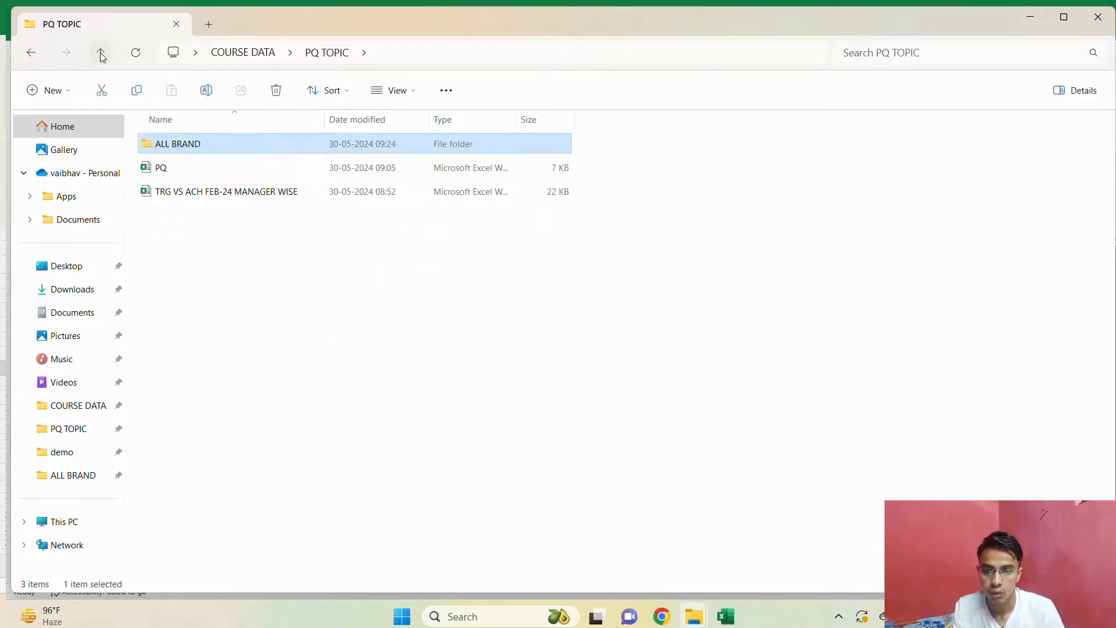
double_click(207, 163)
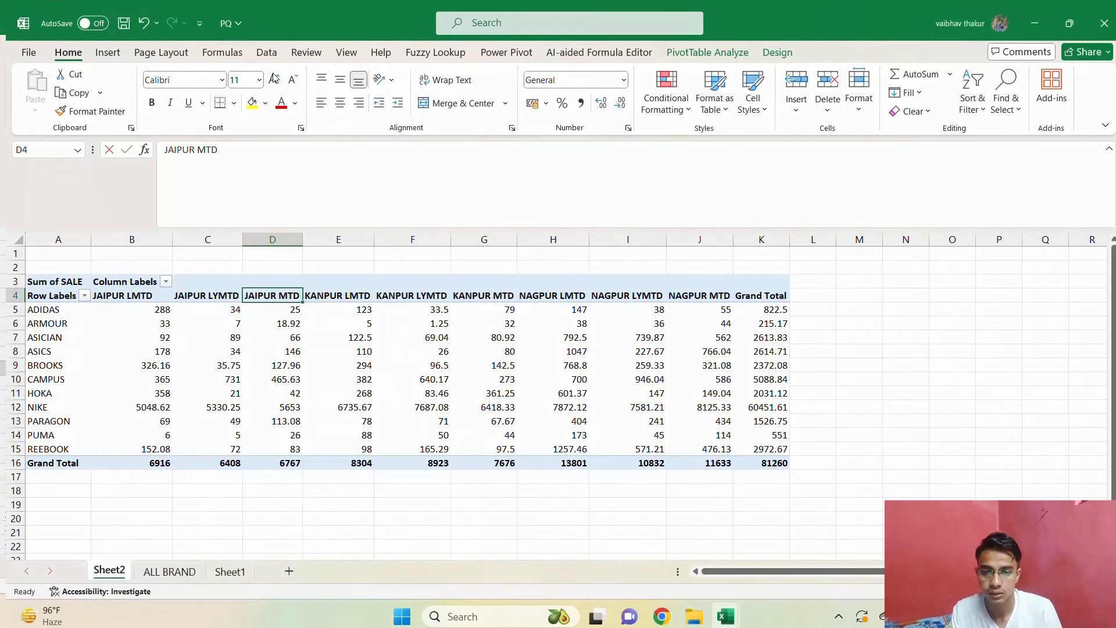
Refresh all data in the PQ workbook twice to update the combined query and its pivot table.
click(267, 53)
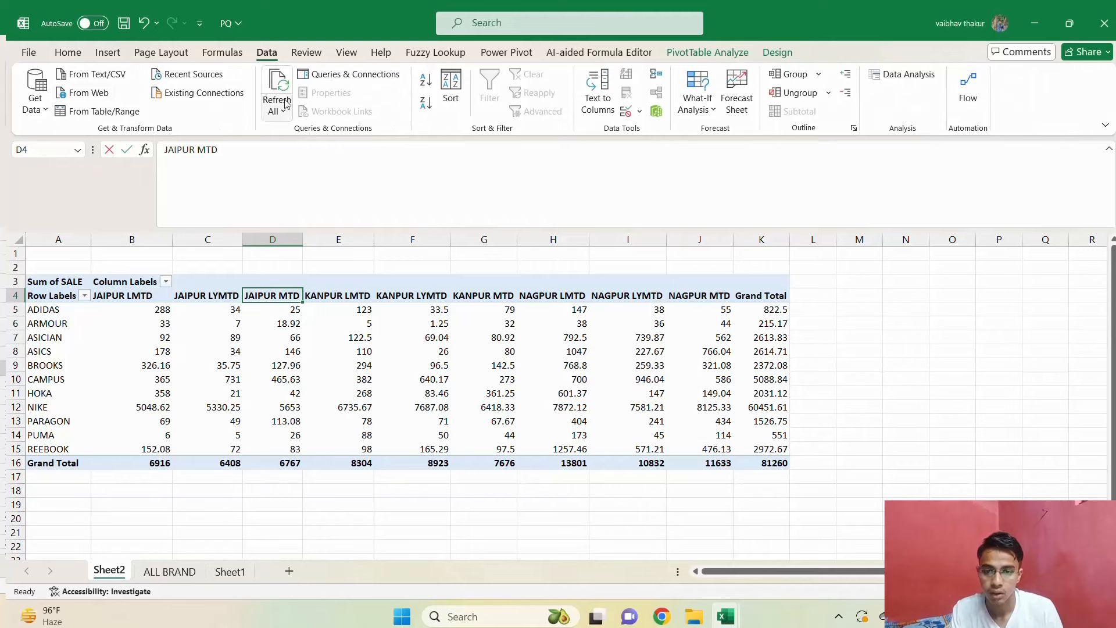
click(285, 105)
click(303, 132)
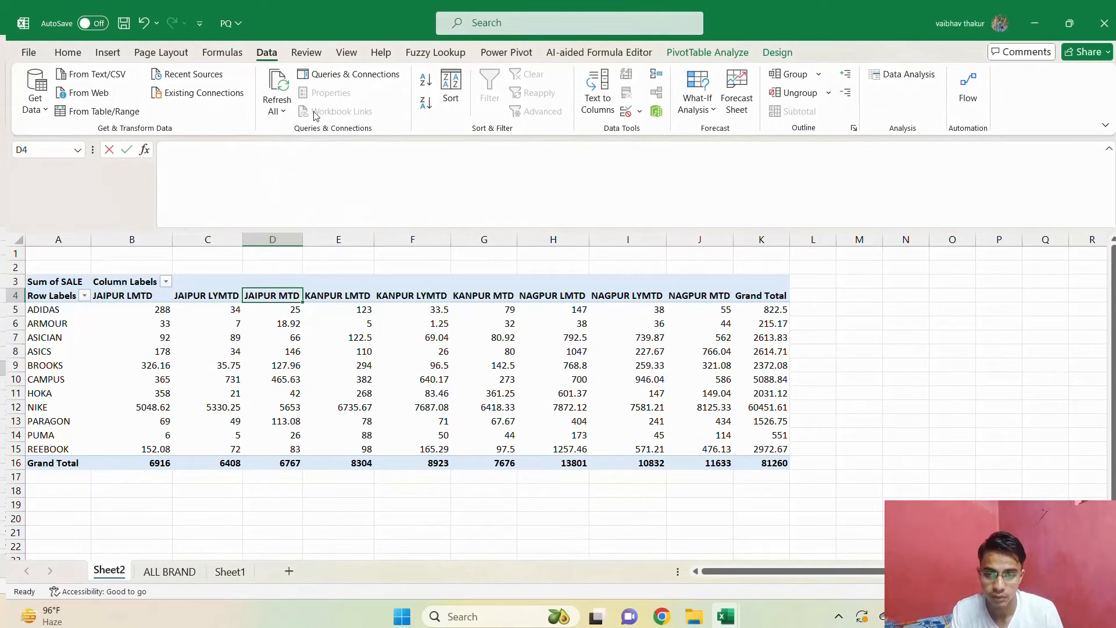
click(278, 108)
click(294, 132)
Look over the refreshed pivot table on Sheet2, checking the area columns and PUMA's NAGPUR MTD sale.
click(139, 362)
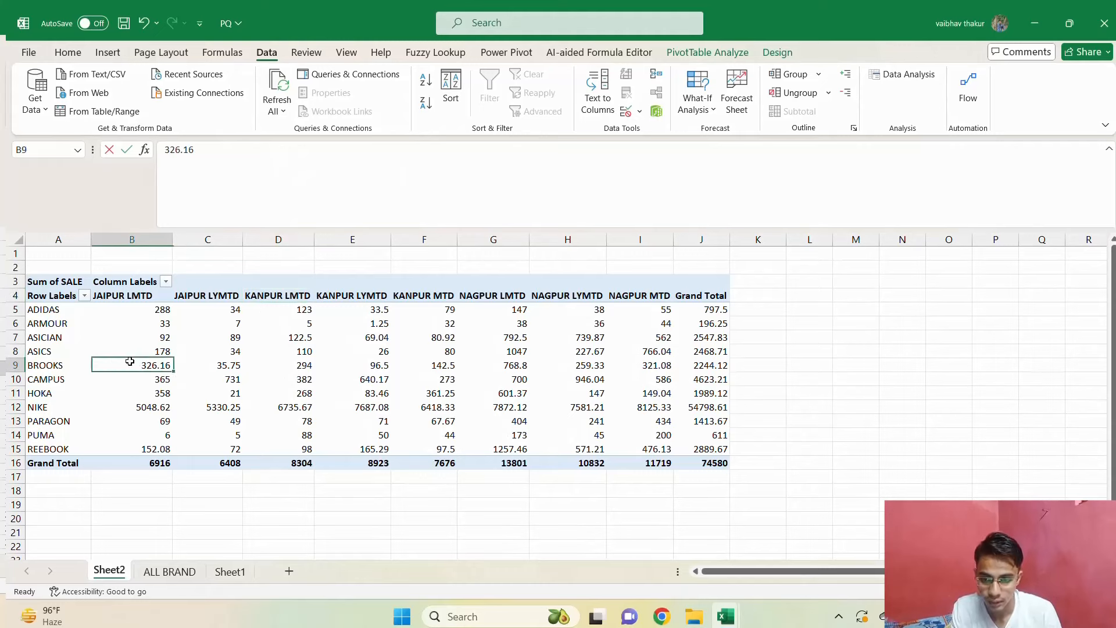
key(Left)
key(Down)
key(Down)
key(Right)
key(Right)
key(Right)
key(Right)
key(Right)
key(Right)
key(Right)
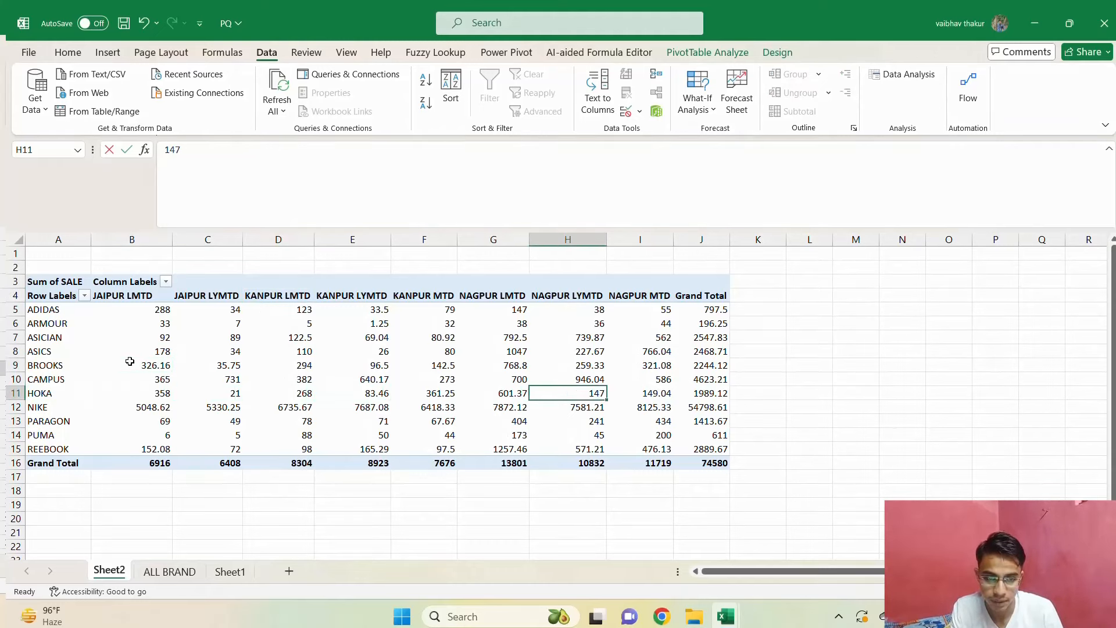
key(Right)
key(Down)
key(Down)
key(Up)
key(Up)
key(Up)
key(Up)
key(Up)
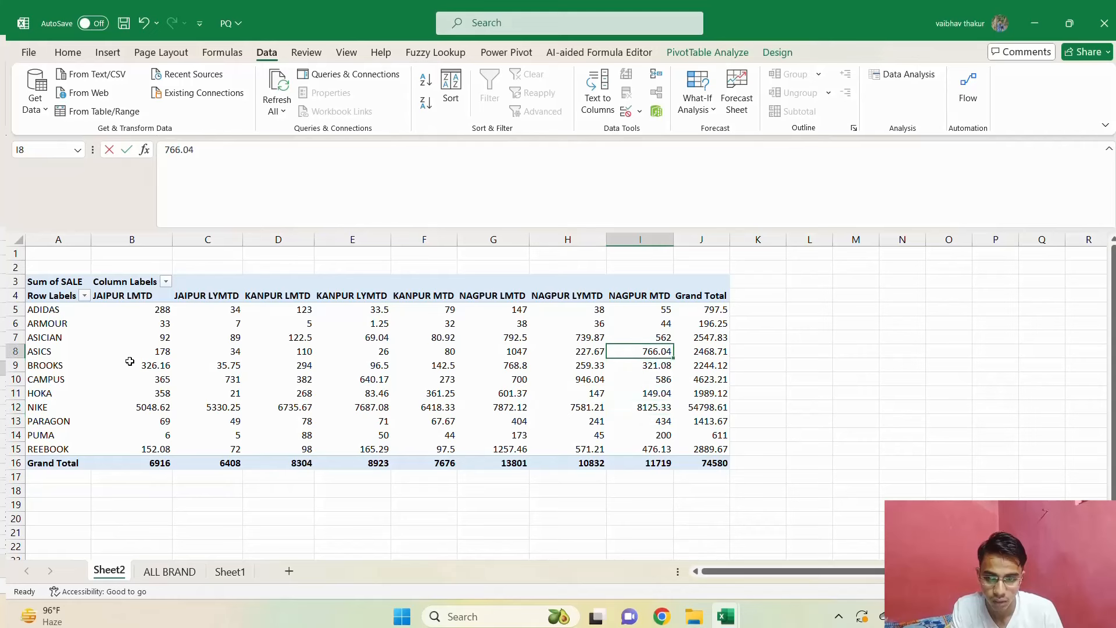
key(shift+space)
key(Down)
key(Down)
key(Down)
key(Down)
key(Down)
key(Down)
key(Down)
key(Up)
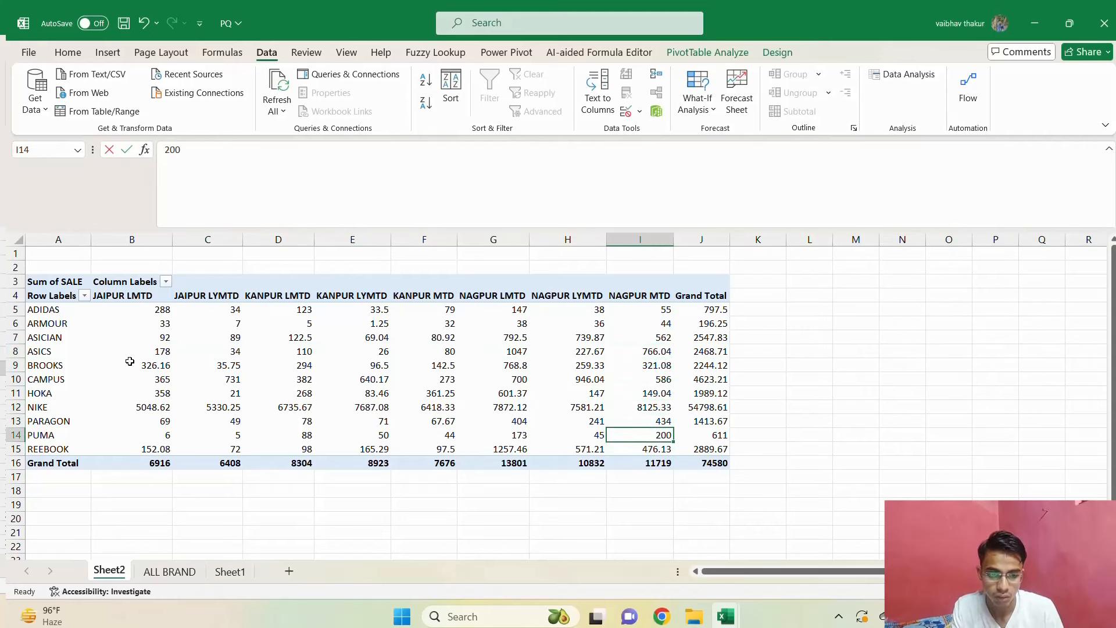
Switch to the TRG VS ACH FEB-24 MANAGER WISE workbook and check sheet S and PUMA's Nagpur MTD in the SPORT report.
key(alt+Tab)
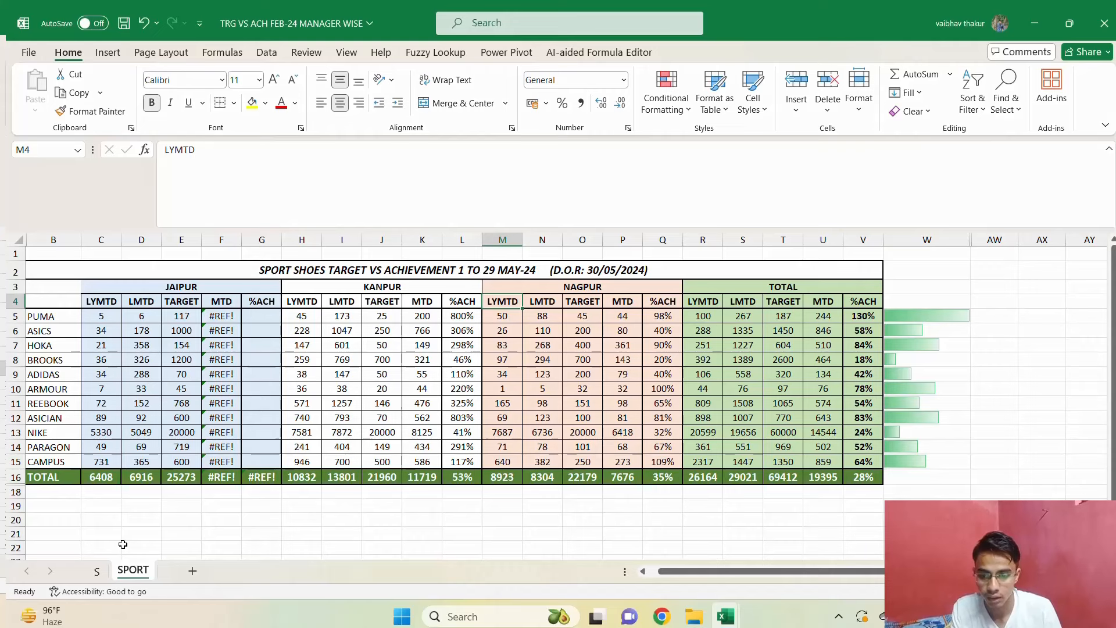
click(97, 571)
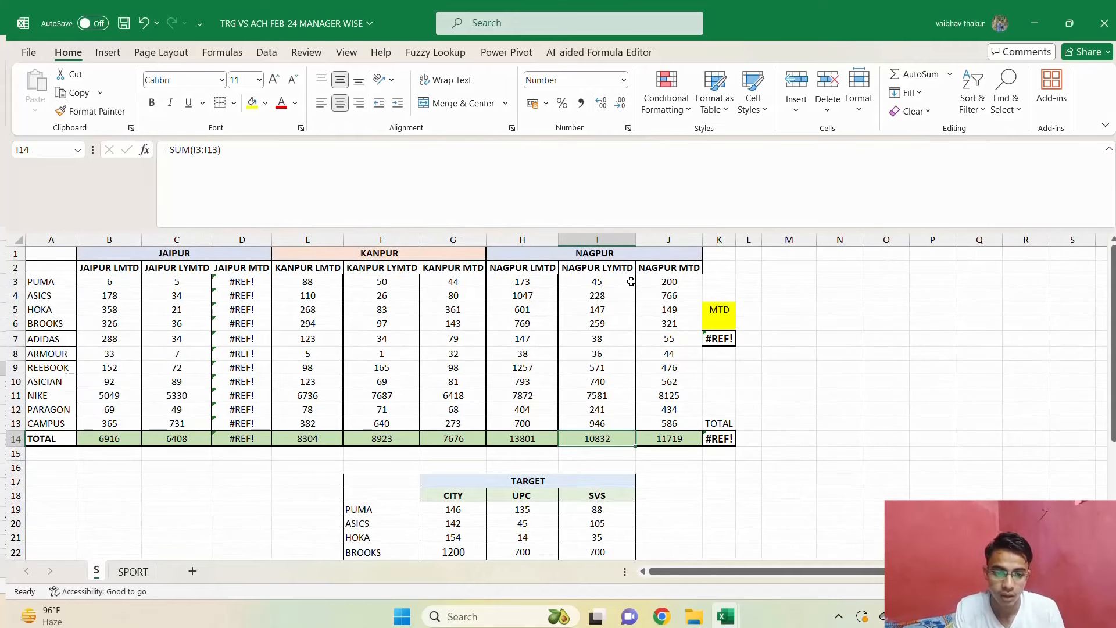
key(ctrl+Page_Down)
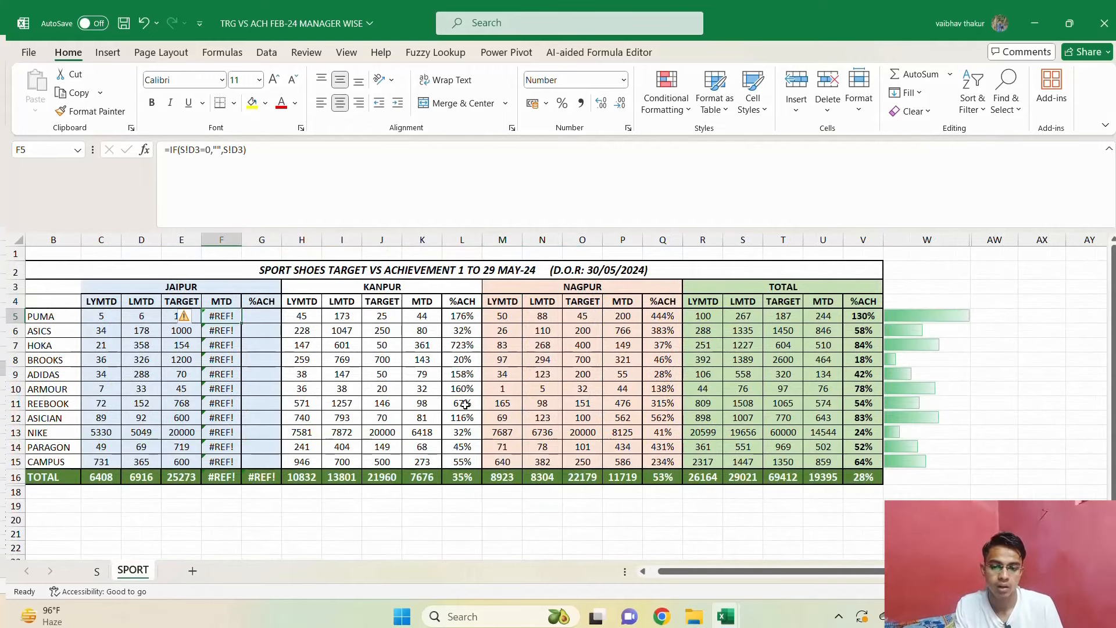
click(625, 316)
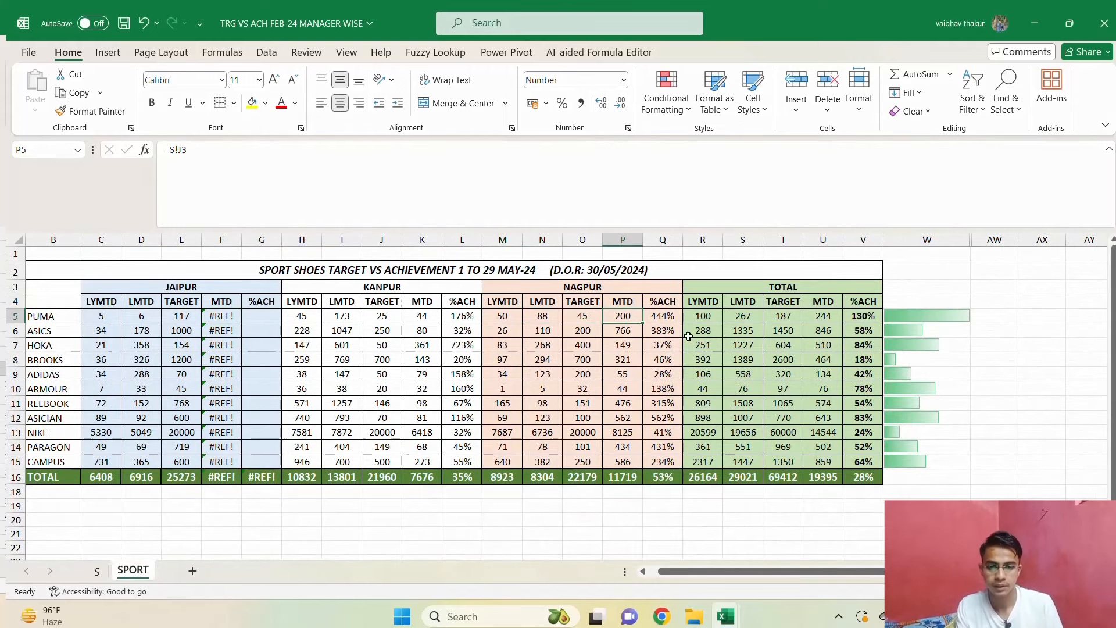
key(shift+space)
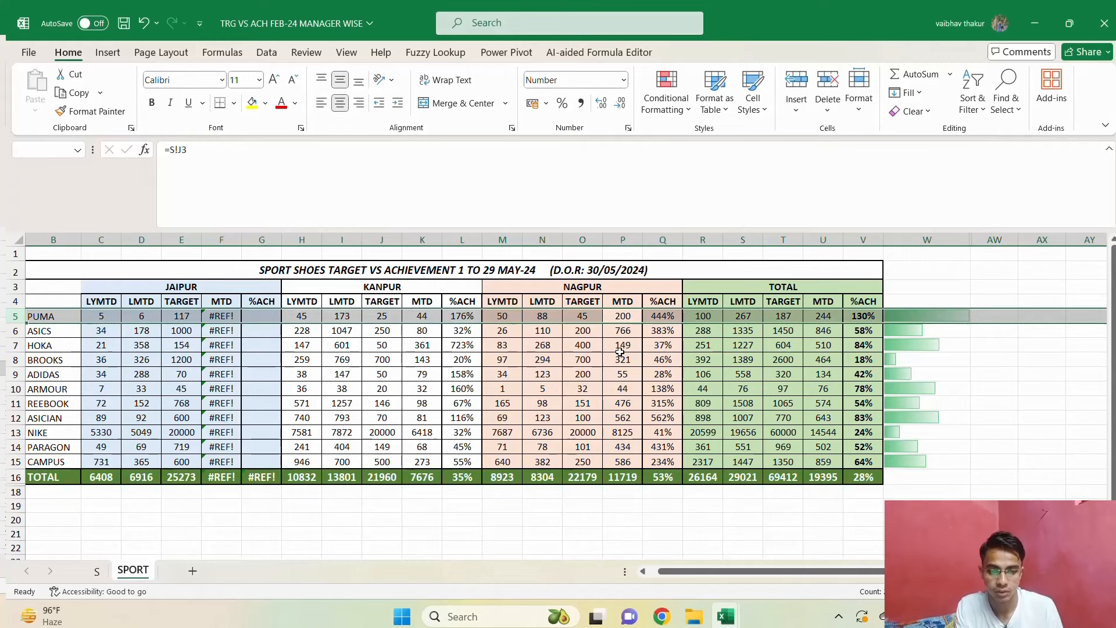
On sheet S, wrap PUMA's JAIPUR MTD GETPIVOTDATA formula in D3 in IFERROR with "" as the fallback.
click(97, 571)
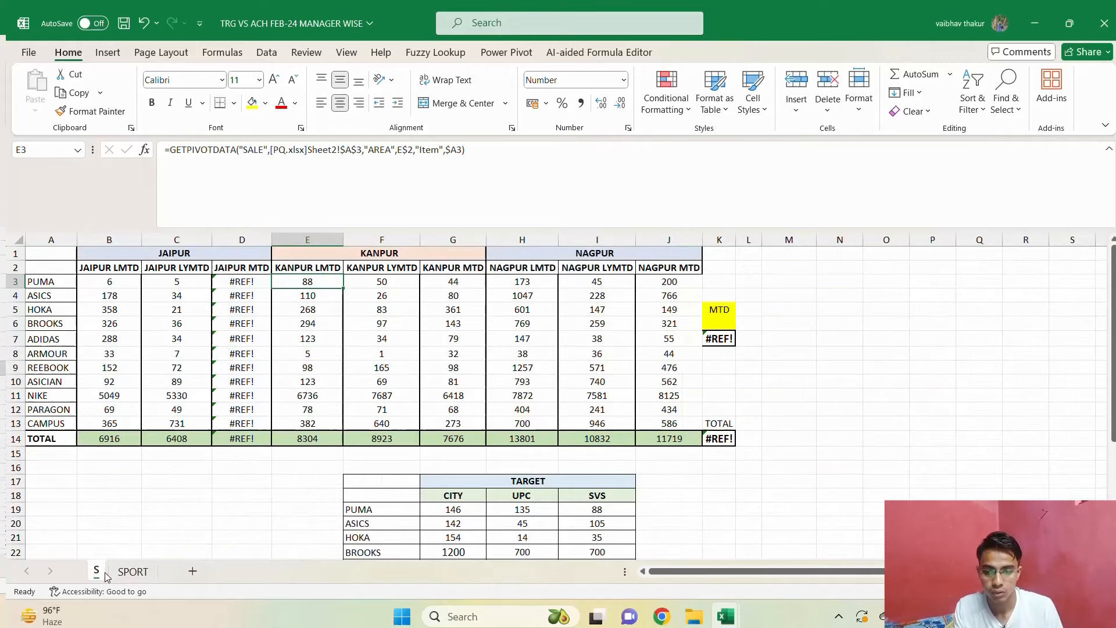
click(261, 291)
key(Up)
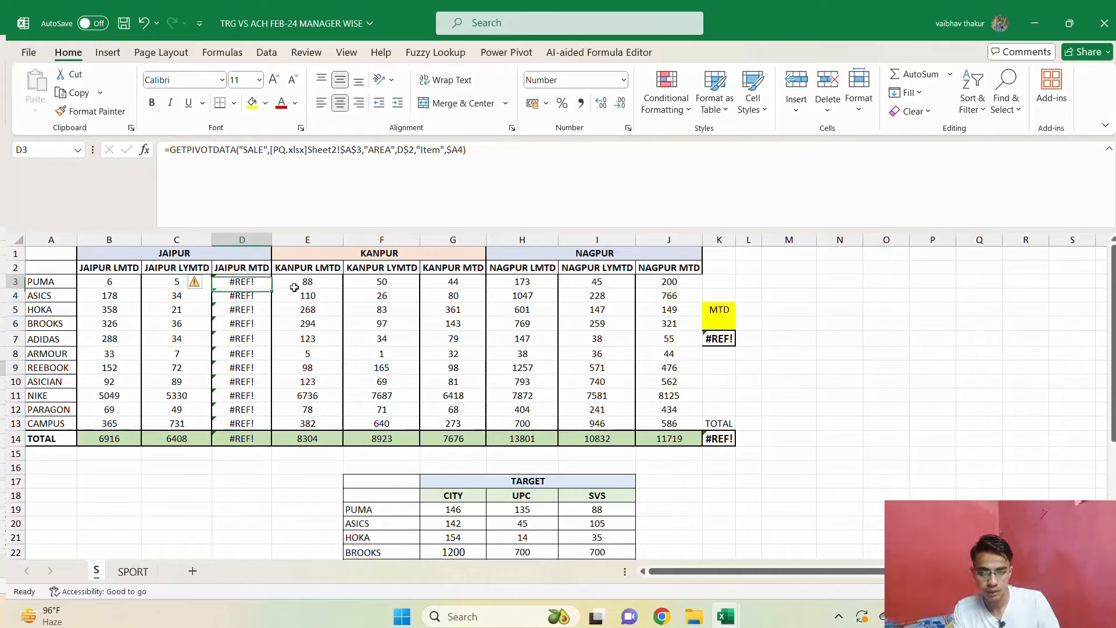
key(Up)
key(Down)
key(Down)
key(Up)
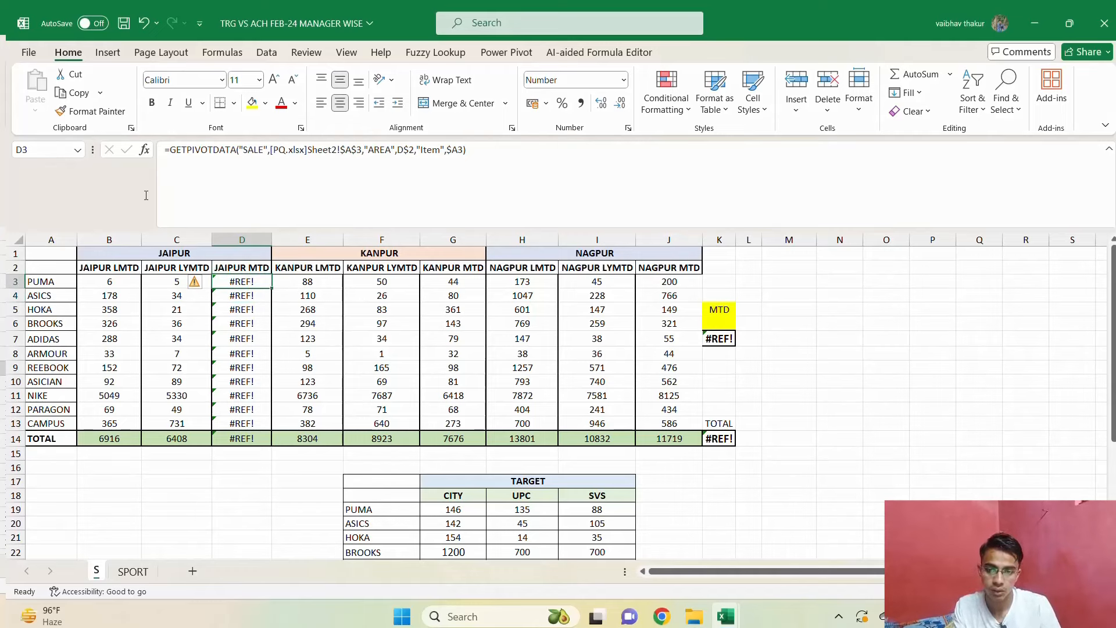
click(174, 149)
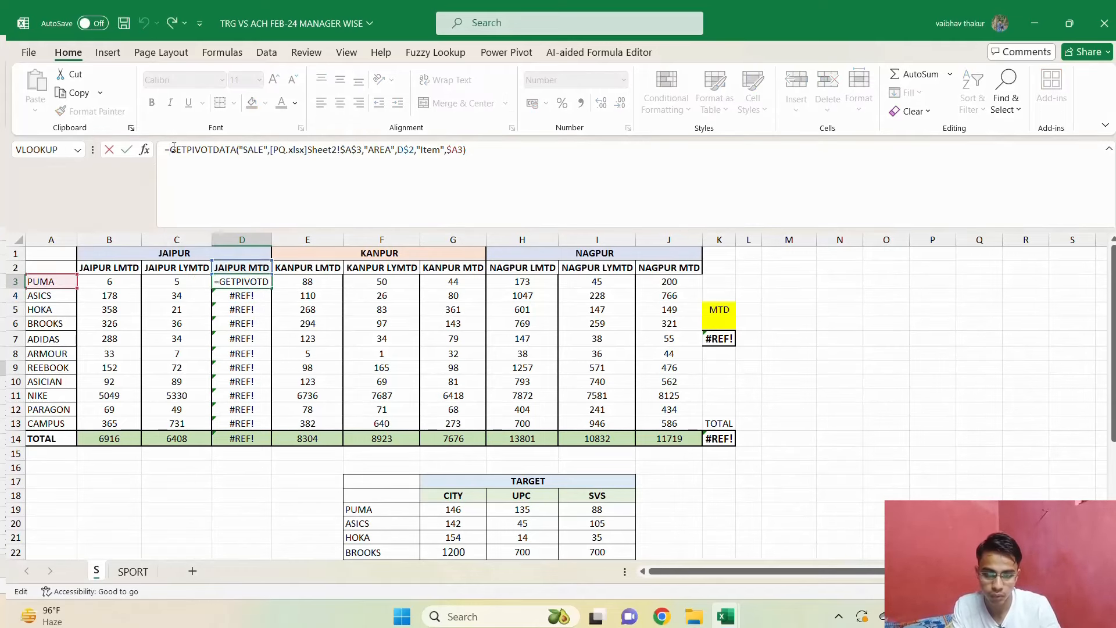
text(IFERROR()
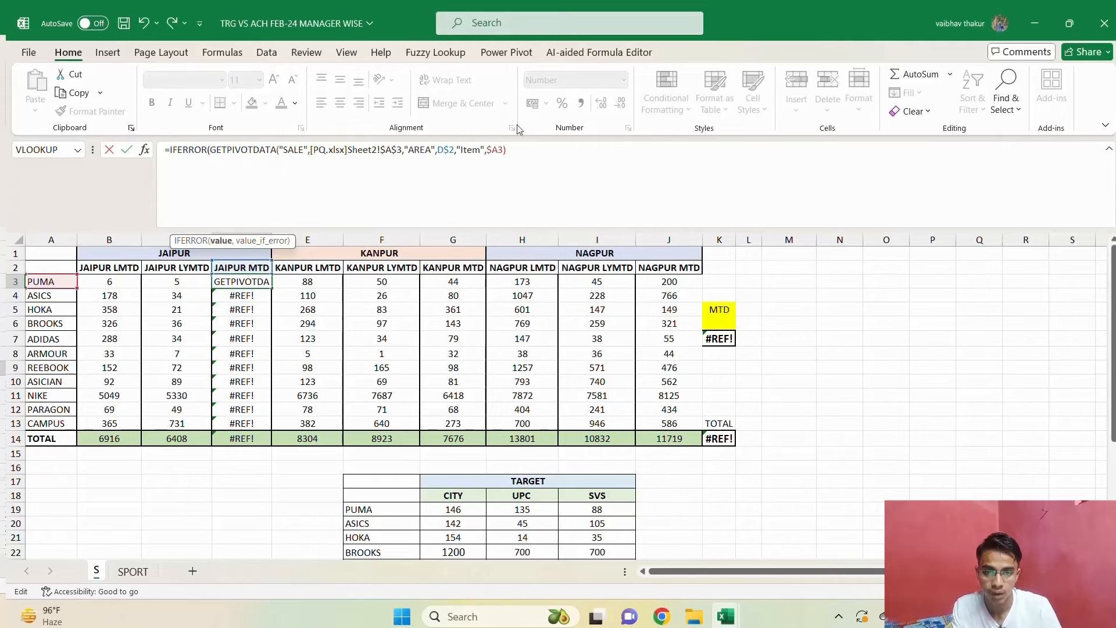
click(521, 141)
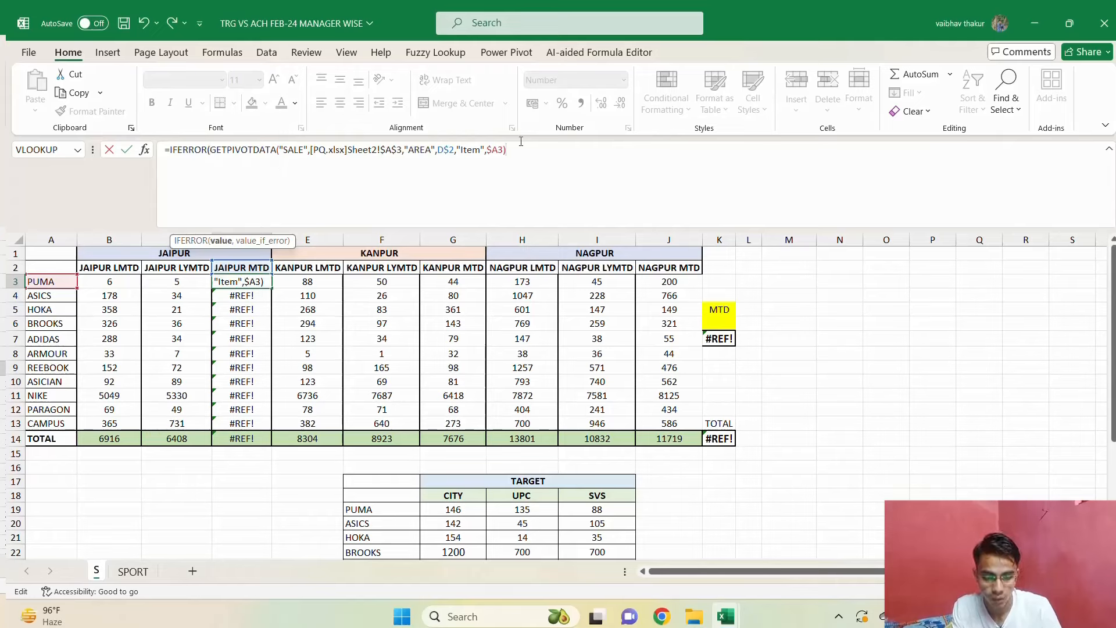
text(,""))
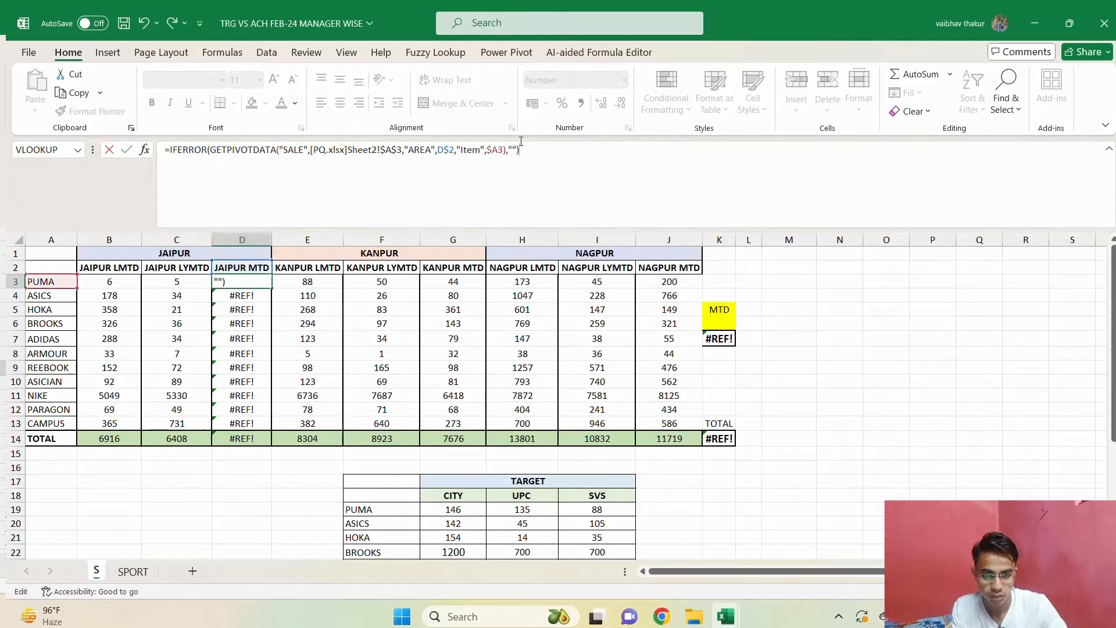
key(Return)
Copy the D3 IFERROR formula down the JAIPUR MTD column through CAMPUS in D13.
key(Up)
key(shift+Down)
key(ctrl+c)
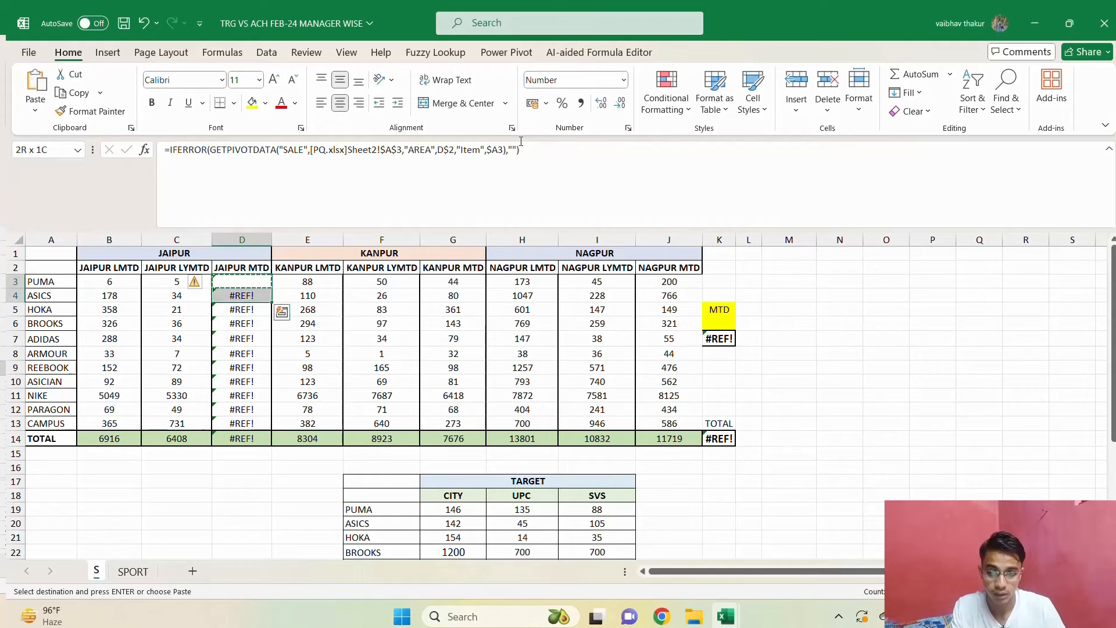
key(shift+Down)
key(shift+Down)
key(shift+Down)
key(shift+Down)
key(shift+Down)
key(shift+Down)
key(shift+Down)
key(shift+Down)
key(shift+Down)
key(shift+Up)
key(alt+shift+F10)
key(Escape)
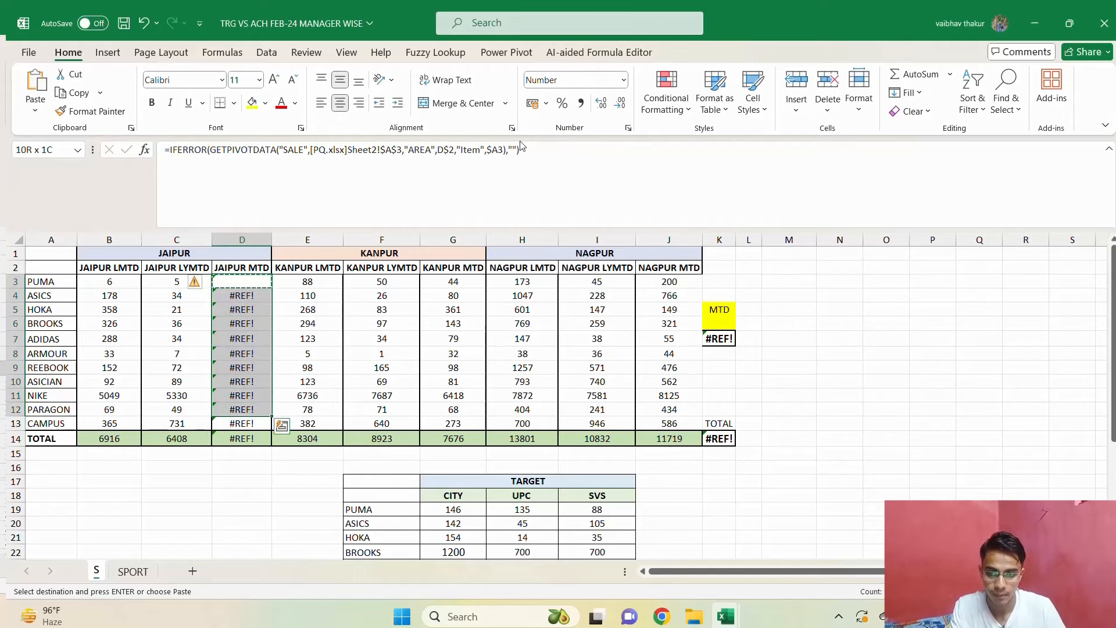
key(shift+Down)
key(ctrl+v)
key(Escape)
key(Right)
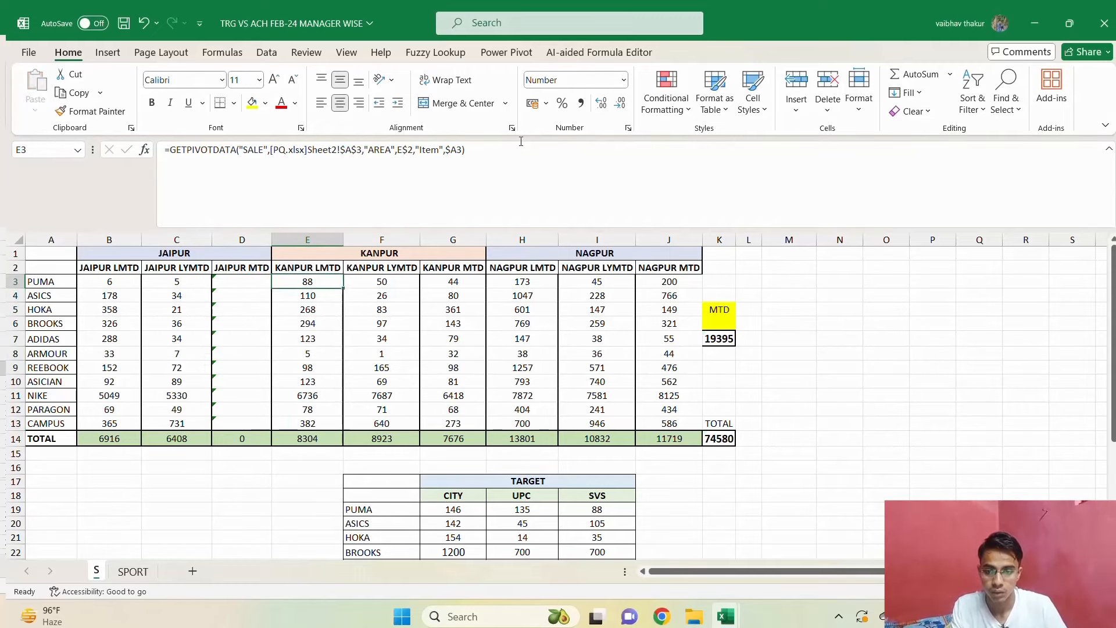
Return to the SPORT report and check the Jaipur MTD and %ACH columns.
key(ctrl+Down)
key(ctrl+Page_Down)
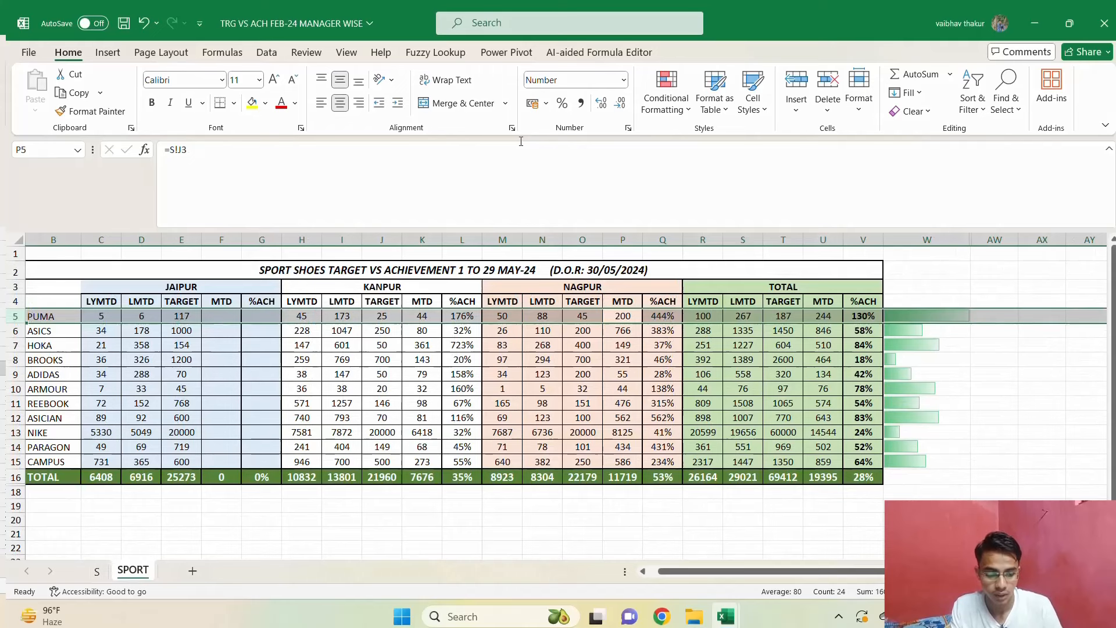
key(Down)
key(Left)
key(Left)
key(Left)
key(Left)
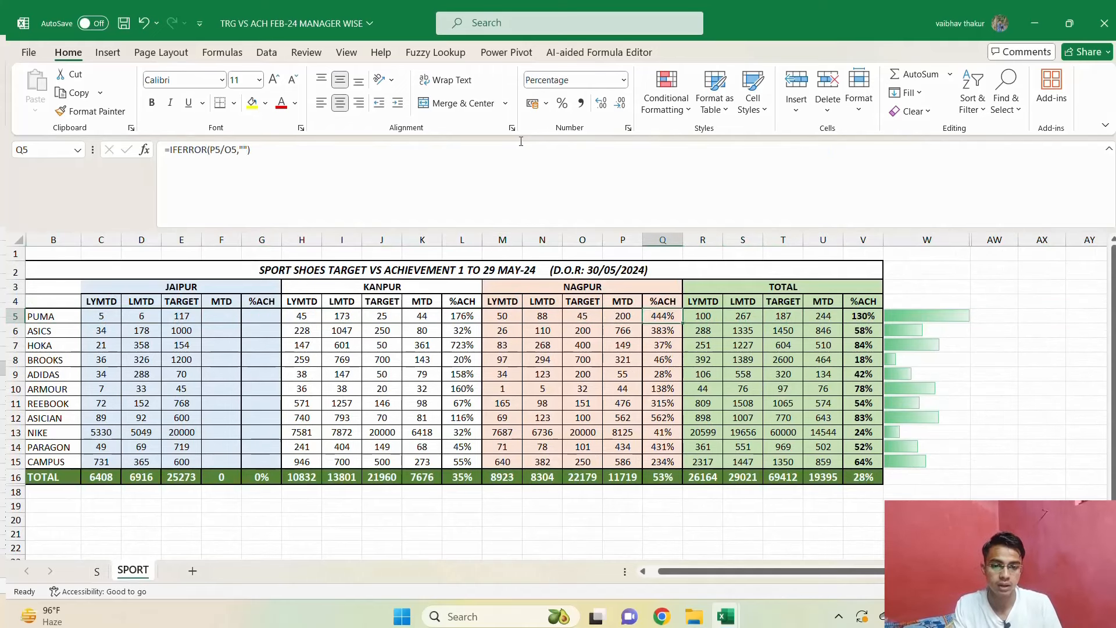